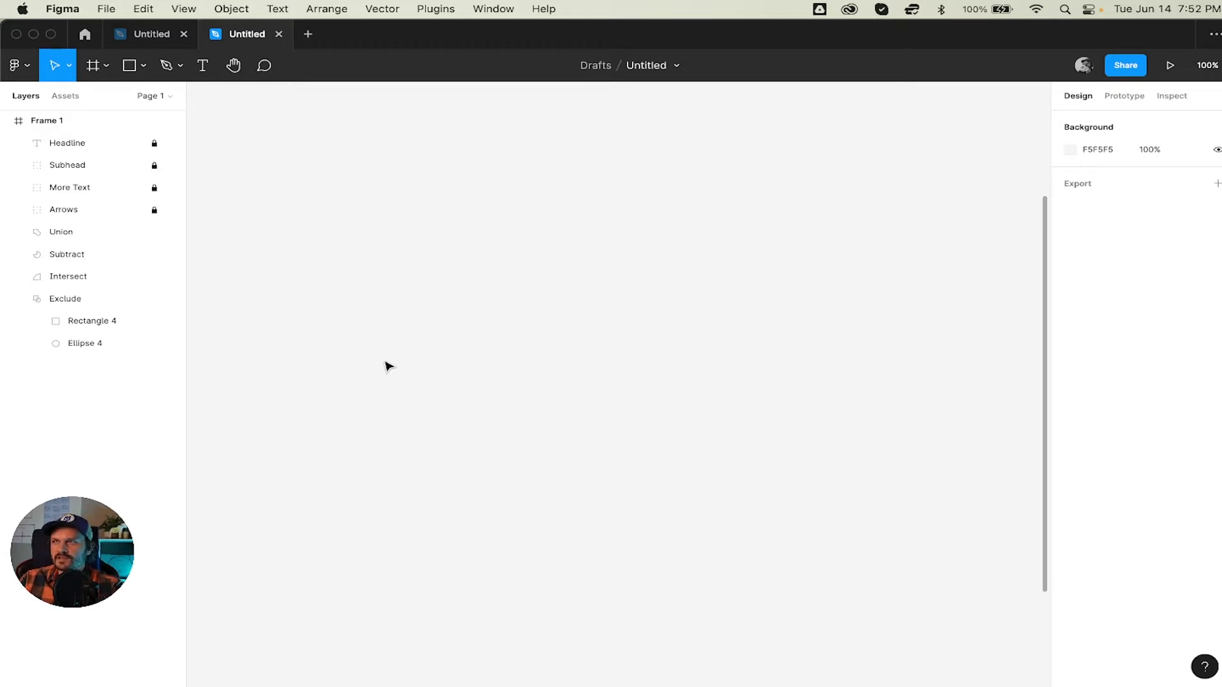
Place two default 100 × 100 circles next to each other on the empty canvas with the Ellipse tool
key("o")
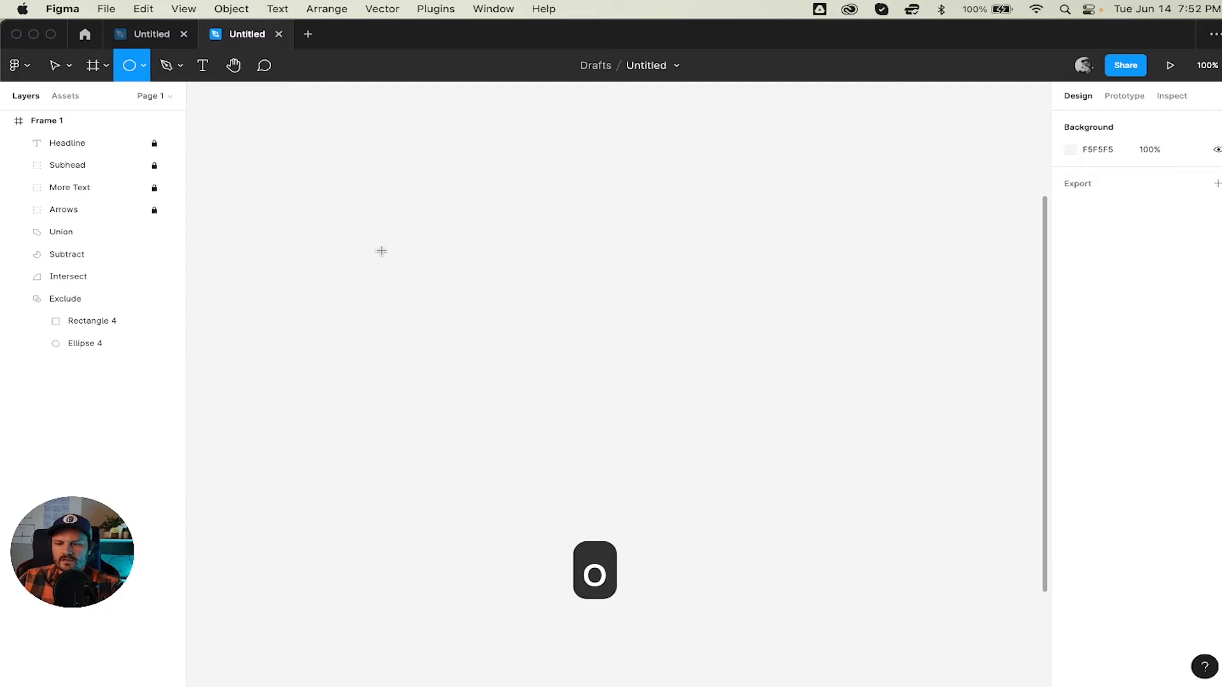
left_click(385, 283)
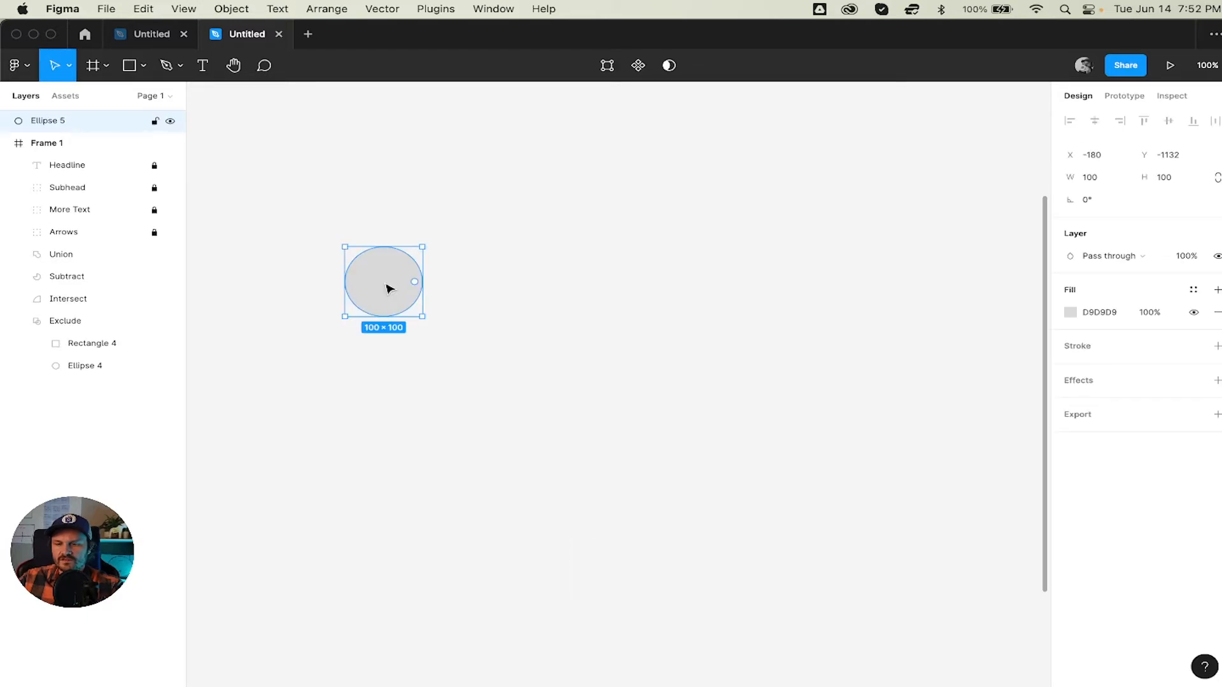
key("o")
left_click(567, 276)
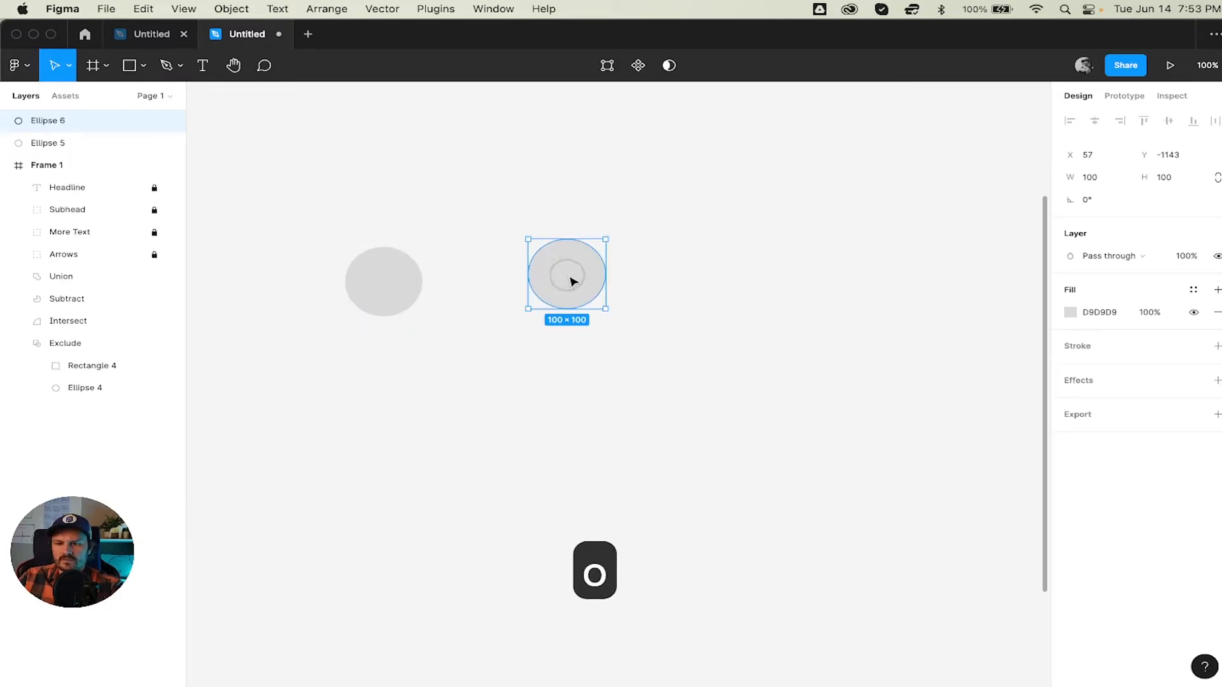
Align the vertical centers of both circles and scale them up together to about 230 × 230 each
key("v")
left_click_drag(665, 359, 278, 203)
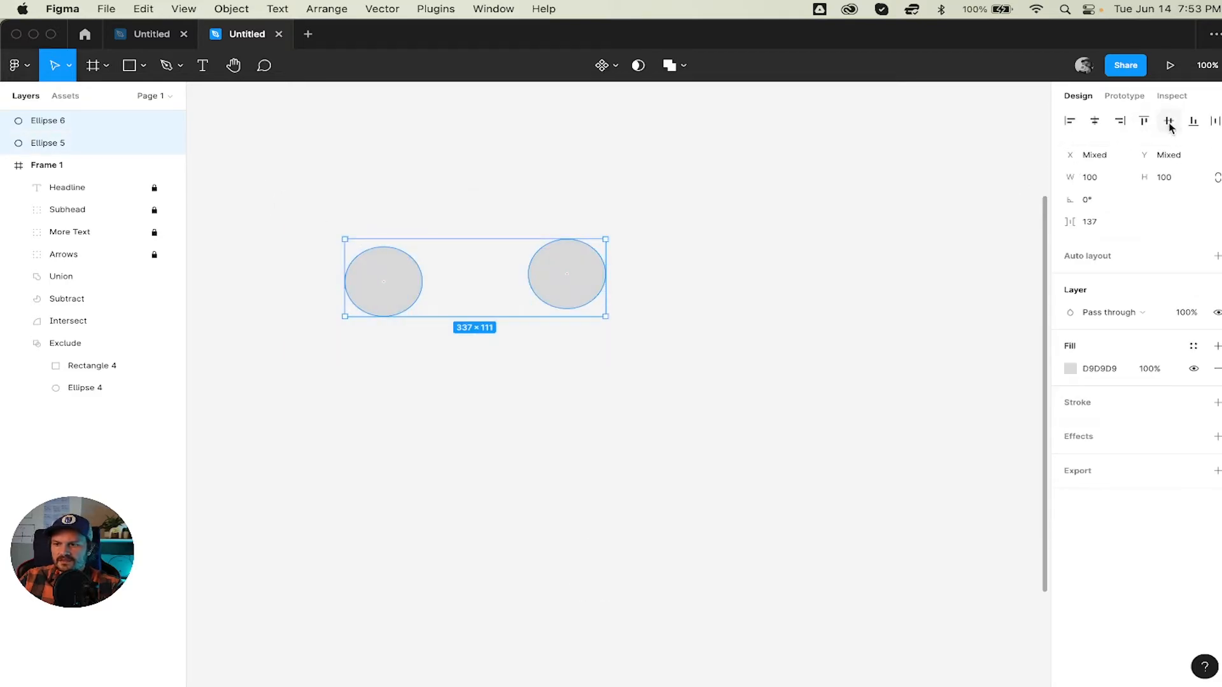
left_click(1168, 121)
left_click_drag(603, 311, 720, 404)
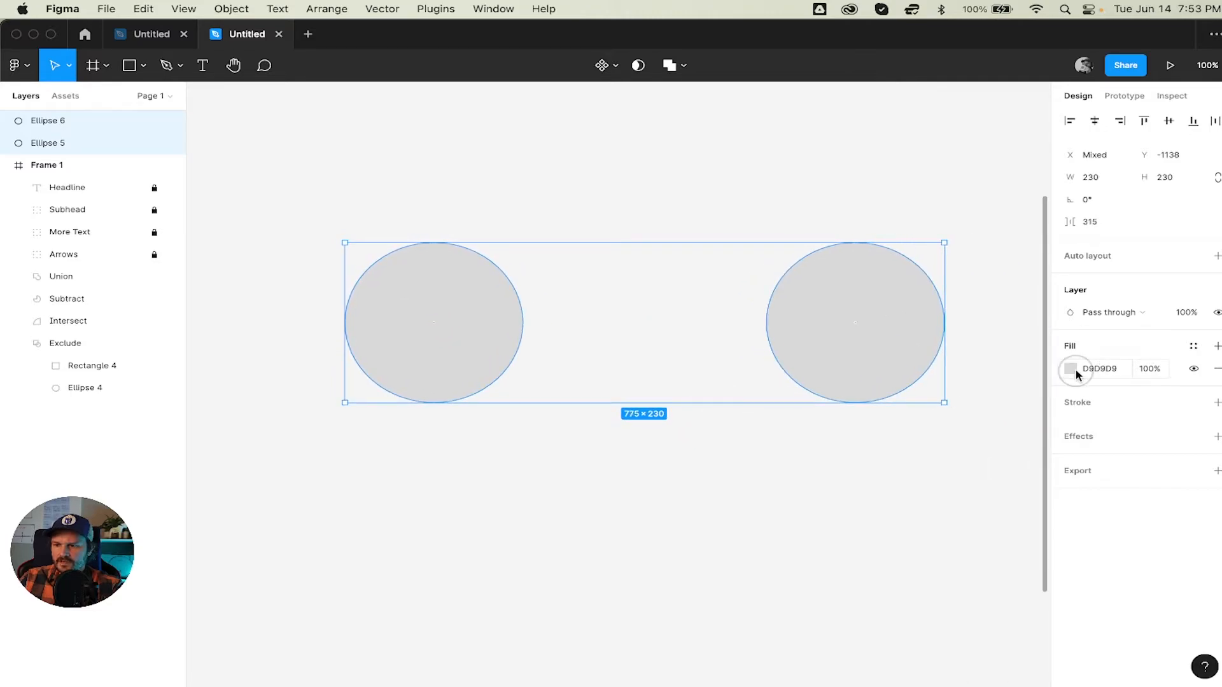
Change the fill of both circles to the solid blue 2C4DC0
left_click(1070, 369)
left_click(972, 513)
left_click_drag(968, 531, 990, 532)
left_click_drag(1014, 431, 1010, 387)
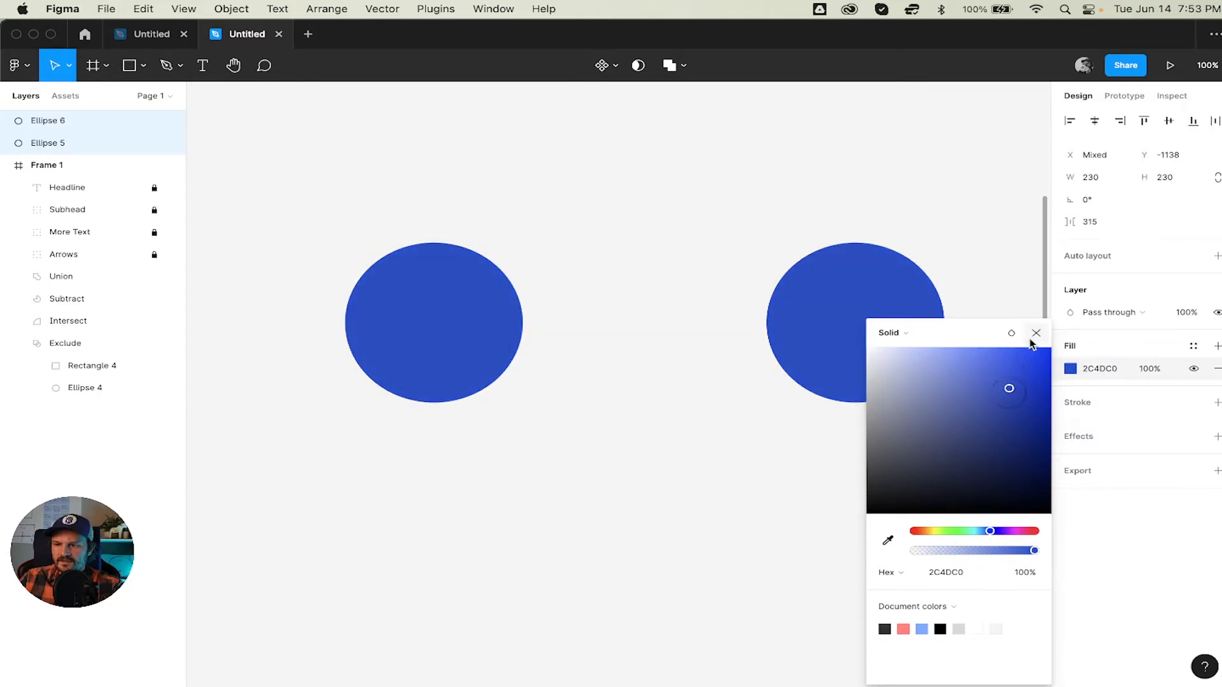
left_click(1036, 333)
left_click(738, 231)
Recolor the second circle to light blue B7C2E6 and move it to X -84 so it overlaps the first circle
key("v")
left_click(859, 315)
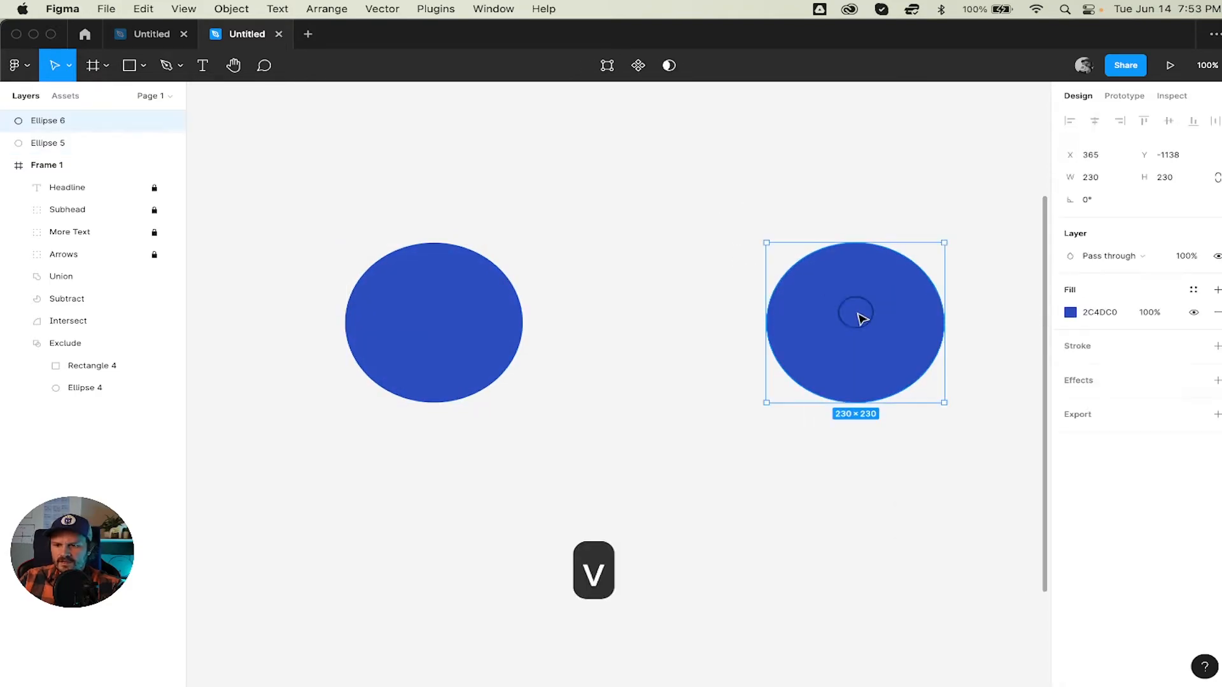
left_click(1070, 312)
left_click_drag(910, 366, 530, 319)
left_click(1036, 315)
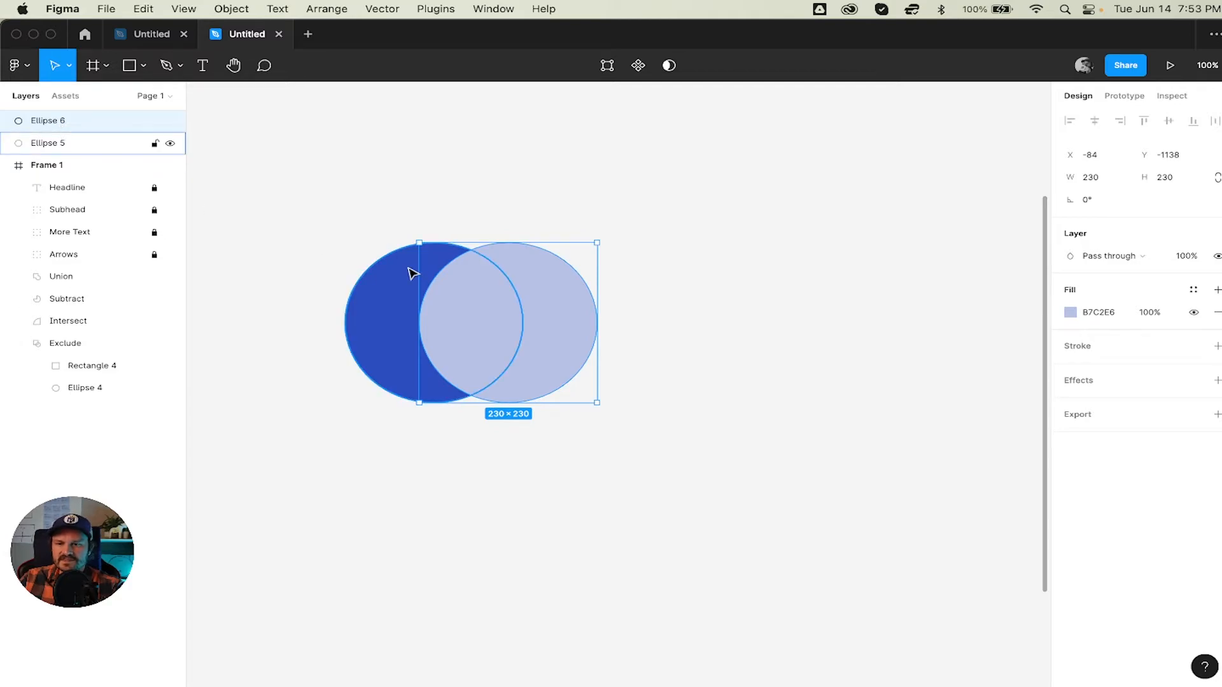
Move the two overlapping circles together toward the middle of the canvas, to about Y -1094
left_click_drag(318, 210, 719, 463)
left_click_drag(545, 325, 691, 349)
left_click(698, 333)
left_click(644, 234)
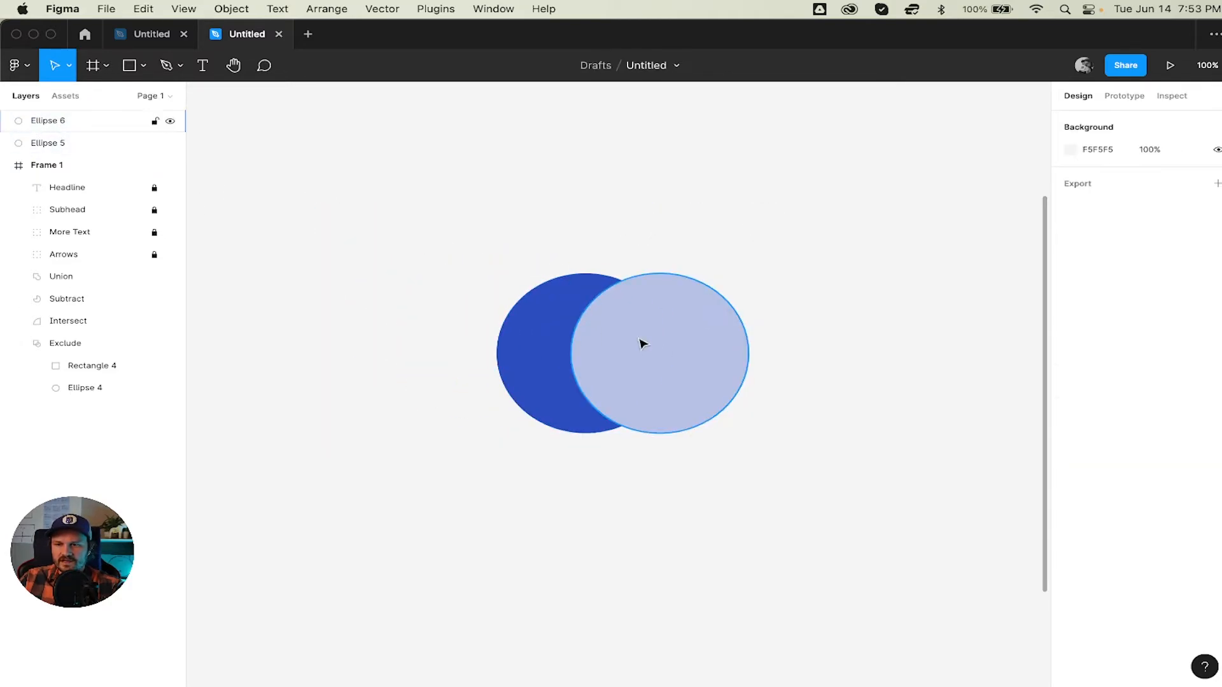
Slide the light blue circle further over the dark one, to about X 82 at the same height
left_click_drag(751, 224, 471, 481)
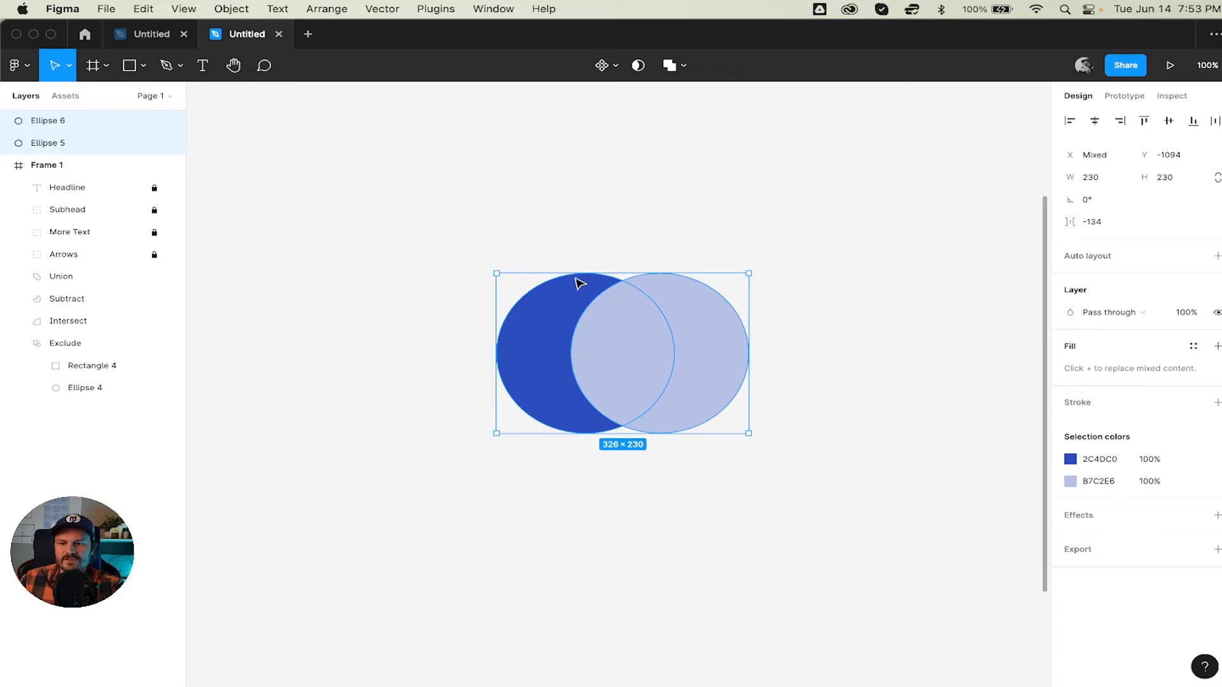
left_click(718, 352)
left_click_drag(691, 348, 670, 354)
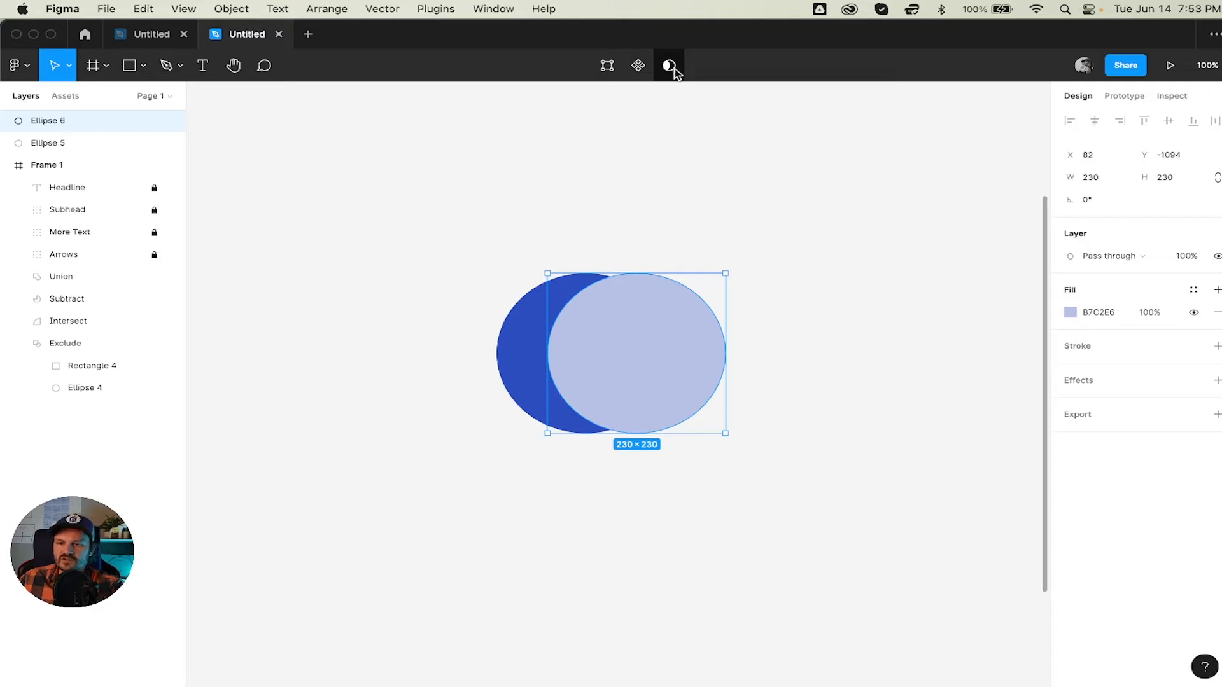
Subtract the light blue circle from the dark blue circle to form a crescent moon
left_click(676, 204)
left_click_drag(477, 222, 794, 460)
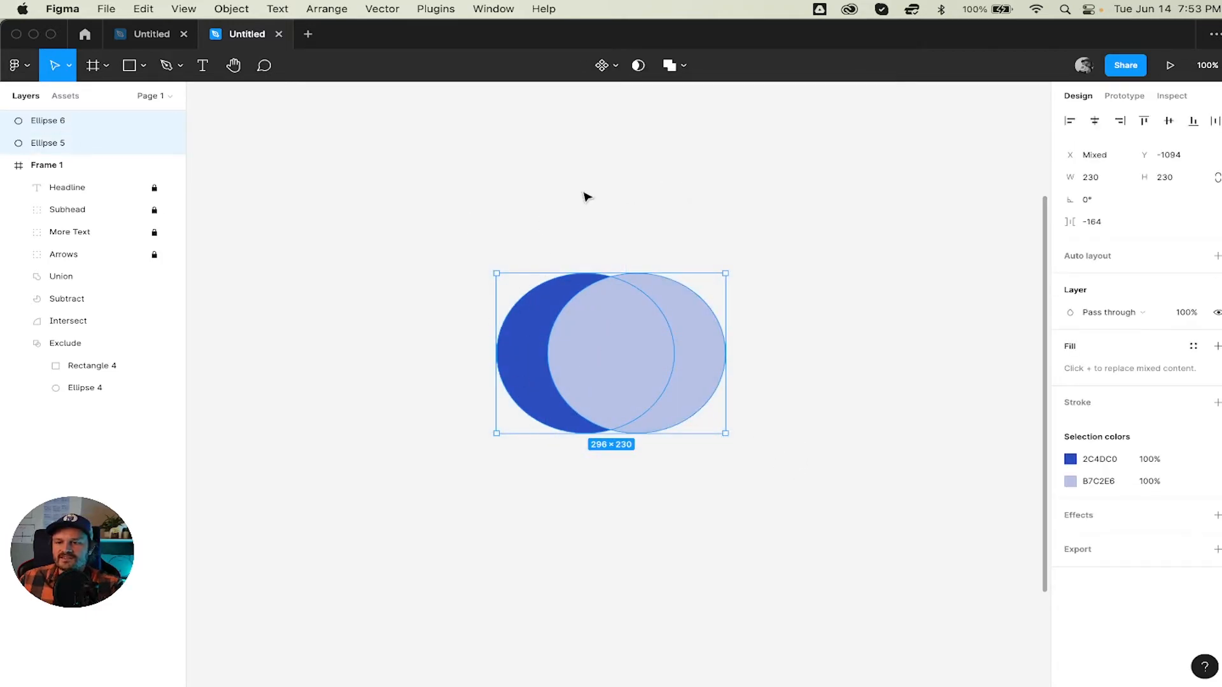
left_click(686, 67)
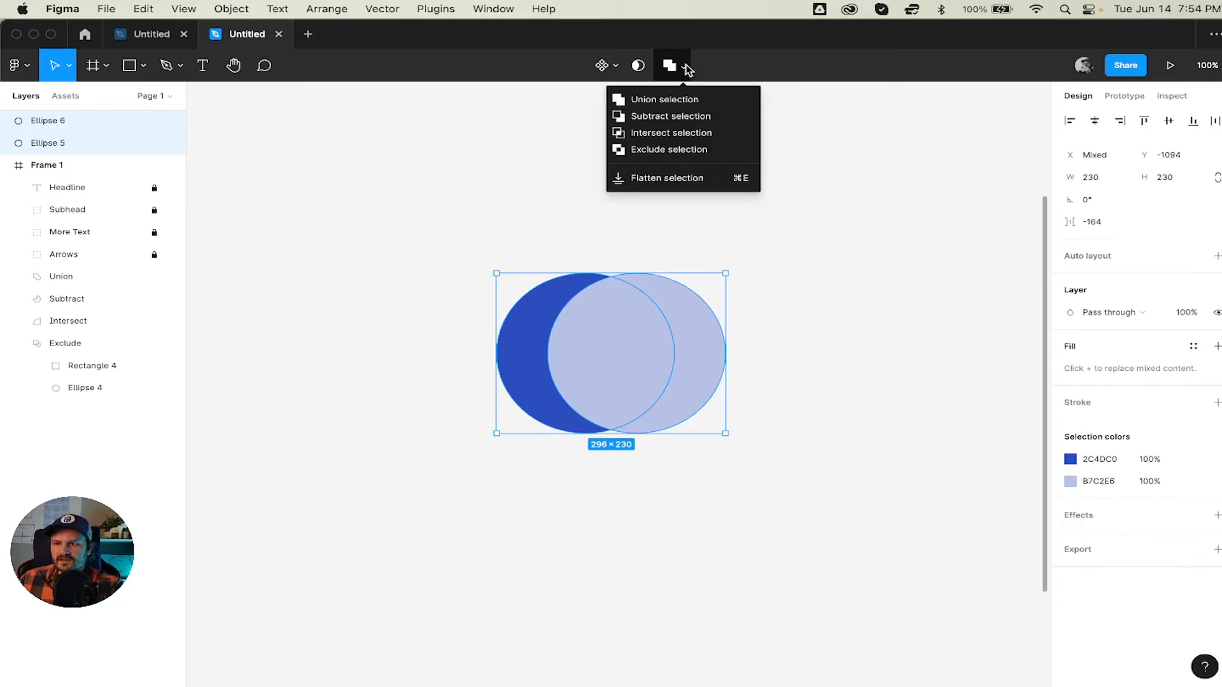
left_click(687, 121)
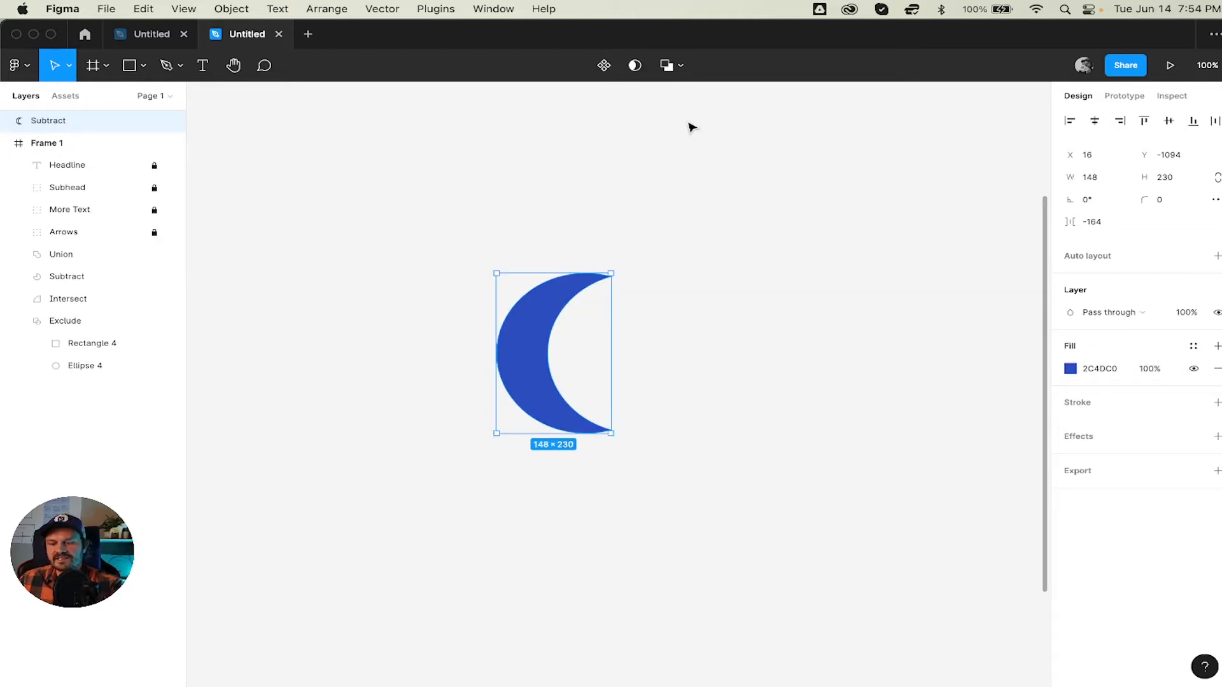
Undo the subtraction and apply it to the two circles again
key("super+z")
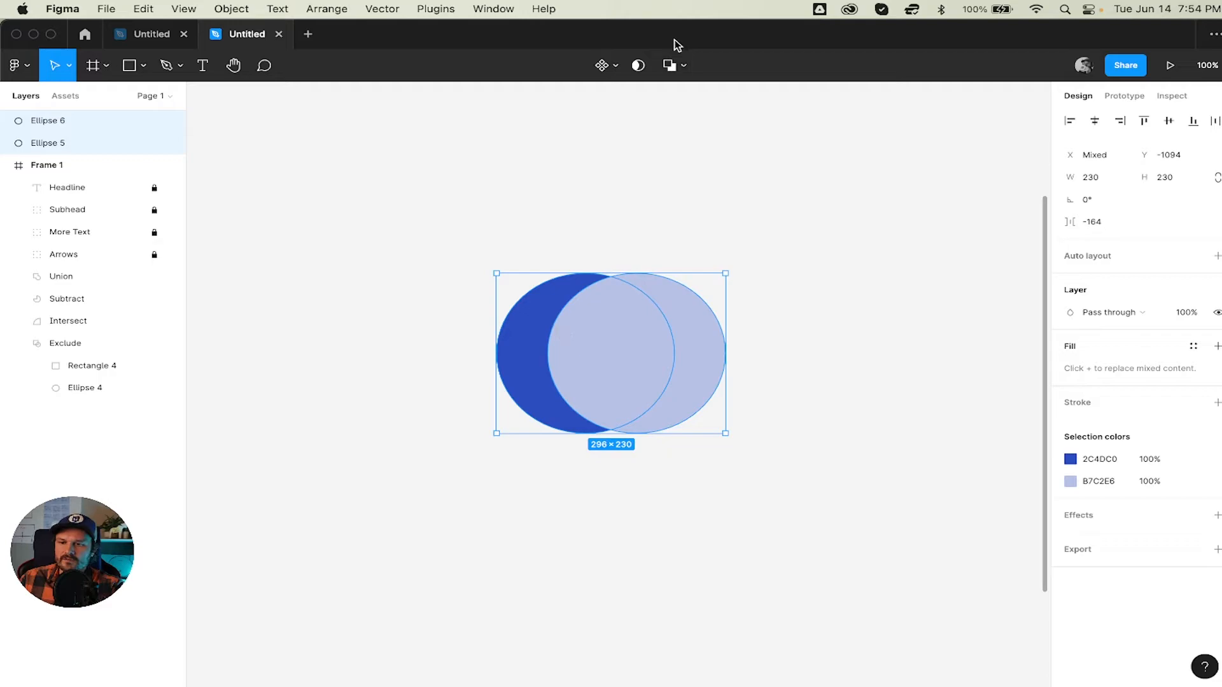
left_click(683, 68)
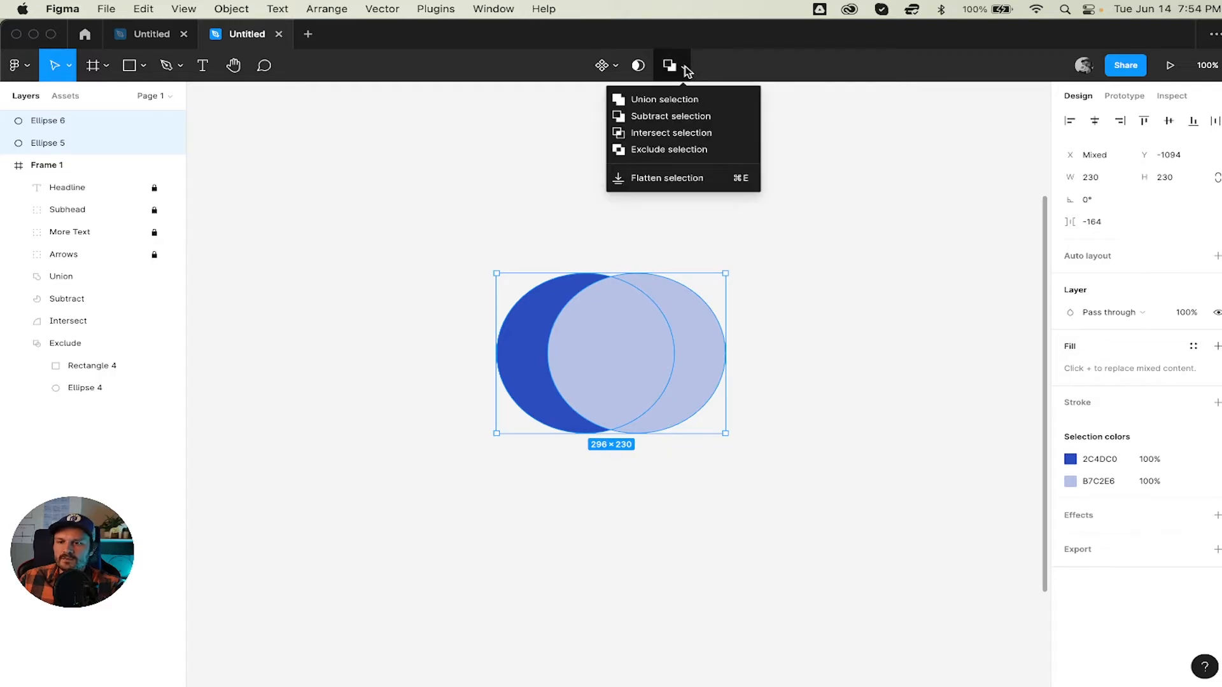
left_click(626, 118)
left_click_drag(607, 346, 636, 346)
key("super+z")
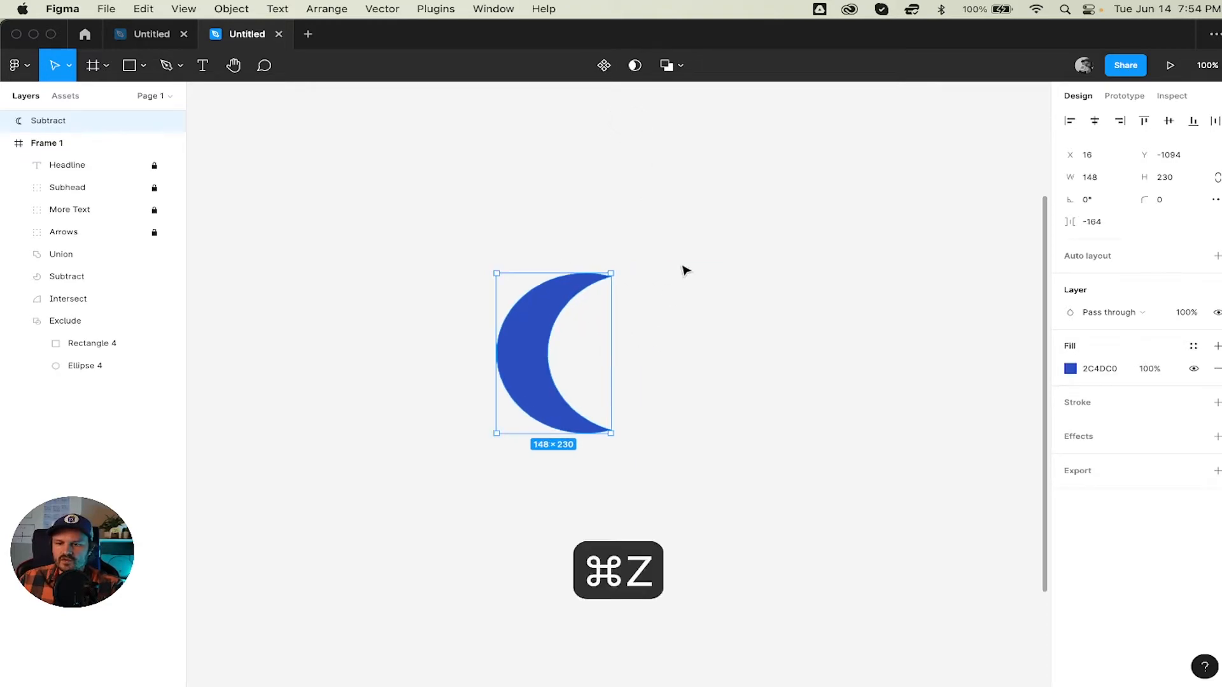
Round the crescent's tips with a corner radius of 4 and move the crescent to about X -5, Y -1056
left_click_drag(1142, 199, 1196, 197)
left_click(688, 299)
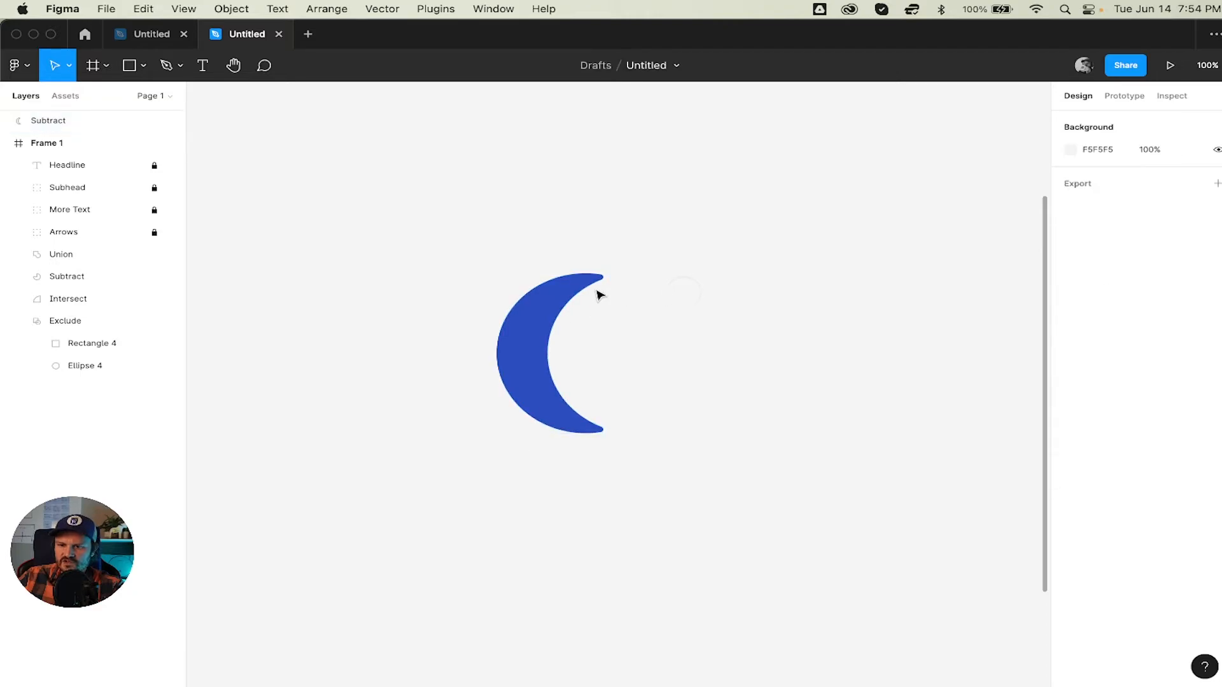
left_click_drag(581, 289, 563, 315)
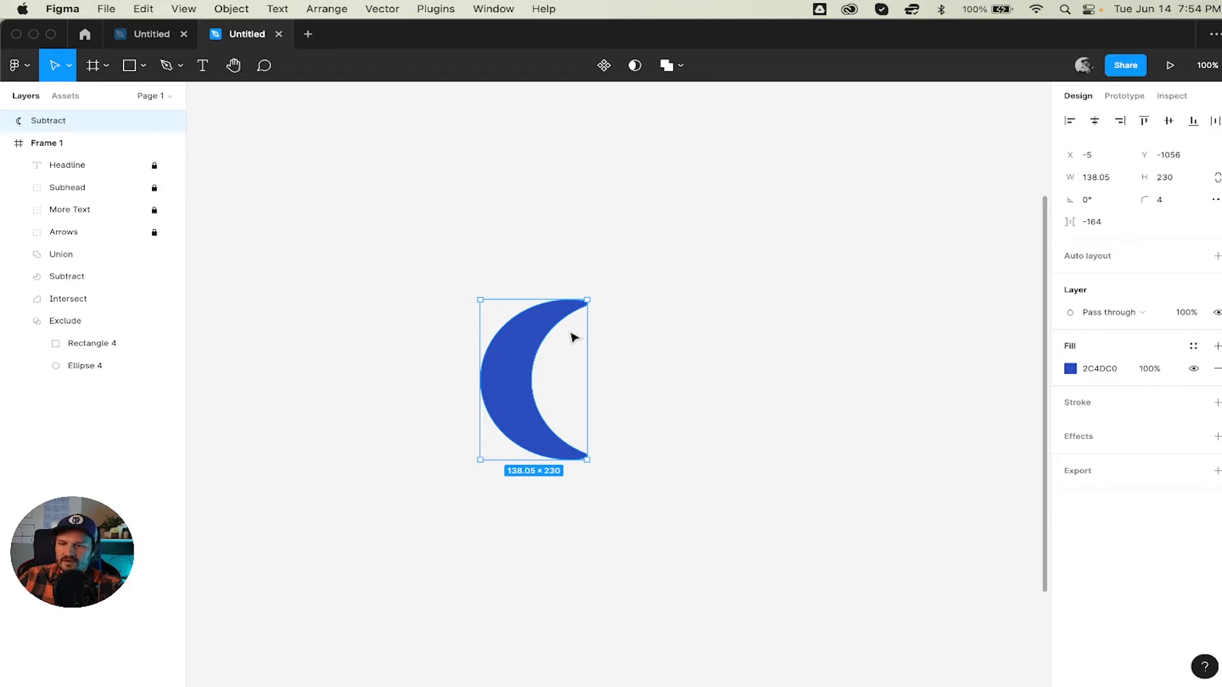
left_click(605, 318)
scroll(581, 308, "up", 10)
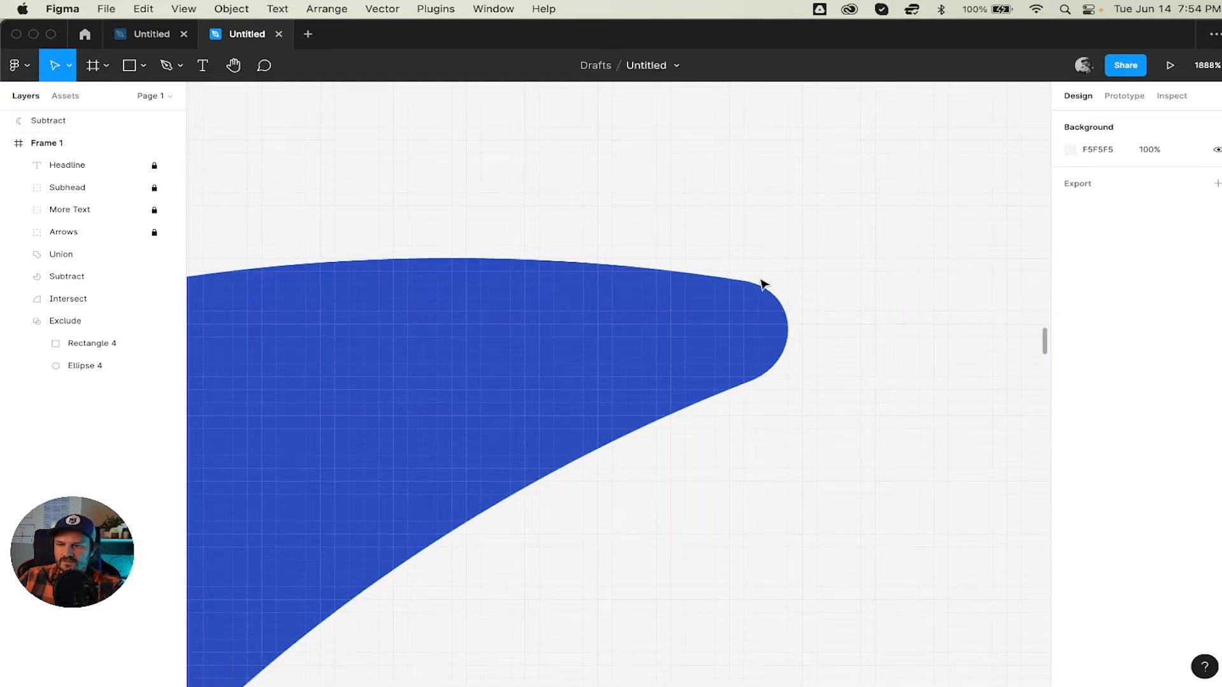
left_click(592, 361)
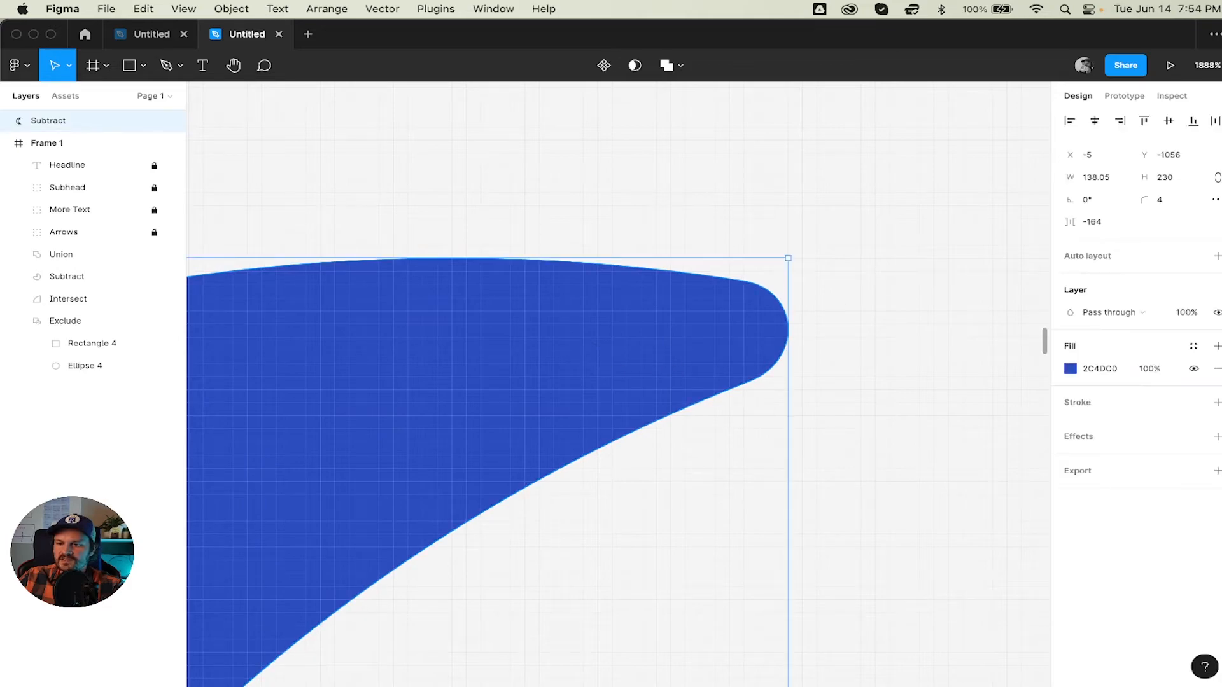
mouse_move(1146, 200)
left_mouse_down()
mouse_move(1041, 207)
mouse_move(1206, 214)
mouse_move(1048, 216)
mouse_move(1153, 214)
left_mouse_up()
left_click(976, 215)
key("shift+1")
left_click(876, 264)
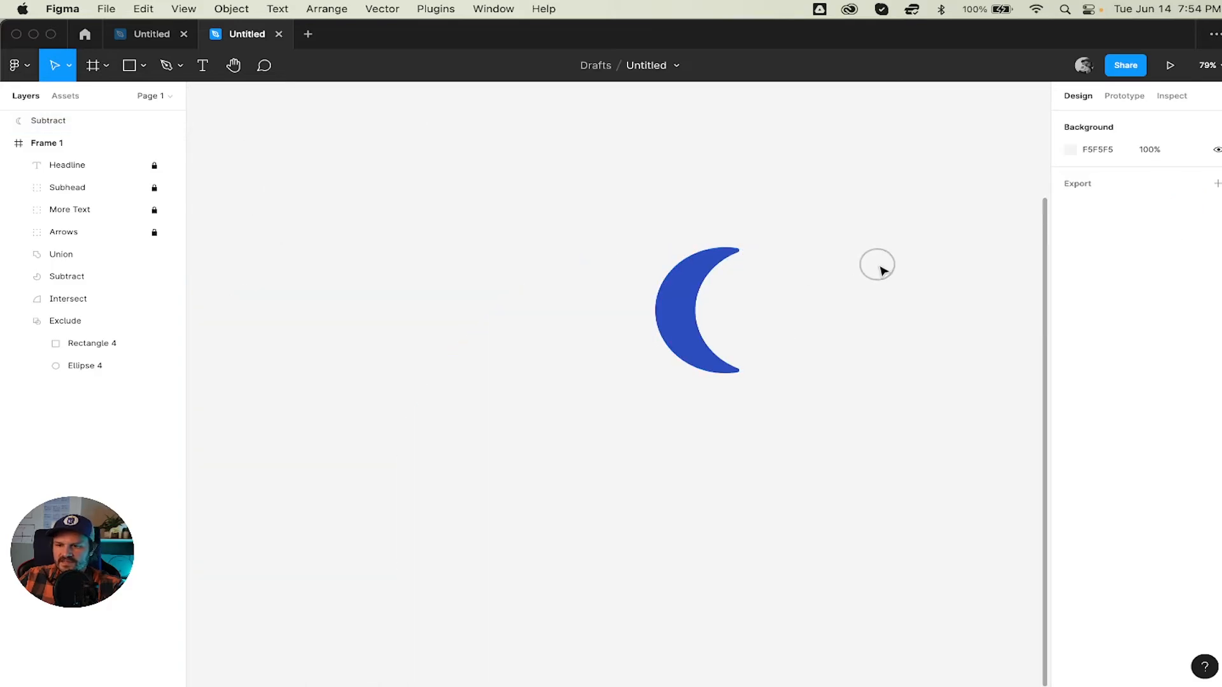
Move the crescent moon over to the left part of the visible canvas
left_click_drag(643, 224, 766, 379)
left_click(656, 318)
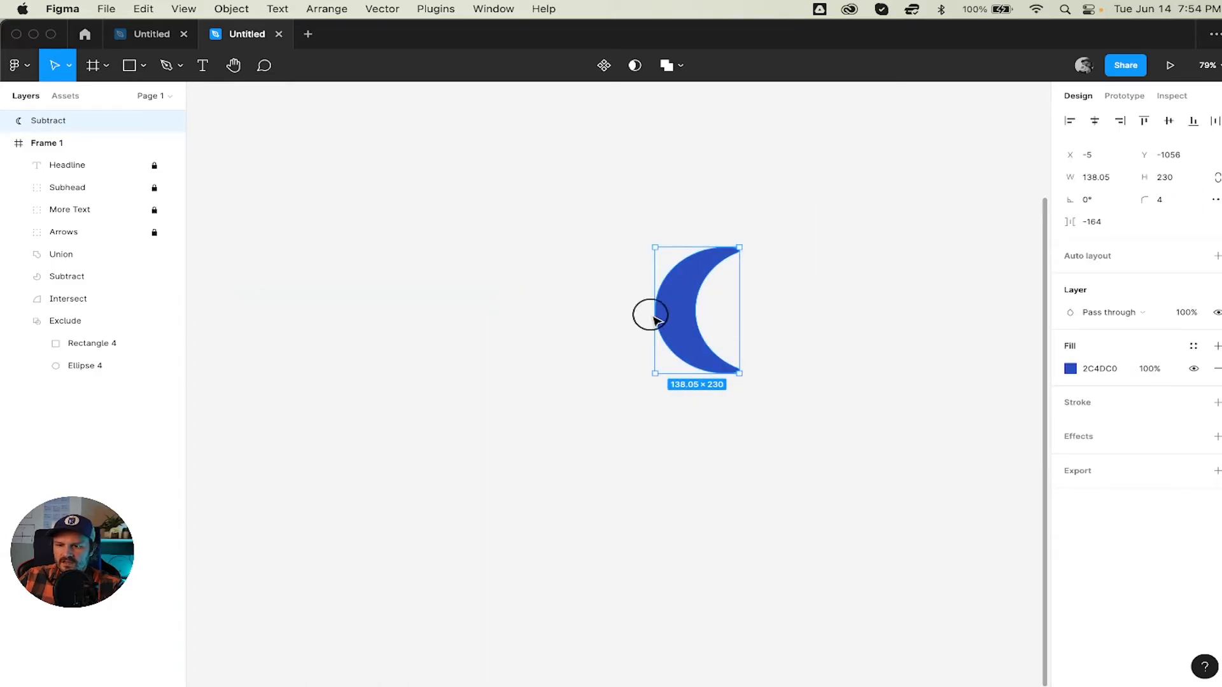
left_click_drag(655, 319, 366, 282)
left_click(681, 259)
scroll(659, 264, "up", 2)
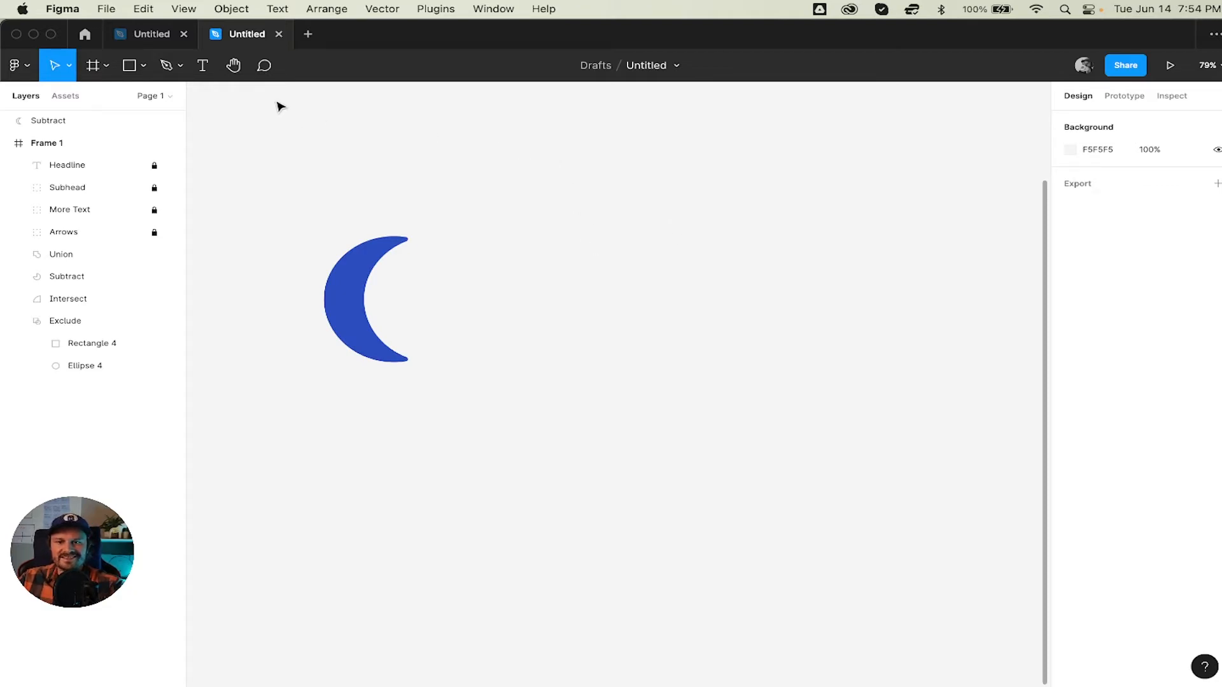
key("shift+p")
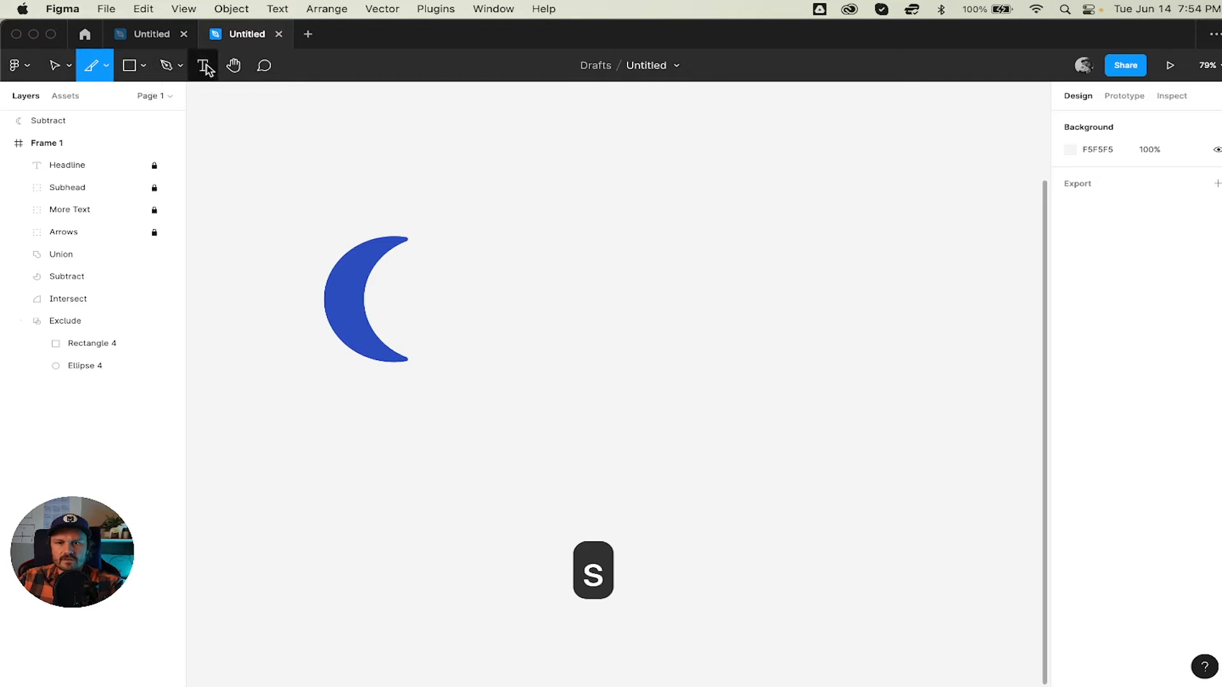
left_click(108, 66)
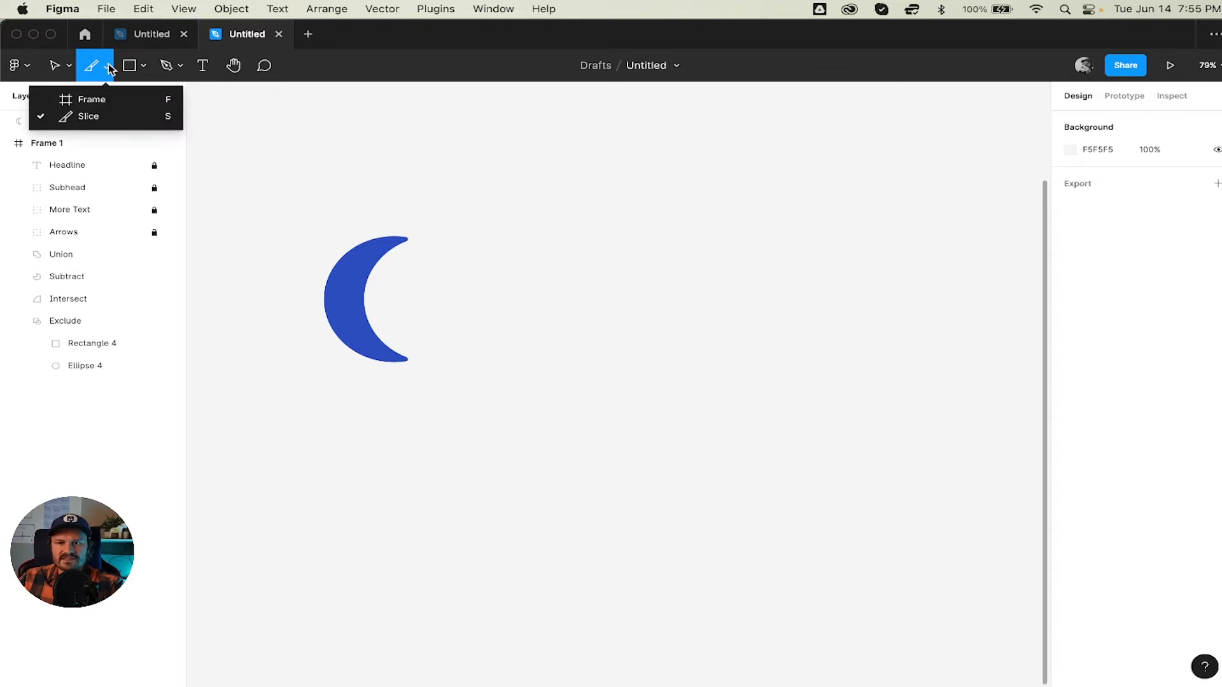
left_click(145, 66)
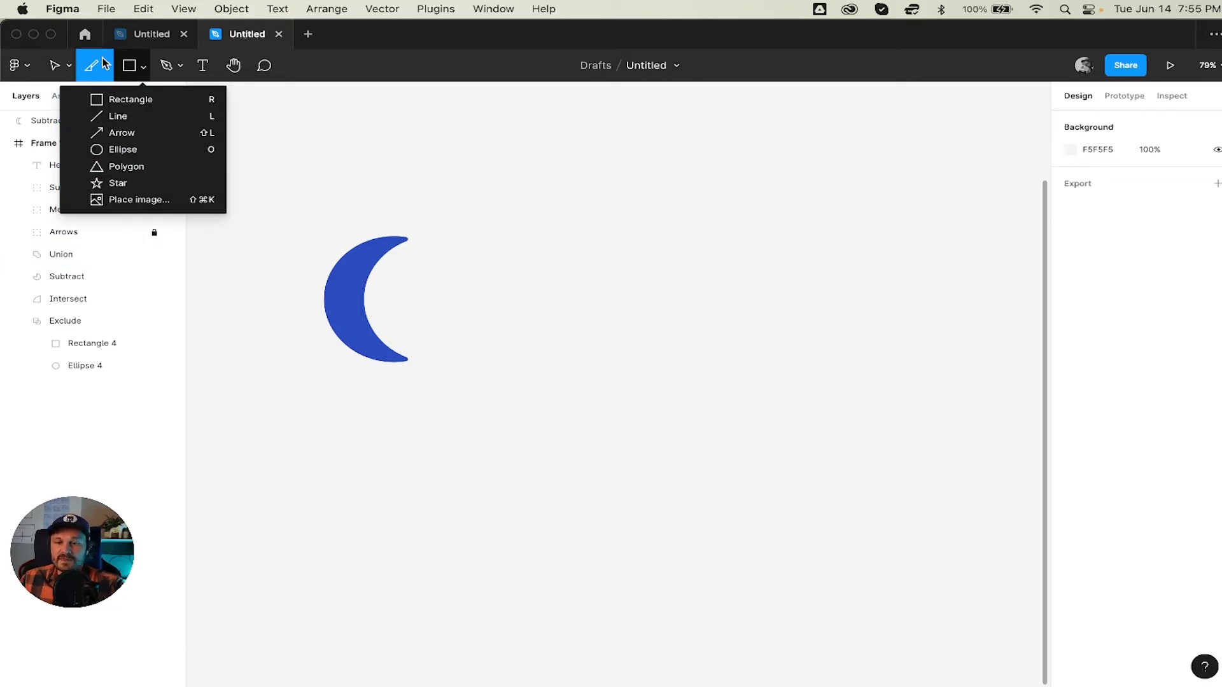
left_click(135, 184)
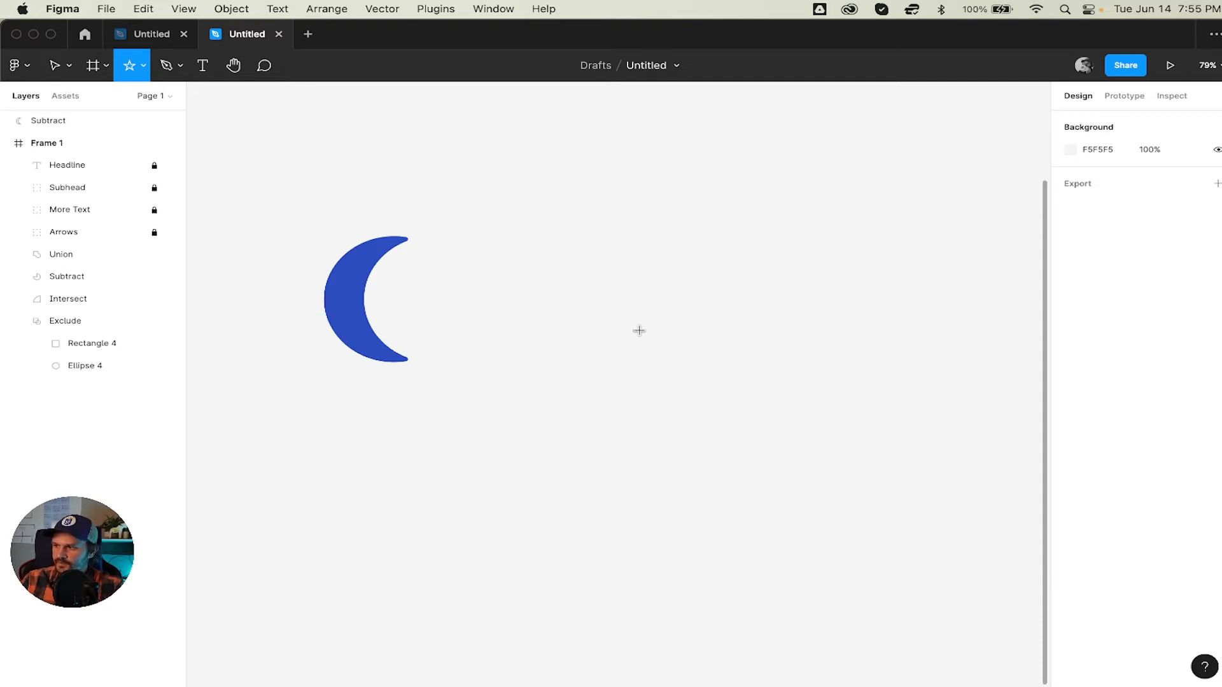
scroll(639, 330, "left", 5)
scroll(638, 330, "right", 6)
key("v")
Move the crescent moon back toward the middle of the canvas, leaving free space on its right
left_click_drag(336, 306, 589, 354)
left_click(426, 235)
left_click_drag(399, 244, 857, 523)
left_click(884, 455)
left_click_drag(586, 362, 474, 355)
left_click(700, 352)
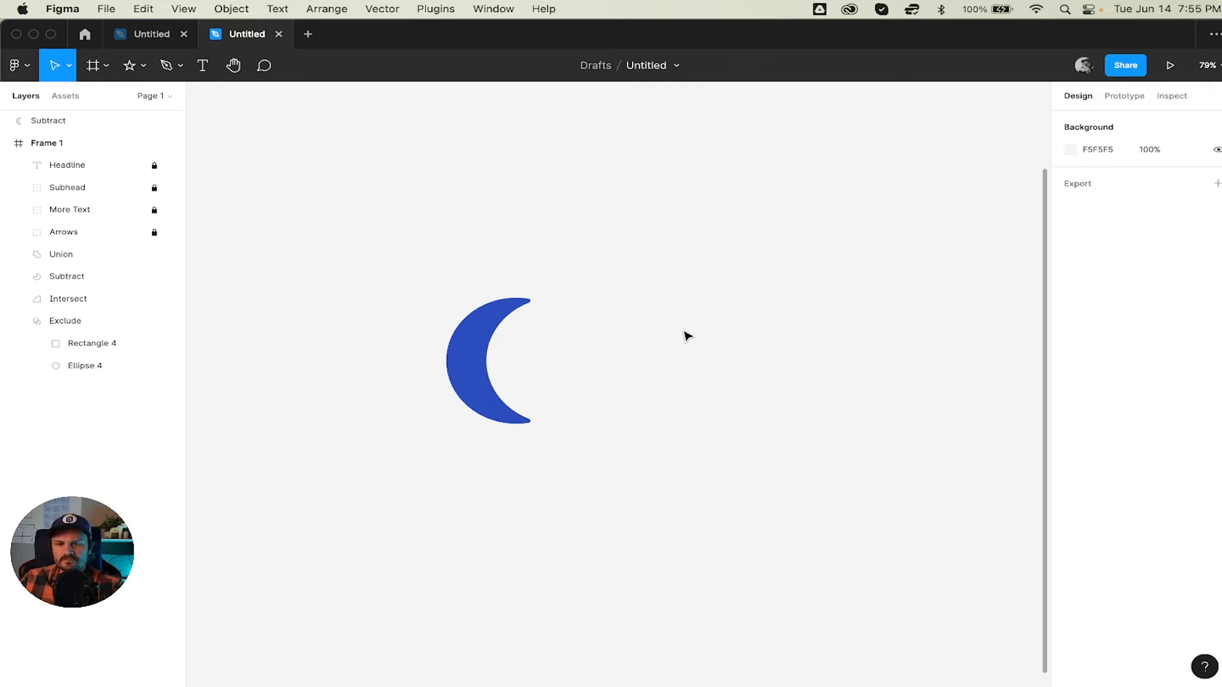
Add a five-pointed star to the right of the crescent and scale it up from its center to about 602 × 602
left_click(145, 72)
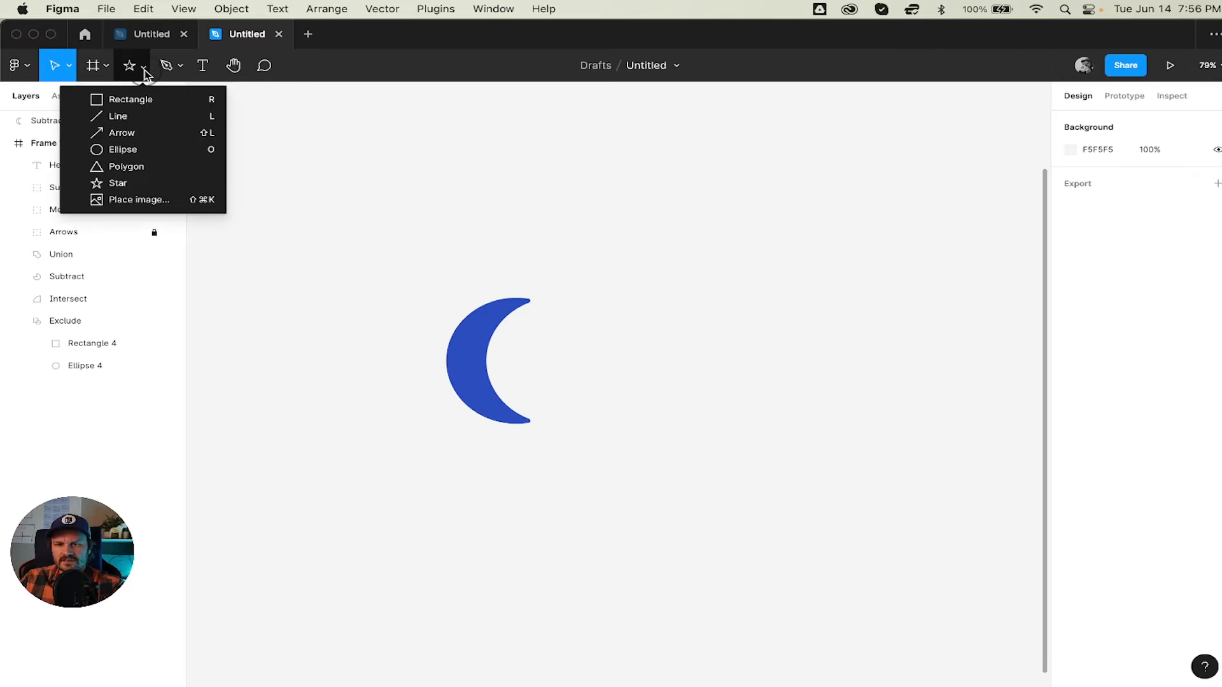
left_click(161, 184)
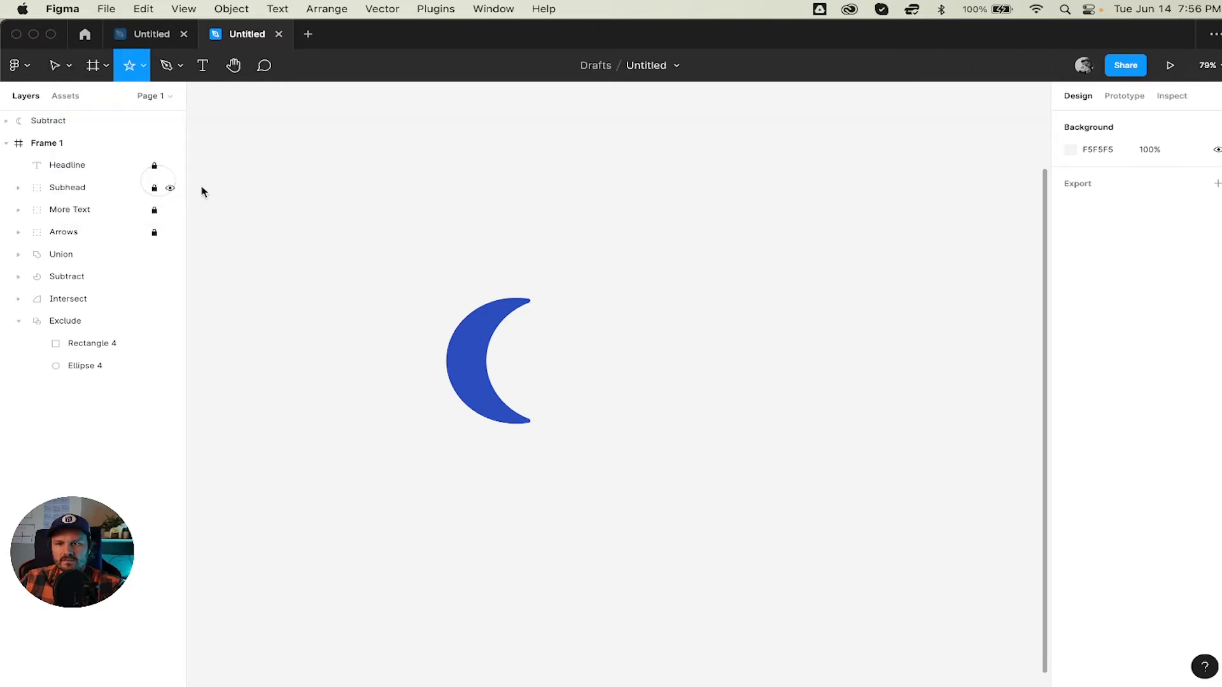
left_click(720, 361)
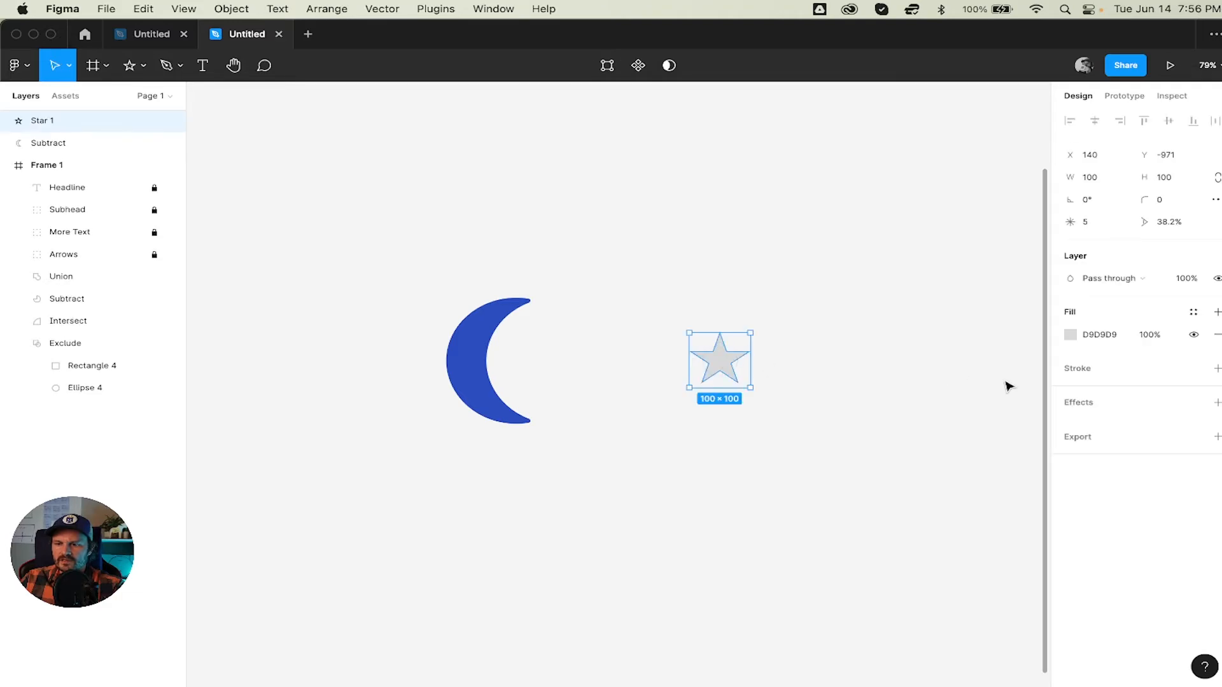
left_click_drag(749, 332, 903, 278)
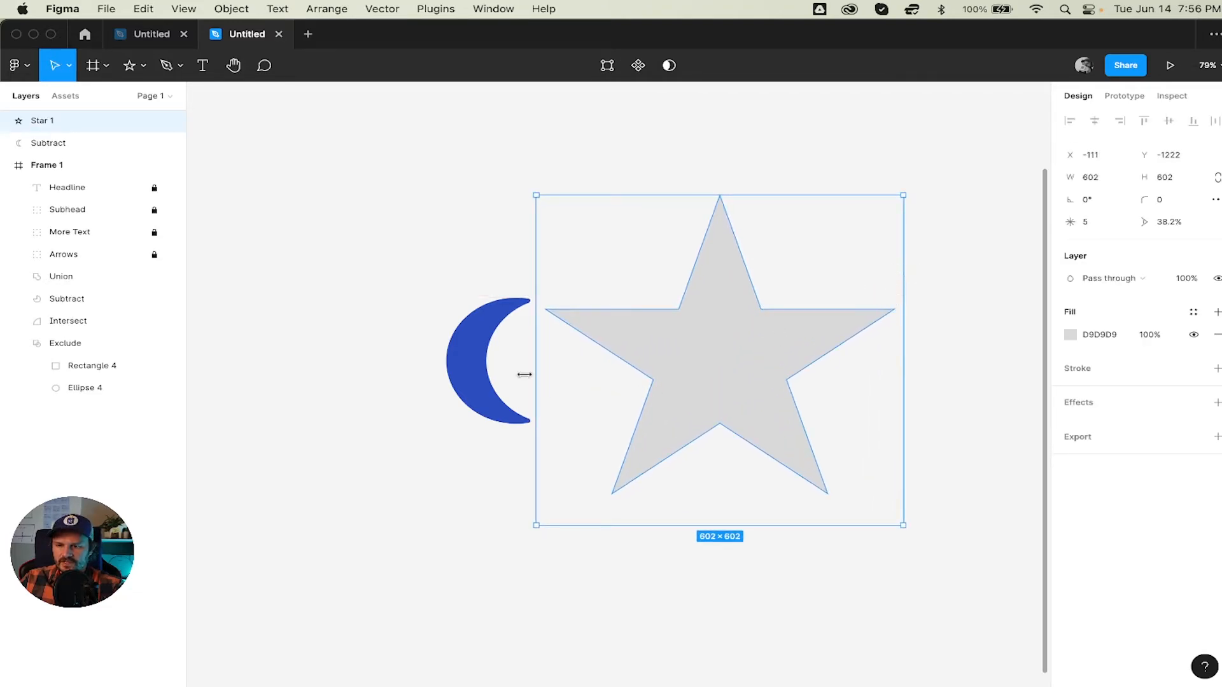
Move the crescent down and left to about X -588, Y -785, clear of the star, and select the star
left_click(490, 354)
left_click_drag(477, 363, 271, 498)
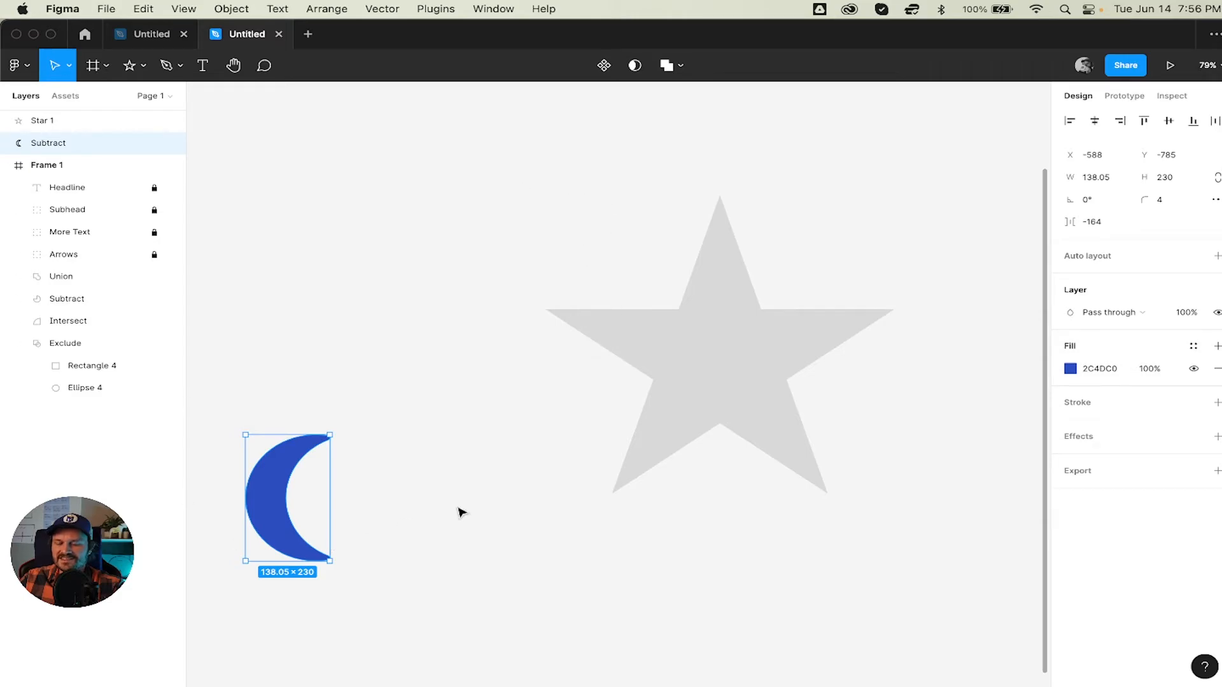
left_click(732, 359)
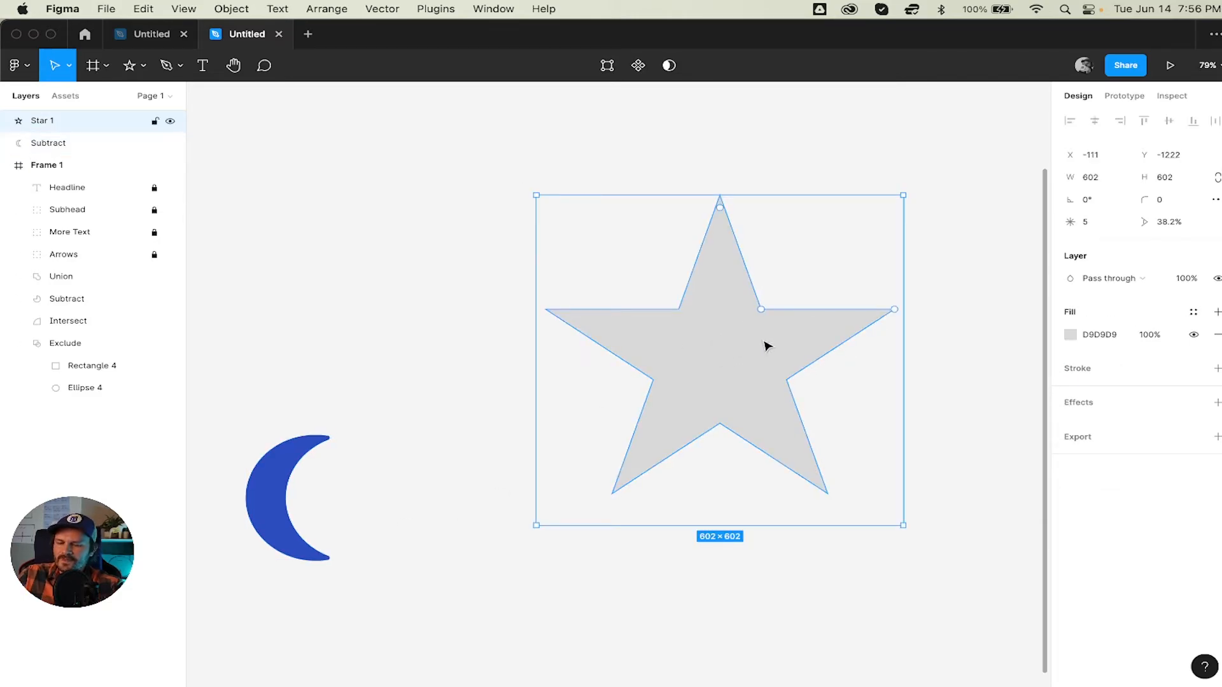
Move the star to about X -237, Y -1184 and set its fill to dark grey 4A4A4A
left_click_drag(751, 337, 644, 371)
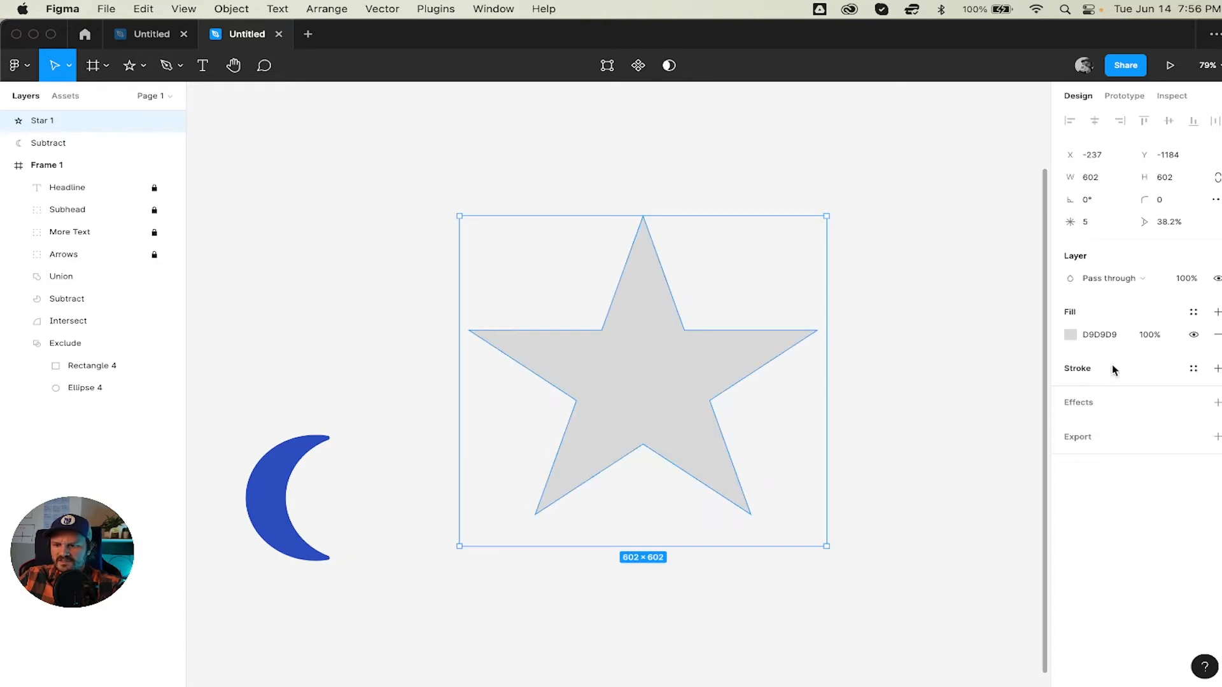
left_click(1070, 335)
left_click_drag(900, 422, 839, 466)
left_click(1033, 333)
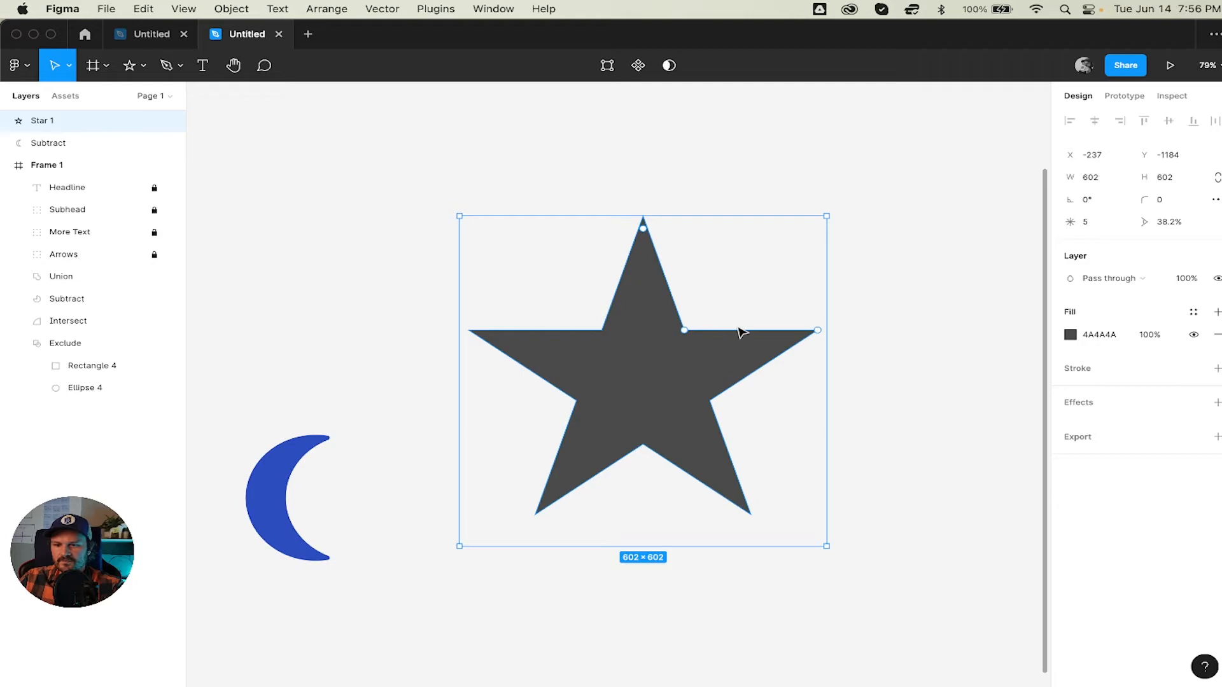
Try adjusting the star's inner ratio and corner radius, restoring the 38.2% ratio and zero radius while keeping the dark grey fill
mouse_move(697, 338)
left_mouse_down()
mouse_move(649, 360)
mouse_move(740, 304)
mouse_move(692, 337)
mouse_move(740, 310)
mouse_move(686, 358)
mouse_move(818, 246)
mouse_move(657, 390)
mouse_move(715, 338)
left_mouse_up()
key("super+z")
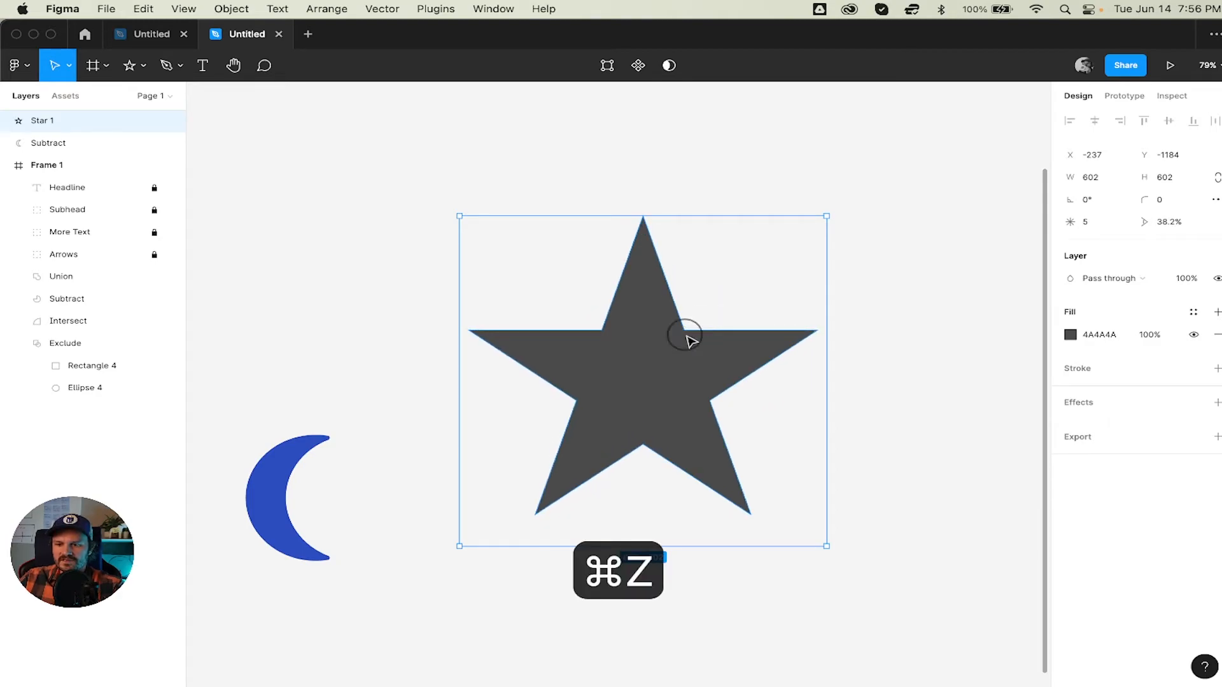
key("super+z")
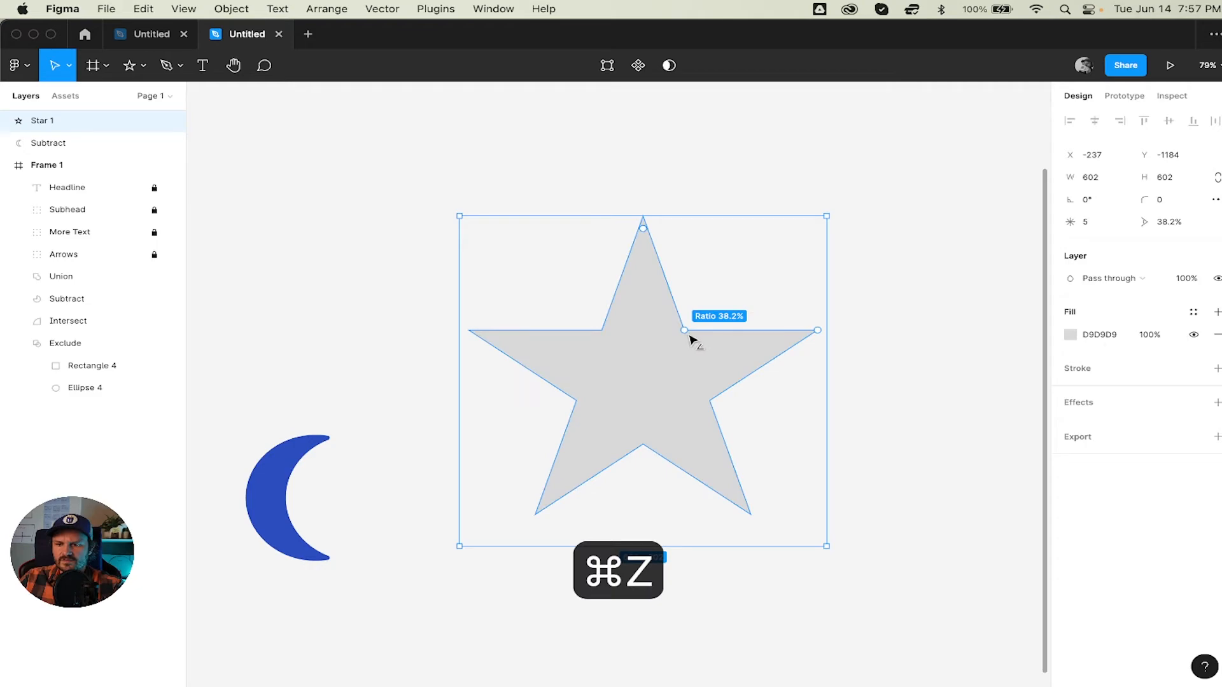
key("super+shift+z")
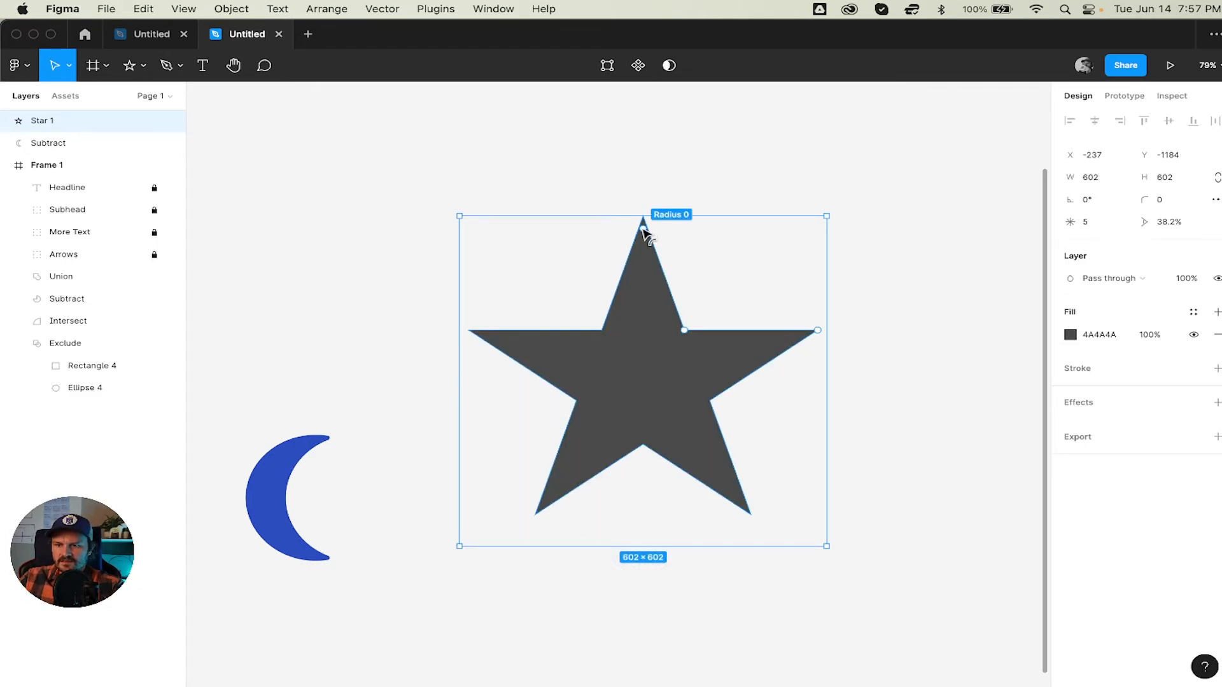
mouse_move(649, 236)
left_mouse_down()
mouse_move(668, 258)
mouse_move(662, 300)
mouse_move(673, 255)
mouse_move(660, 293)
mouse_move(668, 242)
mouse_move(662, 280)
mouse_move(658, 224)
mouse_move(643, 273)
mouse_move(641, 205)
mouse_move(635, 262)
mouse_move(644, 216)
left_mouse_up()
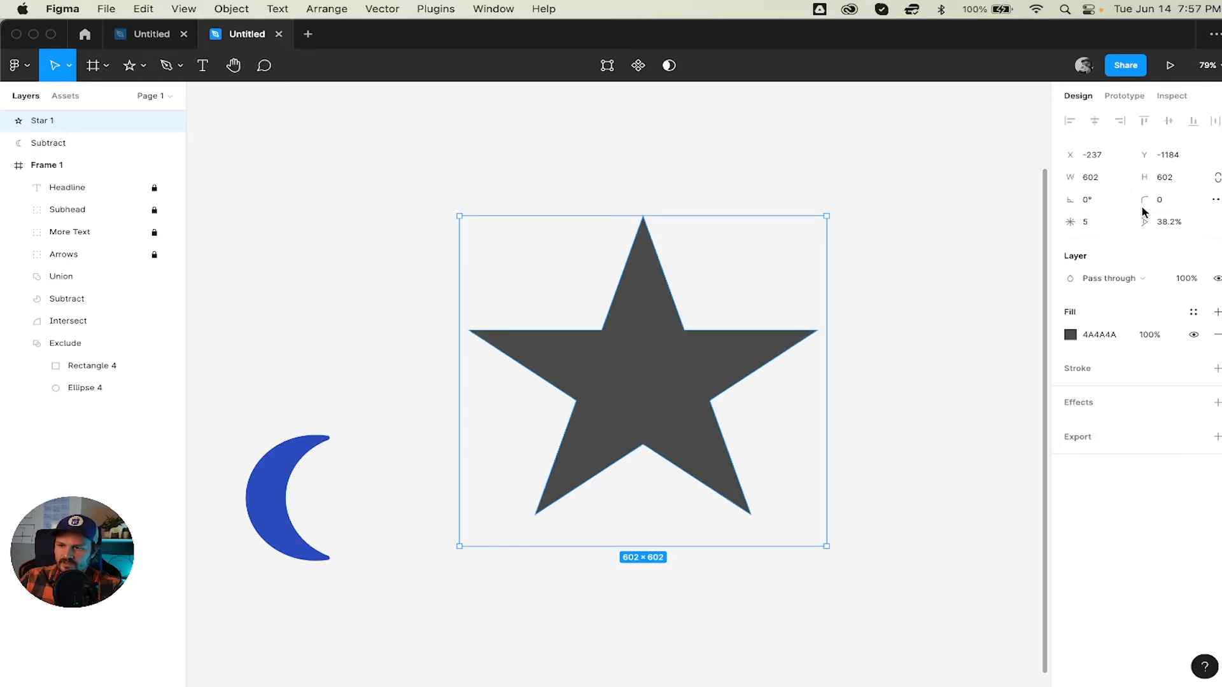
left_click_drag(644, 227, 672, 220)
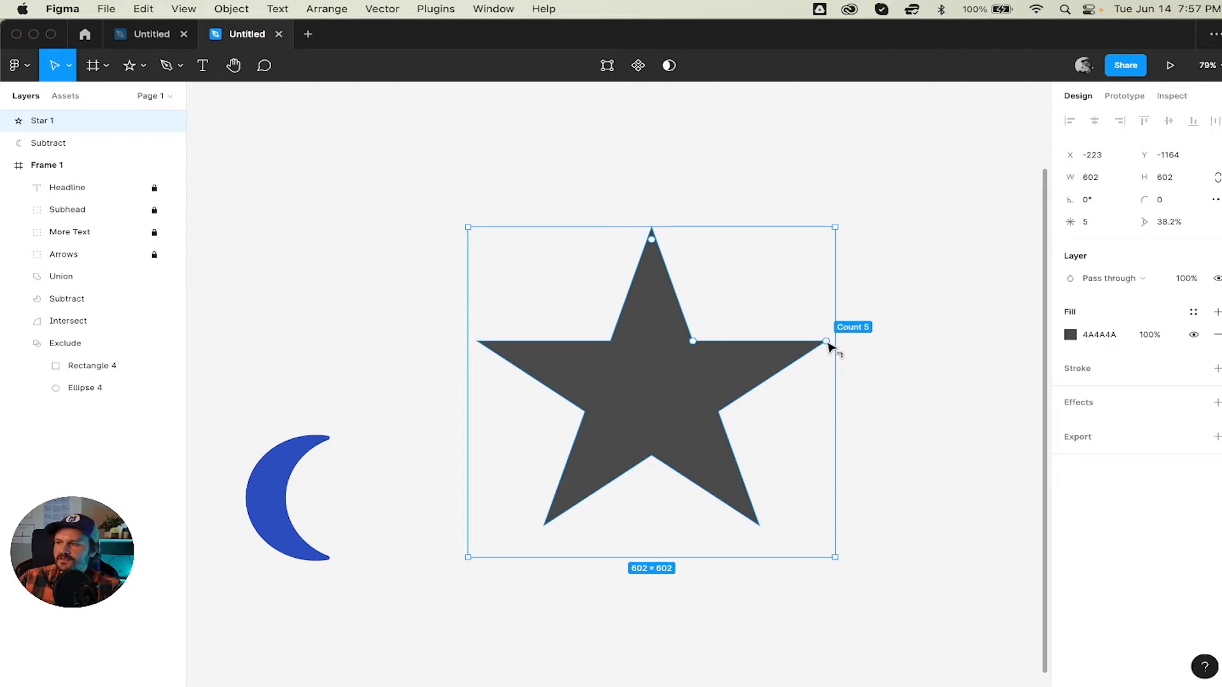
Raise the star's point count to 16 and try inner ratios of 90%, 85% and 100%
key("d")
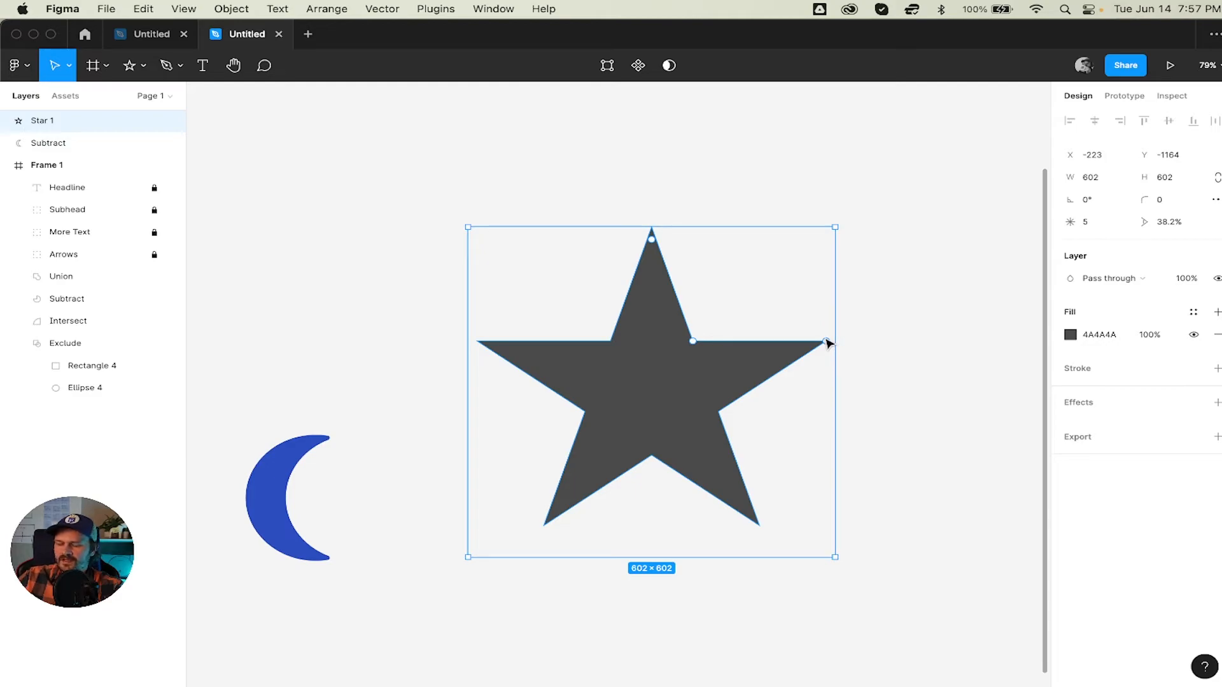
left_click_drag(826, 344, 675, 256)
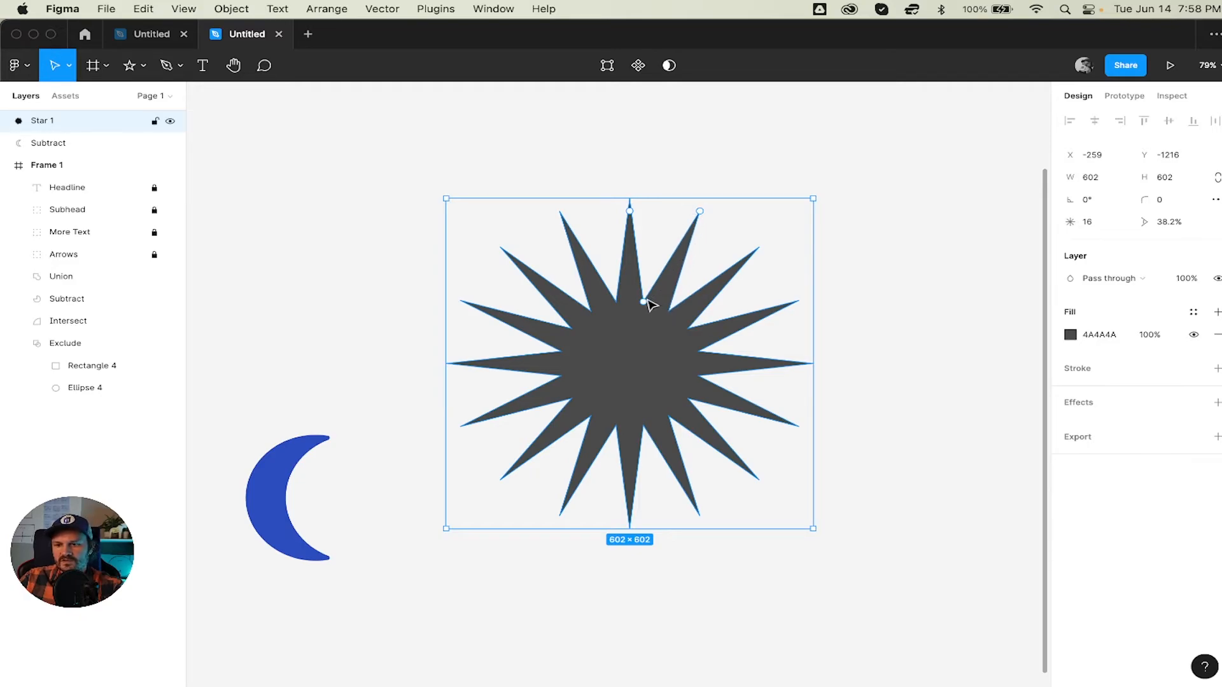
left_click_drag(644, 302, 689, 227)
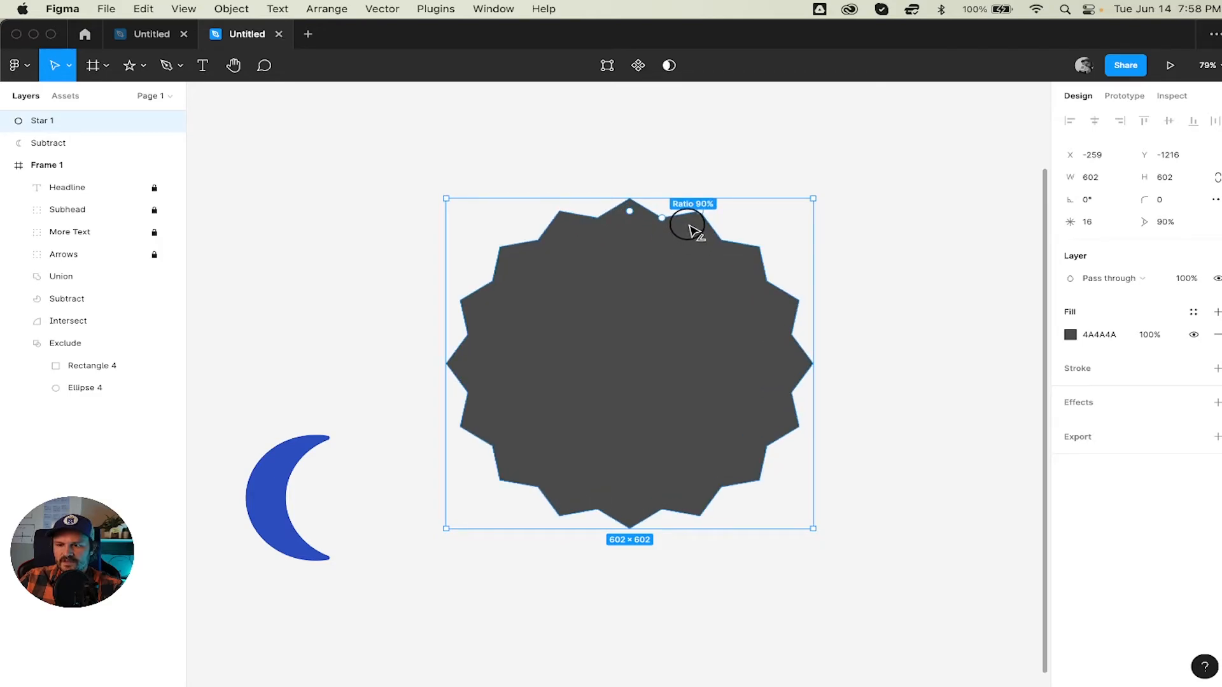
left_click_drag(691, 230, 689, 236)
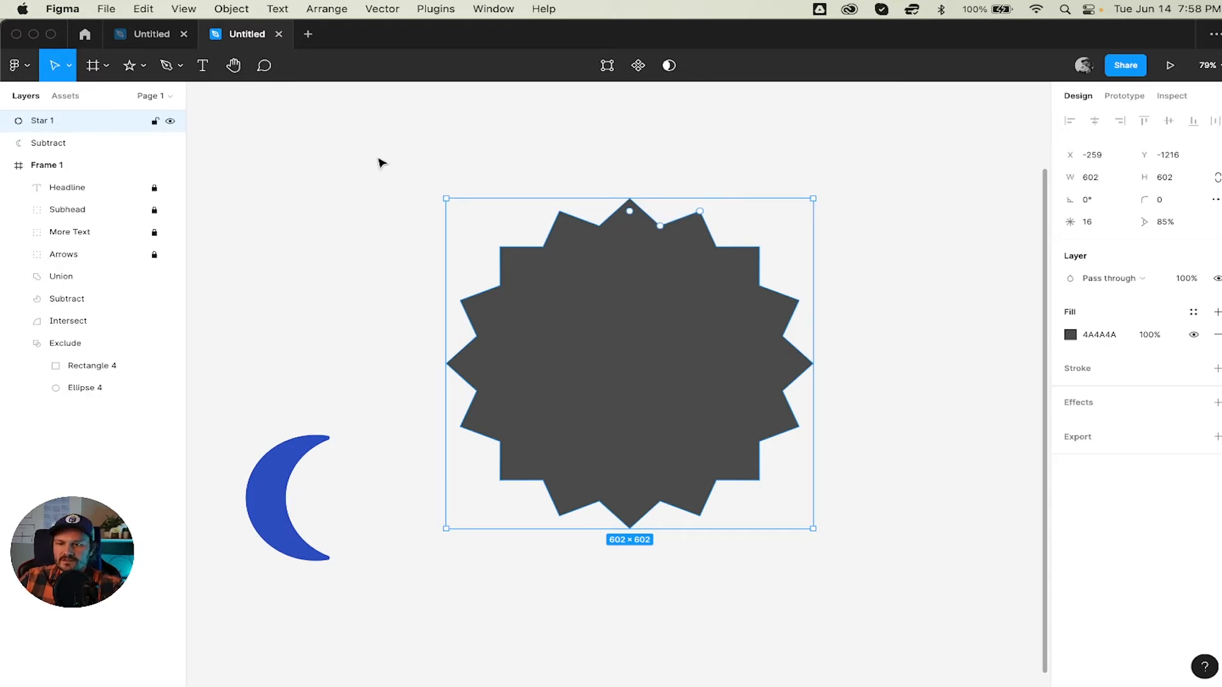
left_click_drag(662, 226, 687, 202)
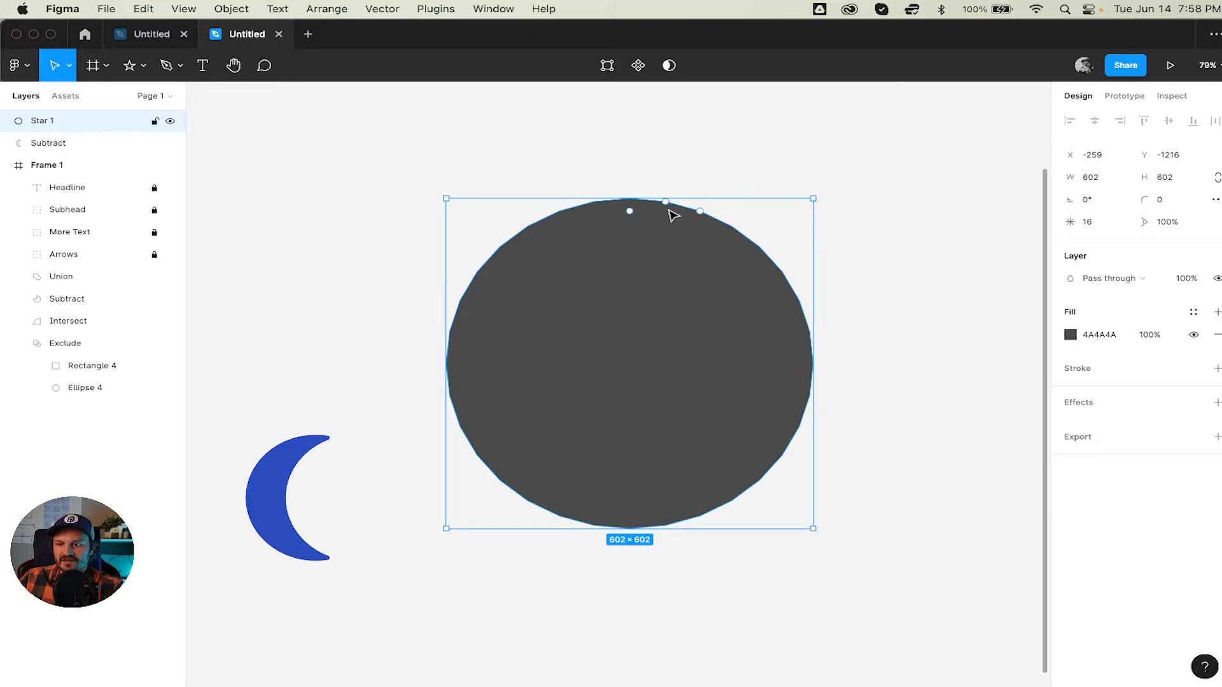
Shape the star into a cog outline with 10 points, a 57% inner ratio and a corner radius of about 31.9
mouse_move(659, 205)
left_mouse_down()
mouse_move(644, 261)
mouse_move(656, 238)
mouse_move(630, 232)
left_mouse_up()
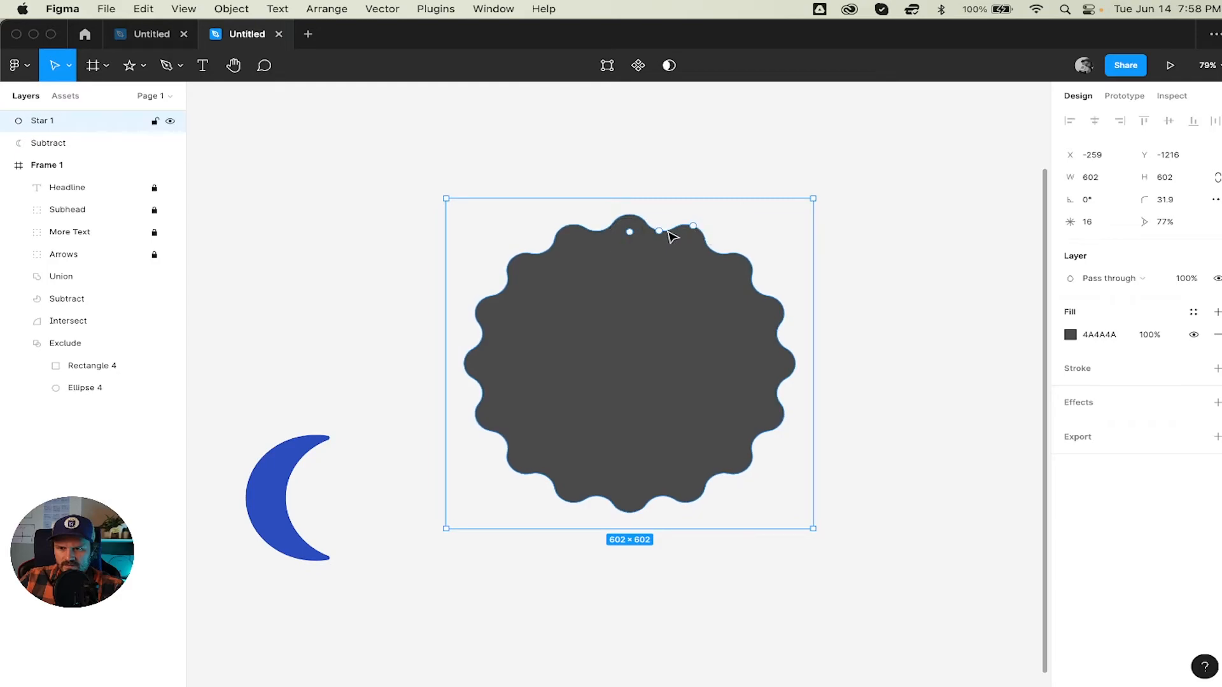
mouse_move(651, 237)
left_mouse_down()
mouse_move(661, 249)
mouse_move(643, 281)
mouse_move(698, 239)
mouse_move(676, 276)
left_mouse_up()
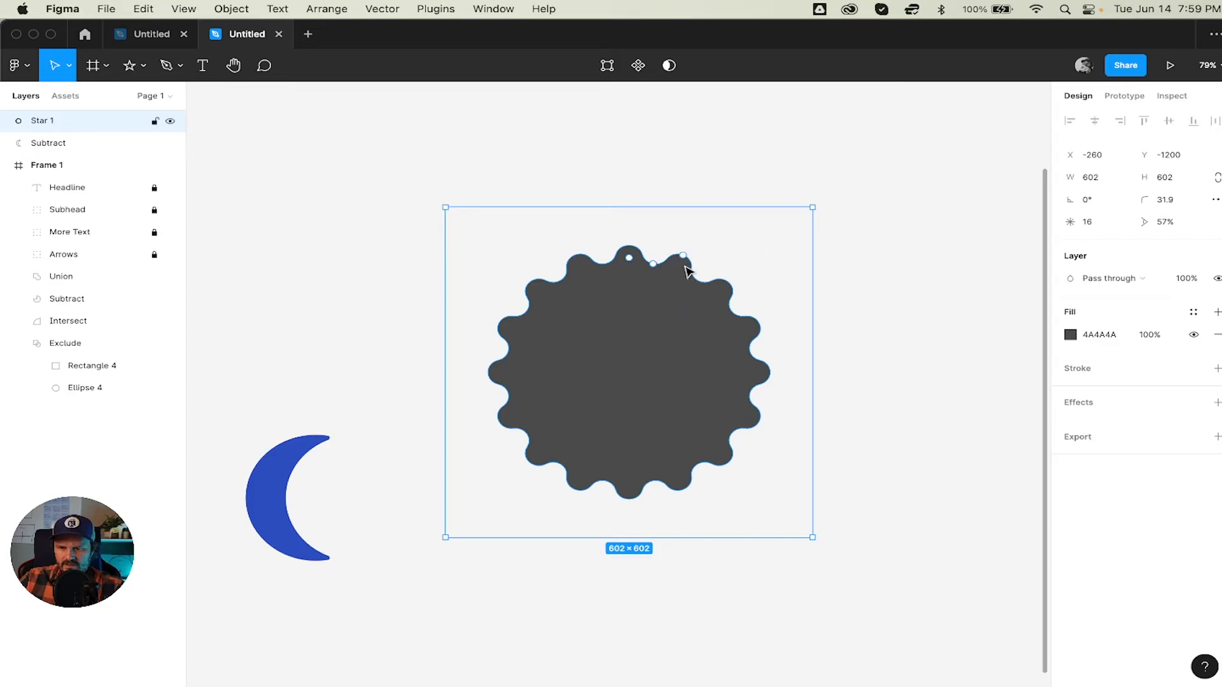
left_click_drag(683, 258, 711, 278)
key("Escape")
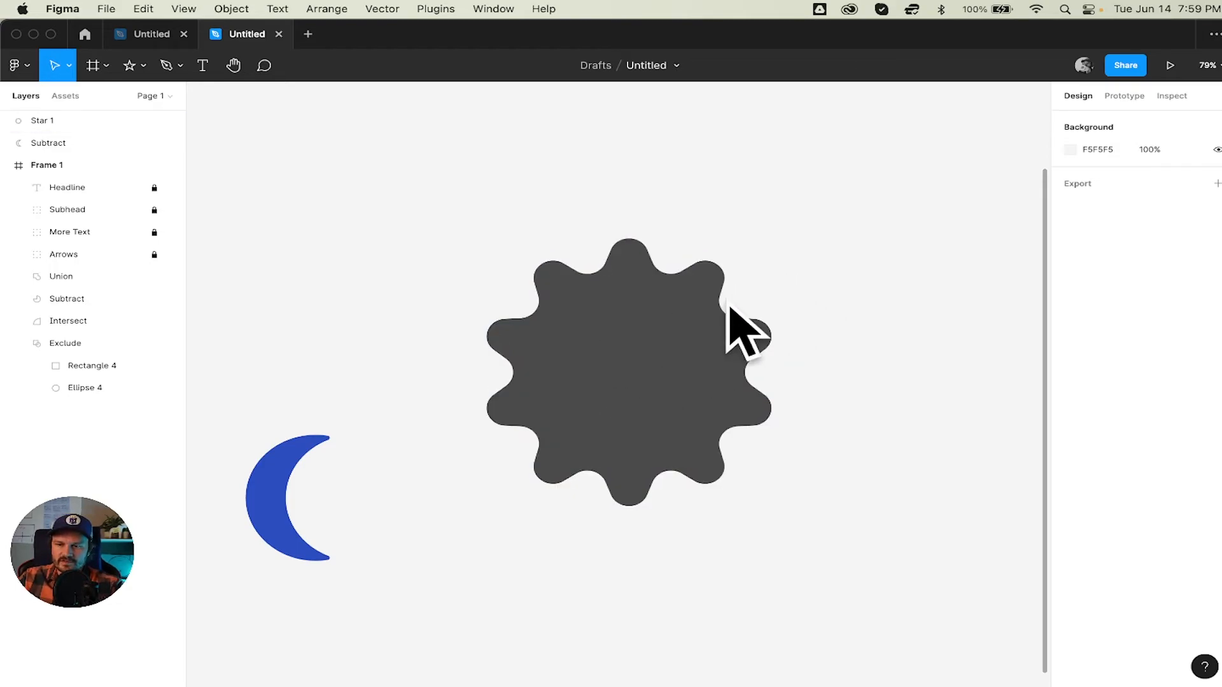
Add a circle at the center of the cog shape and scale it from its center to about 228 × 228
key("o")
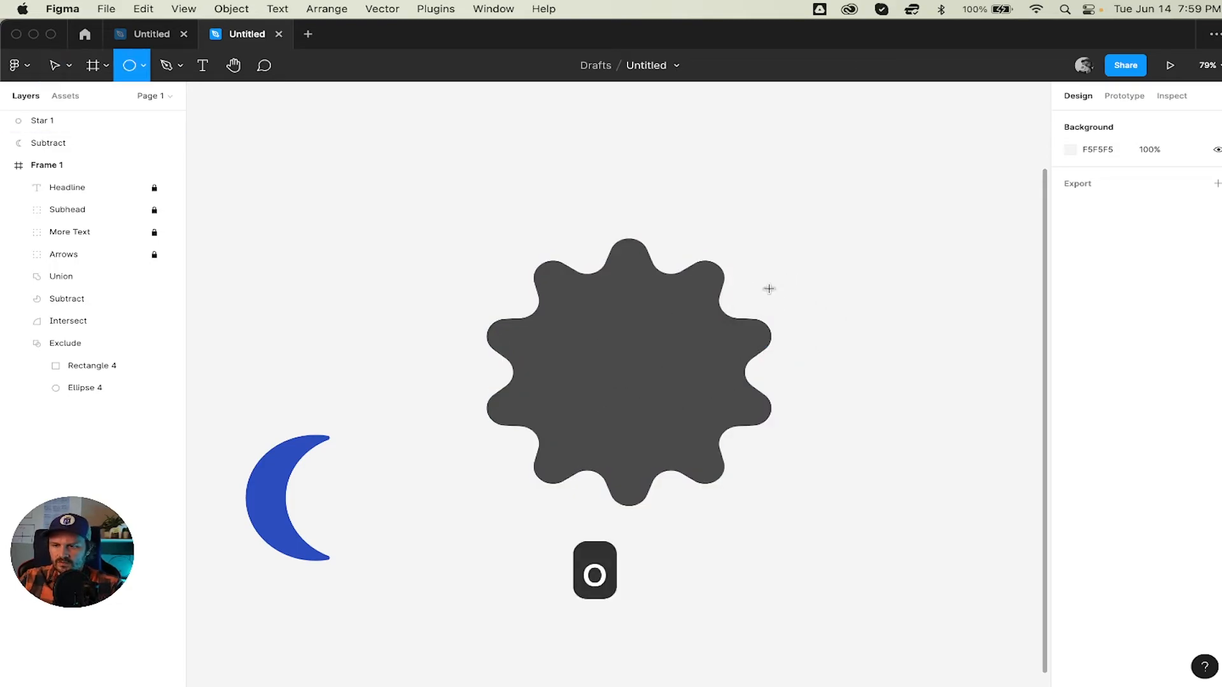
left_click(815, 398)
left_click_drag(839, 414, 643, 386)
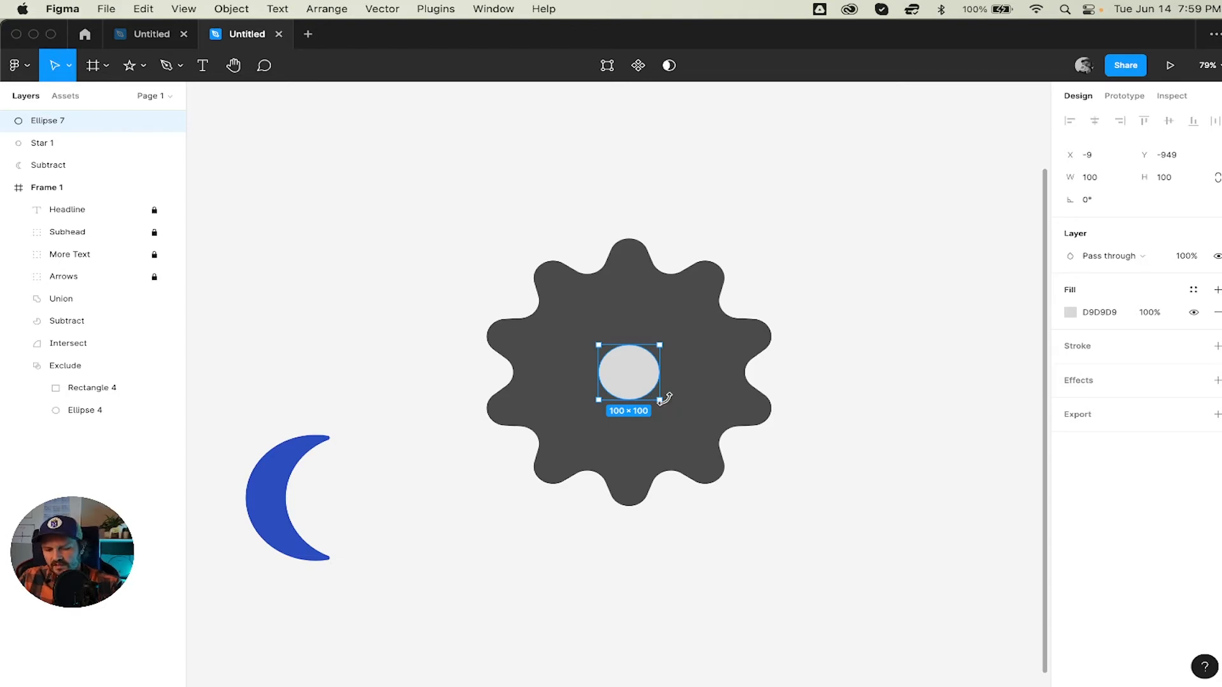
left_click_drag(664, 400, 689, 438)
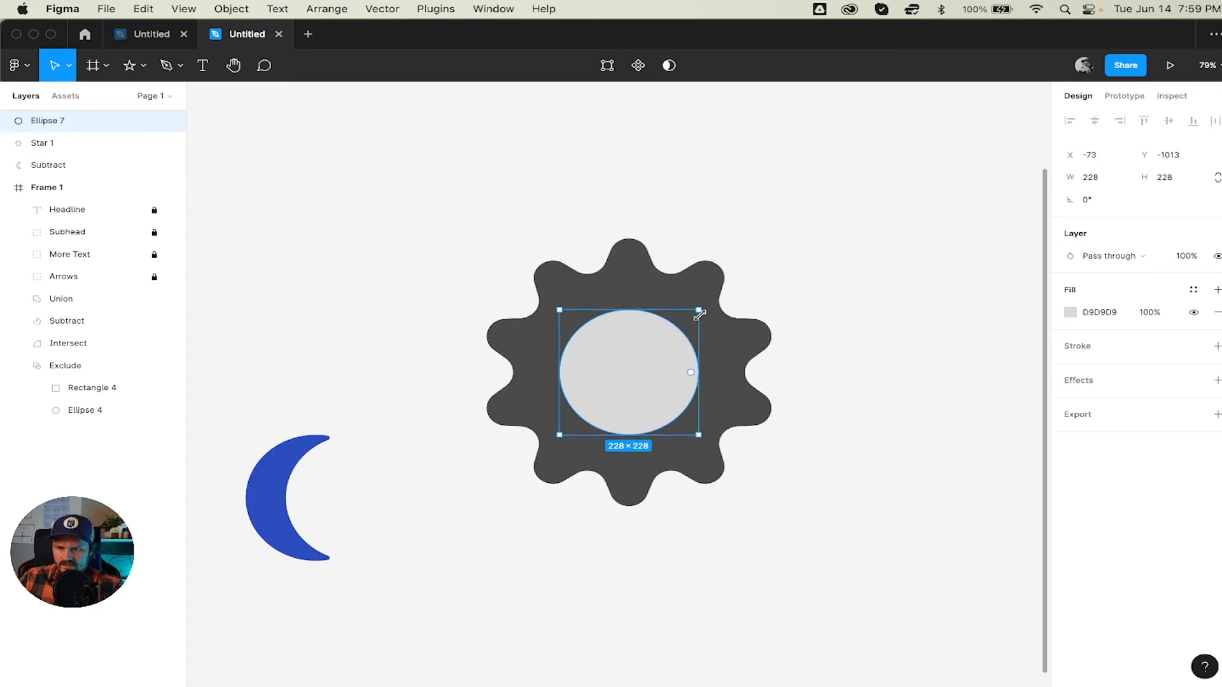
Subtract the circle from the cog shape to cut a center hole, and move the gear to about X -210, Y -1151
left_click_drag(448, 191, 815, 537)
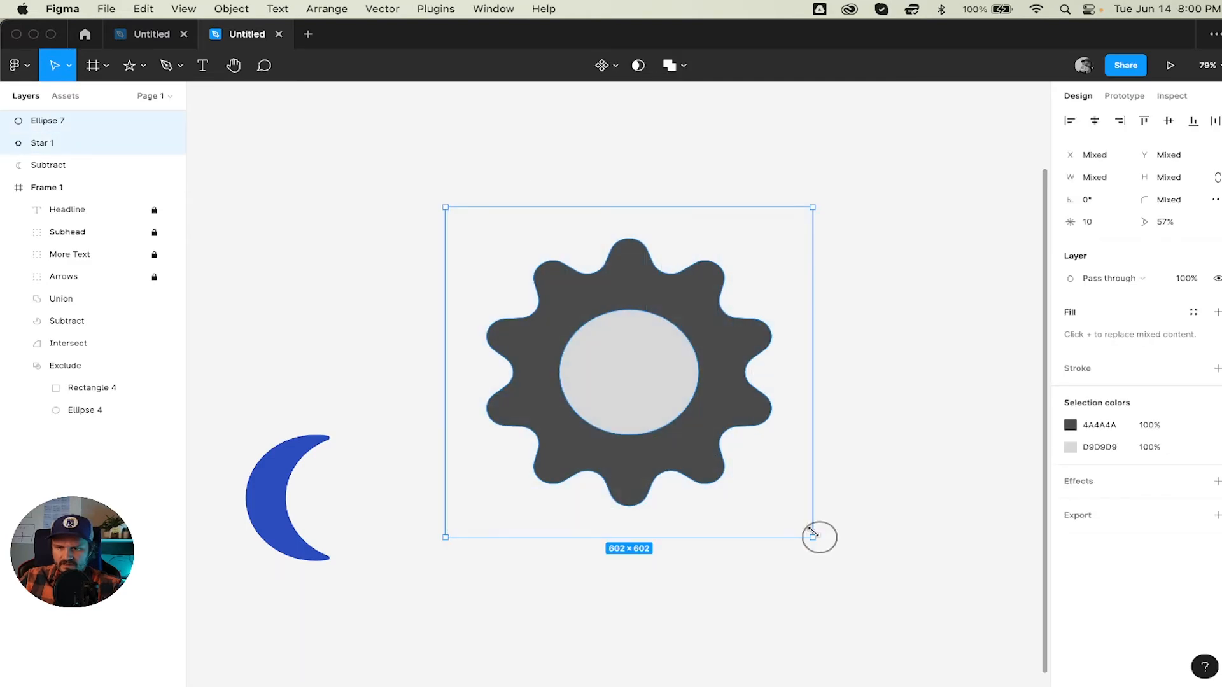
left_click(686, 66)
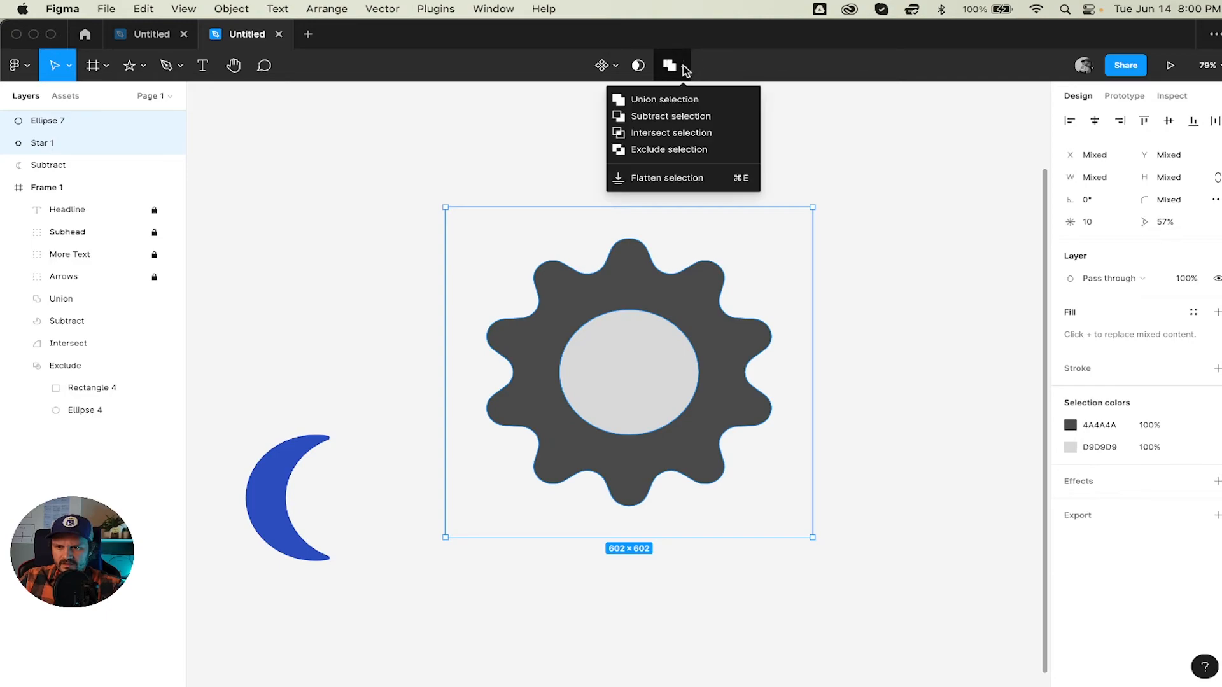
left_click(680, 117)
left_click(752, 133)
mouse_move(686, 293)
left_mouse_down()
mouse_move(515, 265)
mouse_move(331, 414)
mouse_move(422, 378)
mouse_move(425, 388)
mouse_move(316, 403)
mouse_move(399, 385)
mouse_move(344, 414)
mouse_move(374, 421)
mouse_move(744, 308)
mouse_move(707, 319)
mouse_move(668, 286)
left_mouse_up()
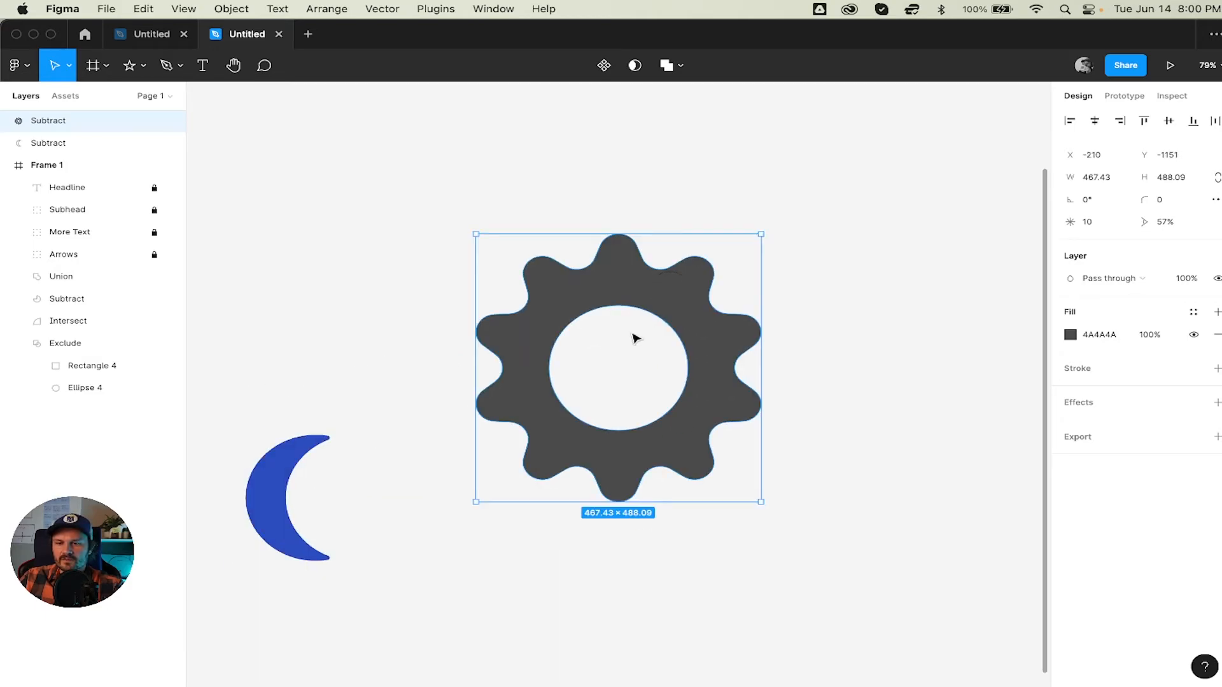
left_click(894, 249)
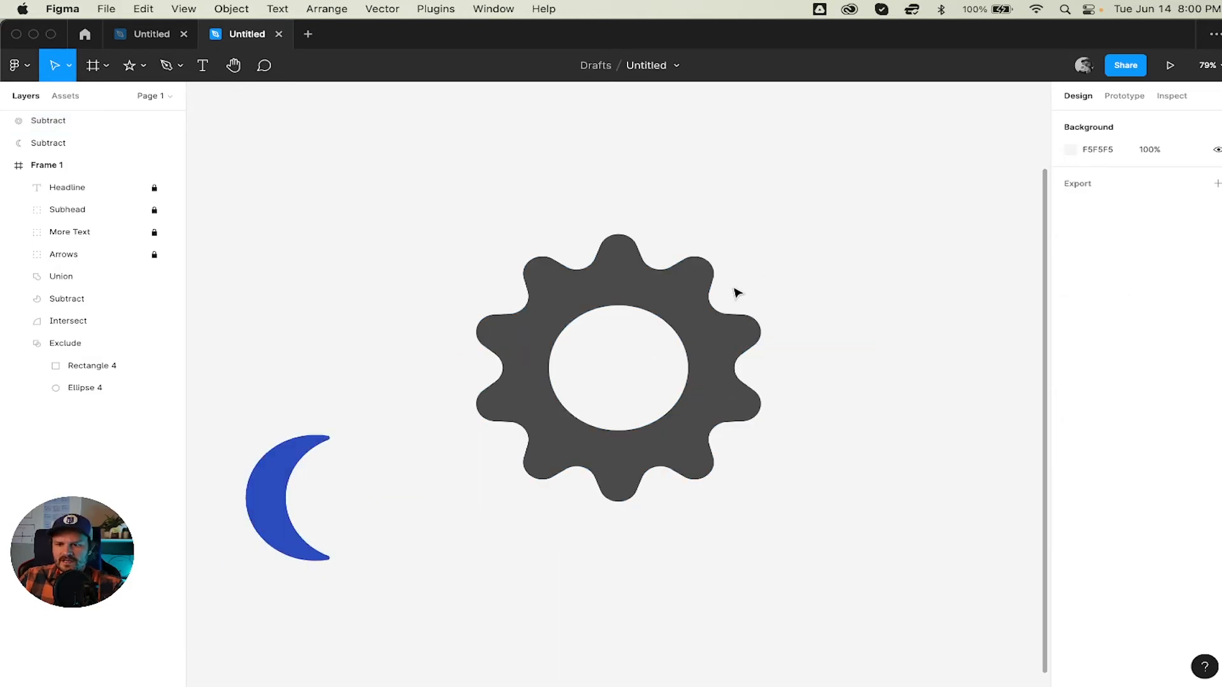
left_click(687, 283)
left_click(821, 266)
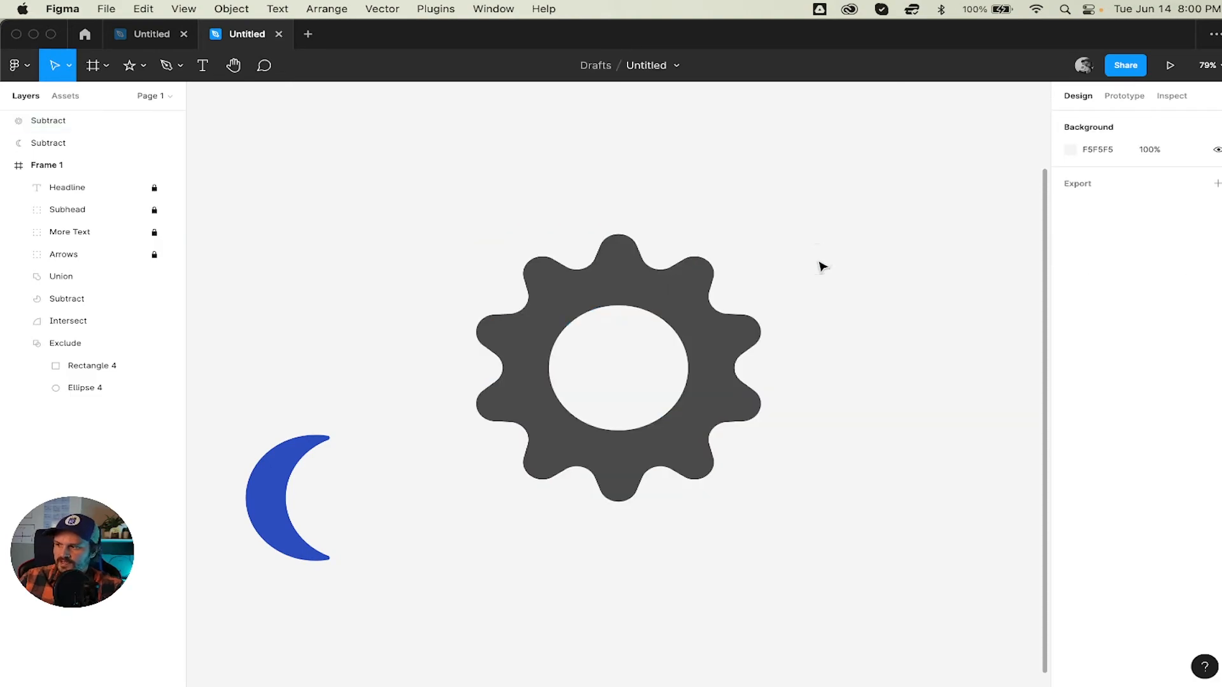
left_click(580, 289)
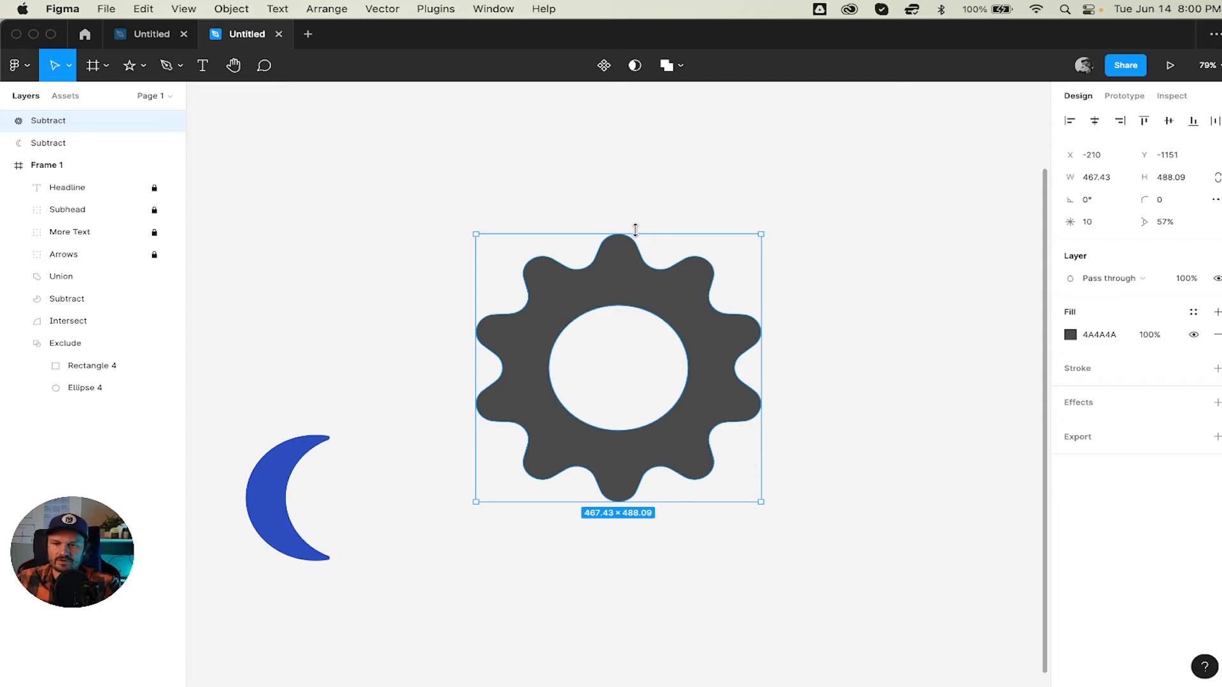
left_click(666, 179)
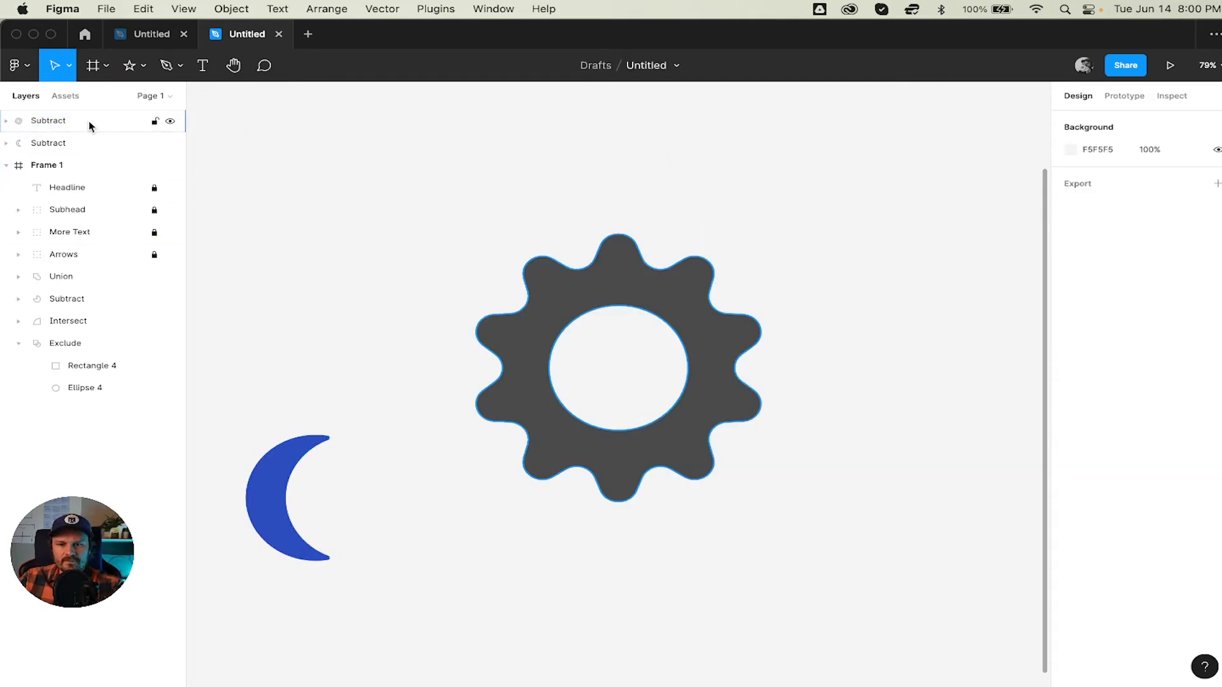
Inside the gear's subtract group, set the star's corner radius to 25 and try a 25% inner ratio, undoing the ratio change
left_click(6, 121)
left_click(64, 164)
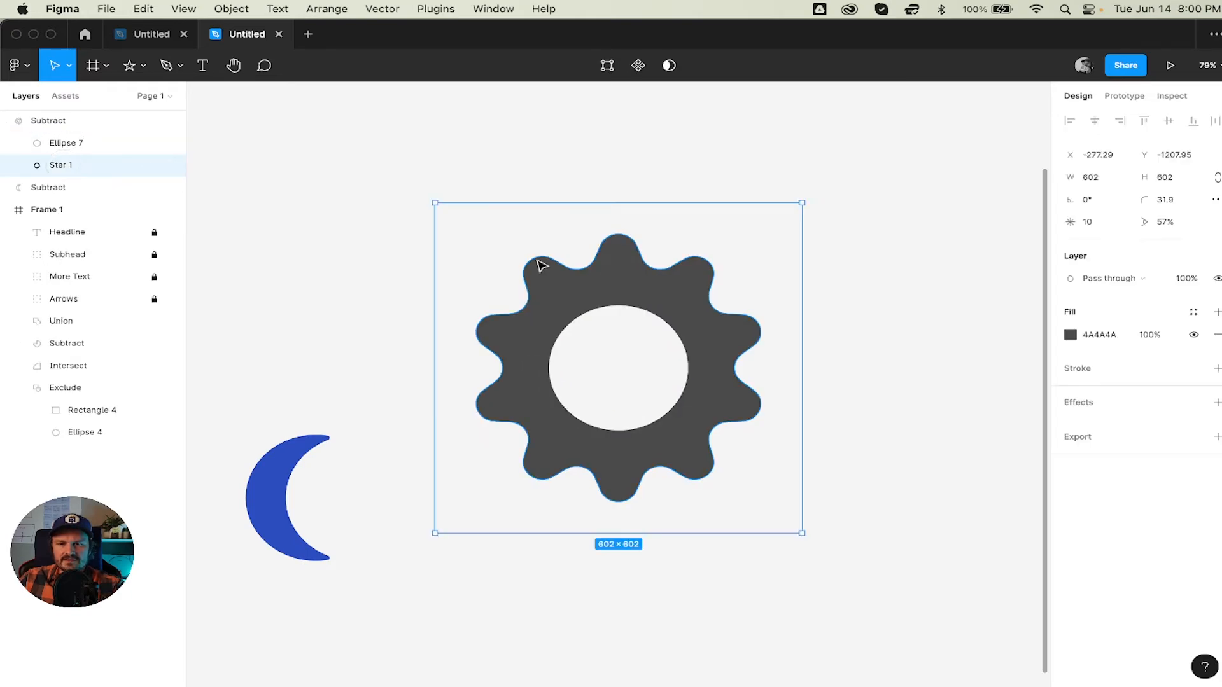
left_click_drag(621, 255, 617, 308)
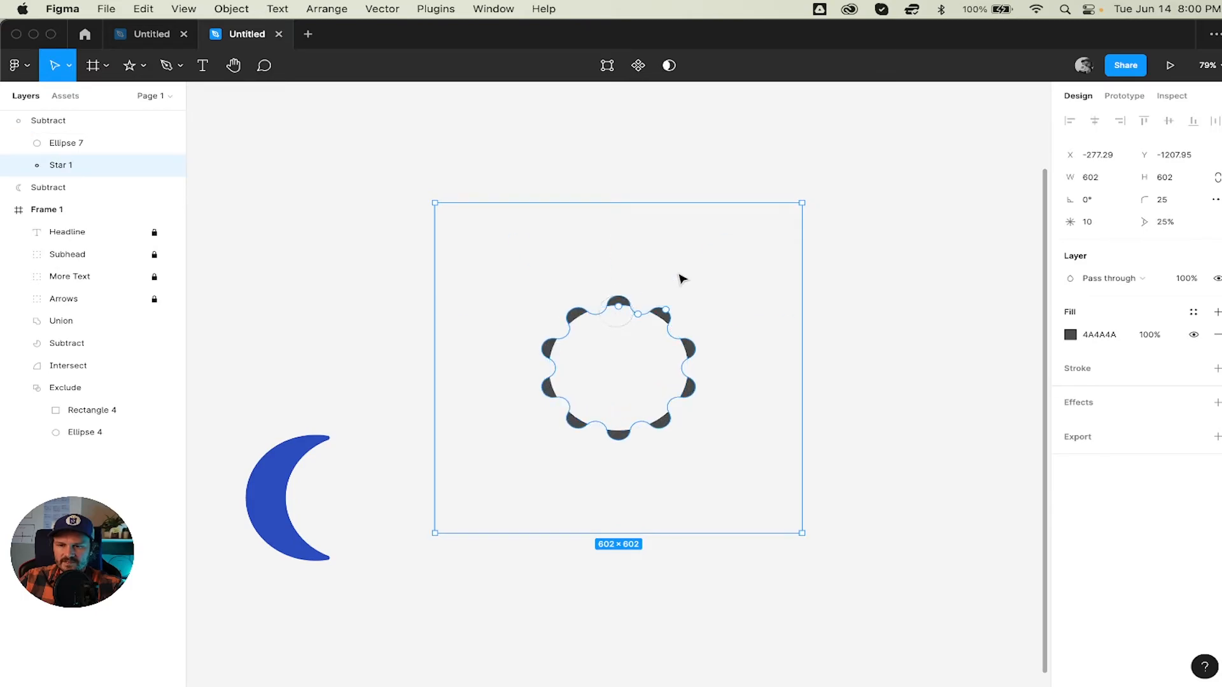
left_click(681, 278)
key("super+z")
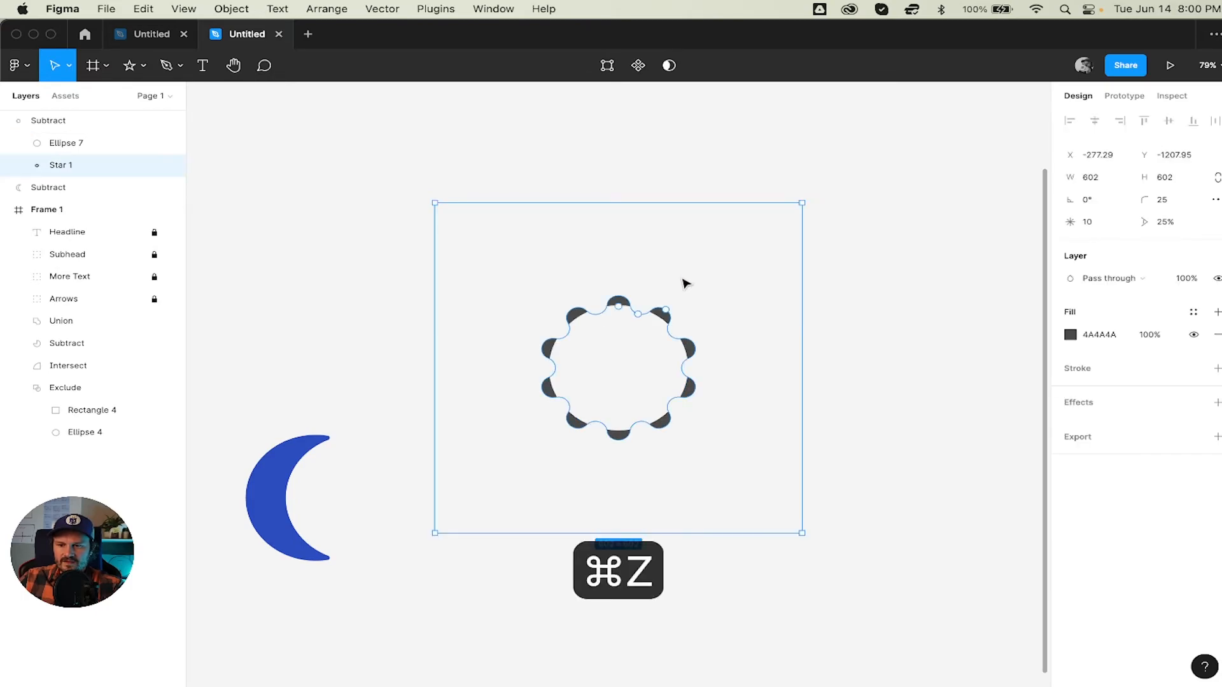
left_click(729, 278)
key("super+z")
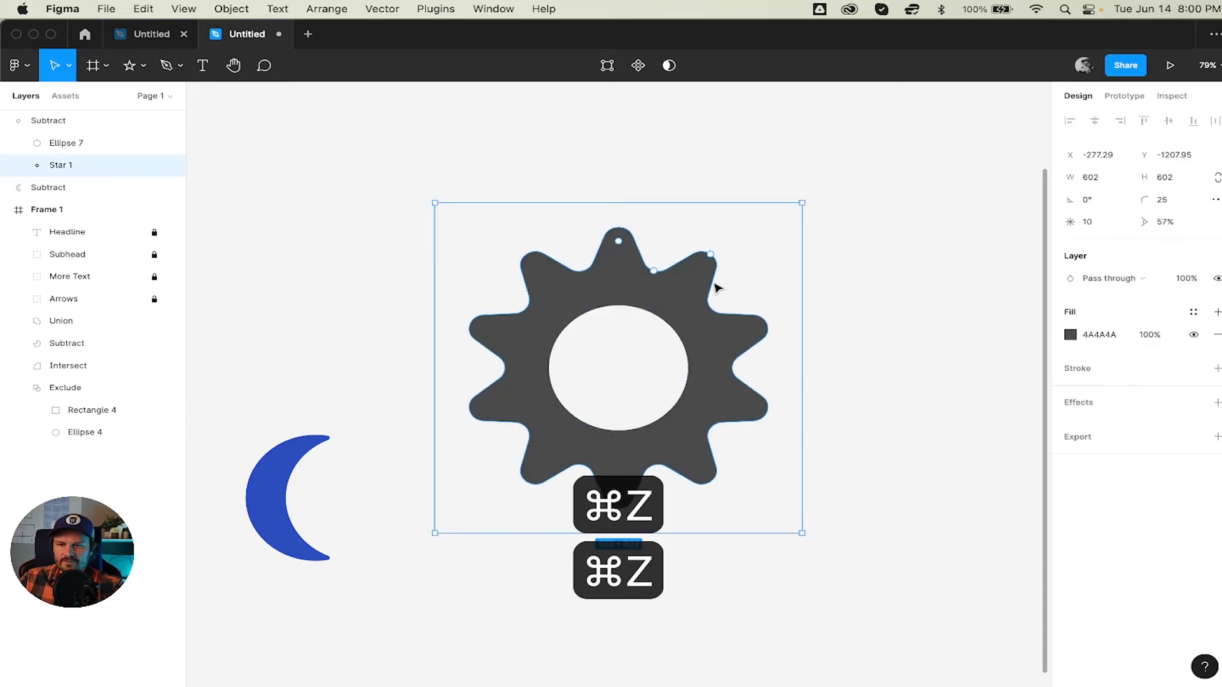
mouse_move(653, 273)
left_mouse_down()
mouse_move(638, 304)
mouse_move(690, 237)
mouse_move(662, 284)
mouse_move(686, 258)
mouse_move(670, 292)
mouse_move(652, 267)
left_mouse_up()
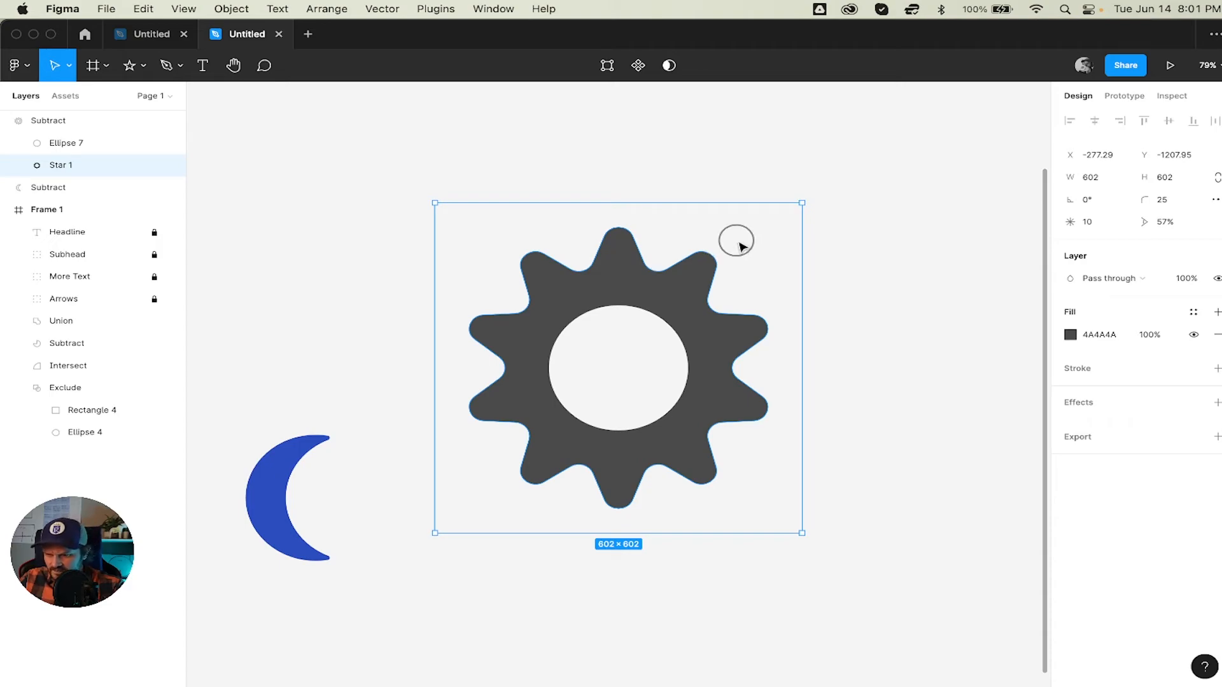
left_click(738, 246)
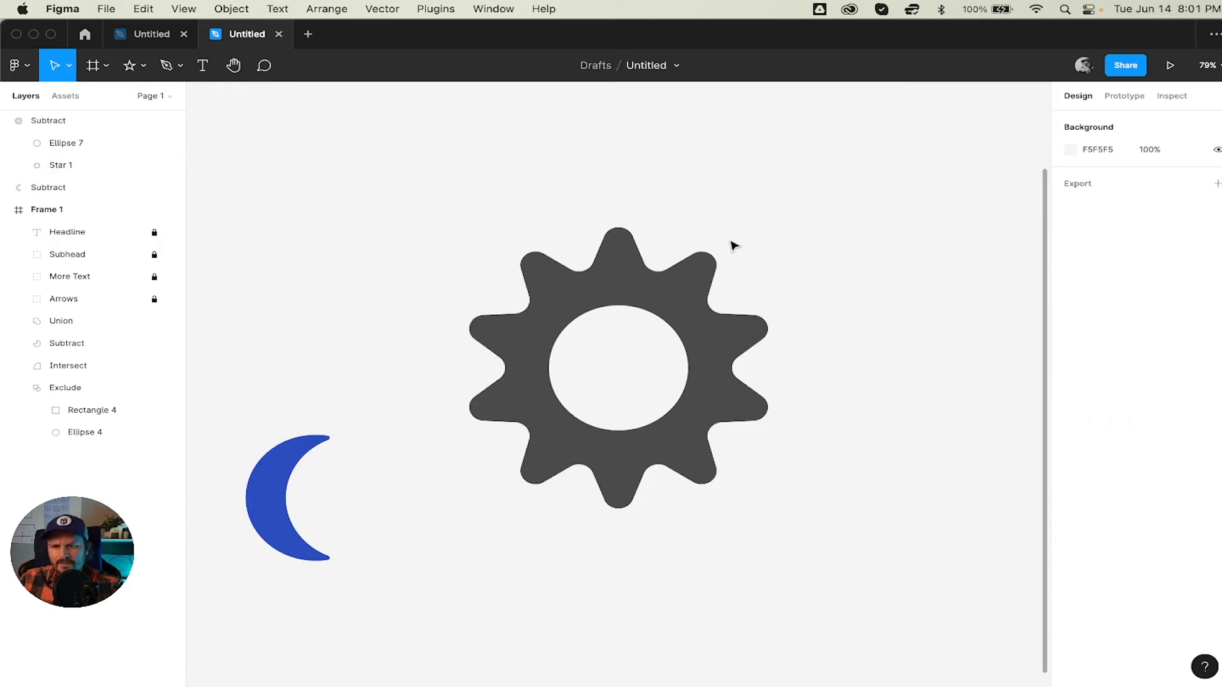
Reshape the star inside the gear's subtract group to an inner ratio of about 54% and a corner radius of about 30
left_click(622, 237)
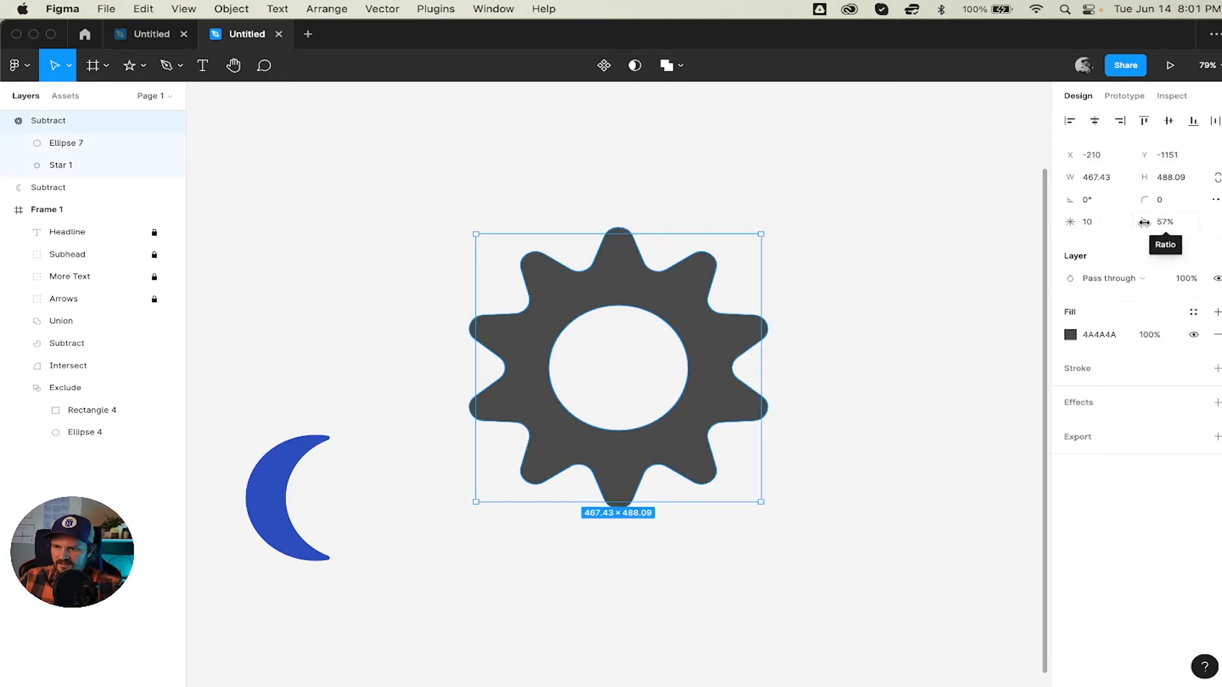
left_click(683, 279)
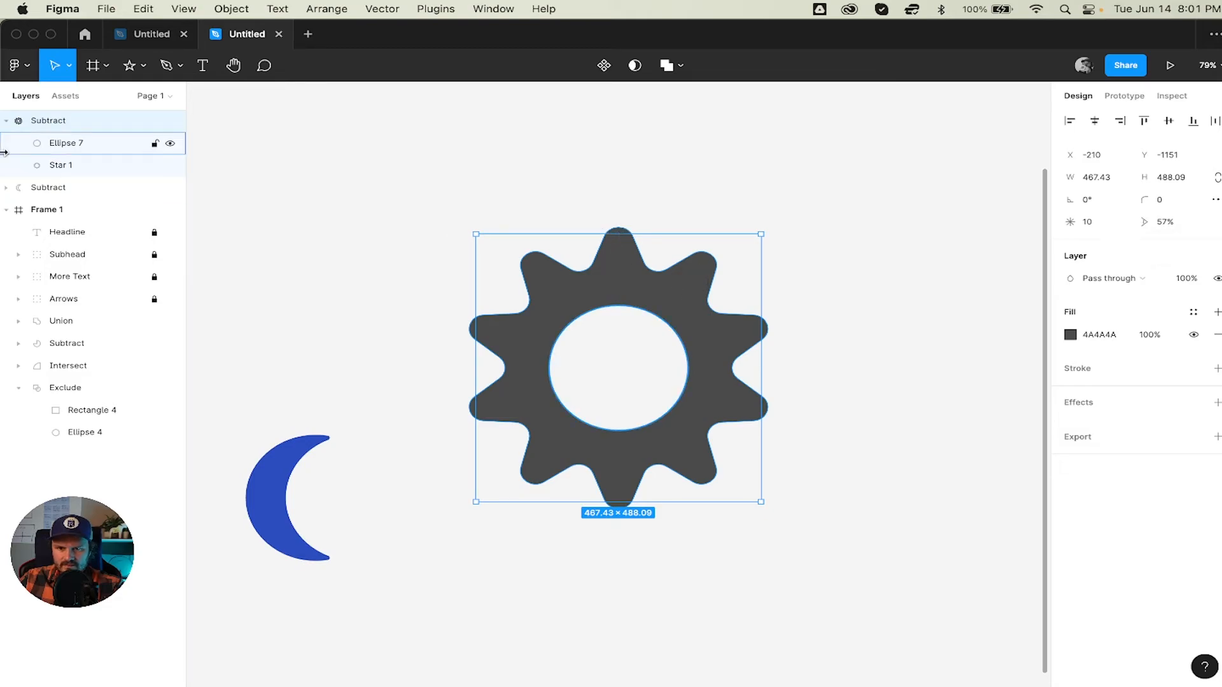
left_click(70, 166)
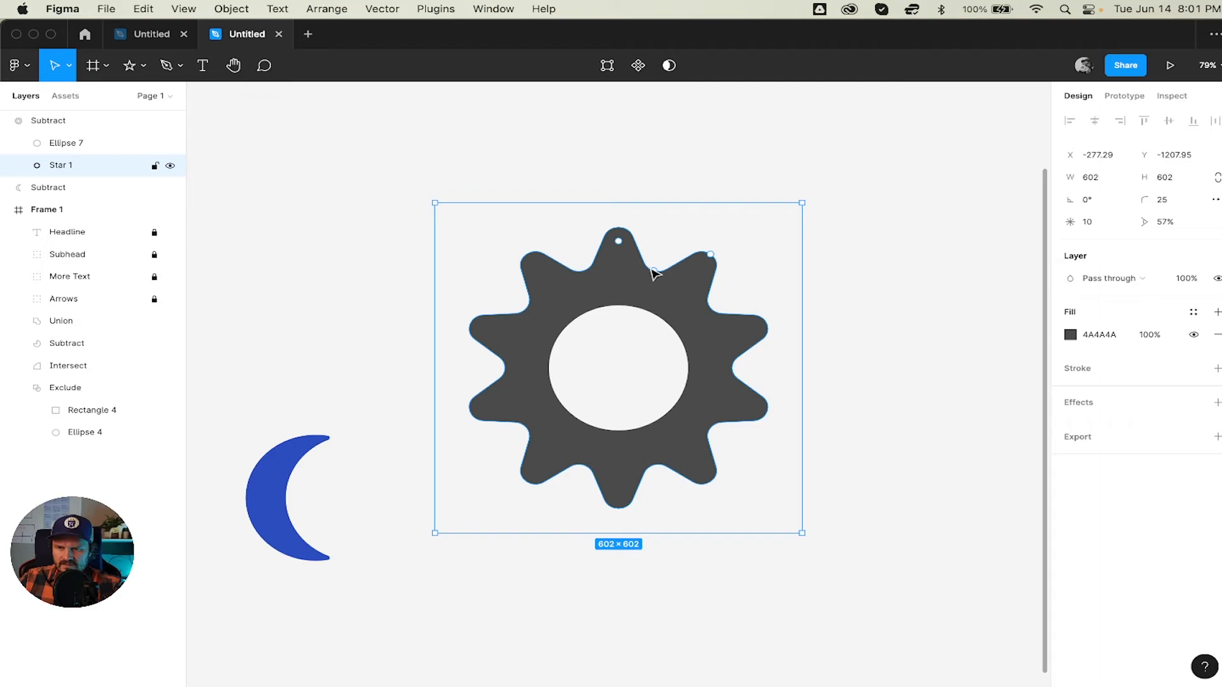
left_click_drag(654, 270, 636, 252)
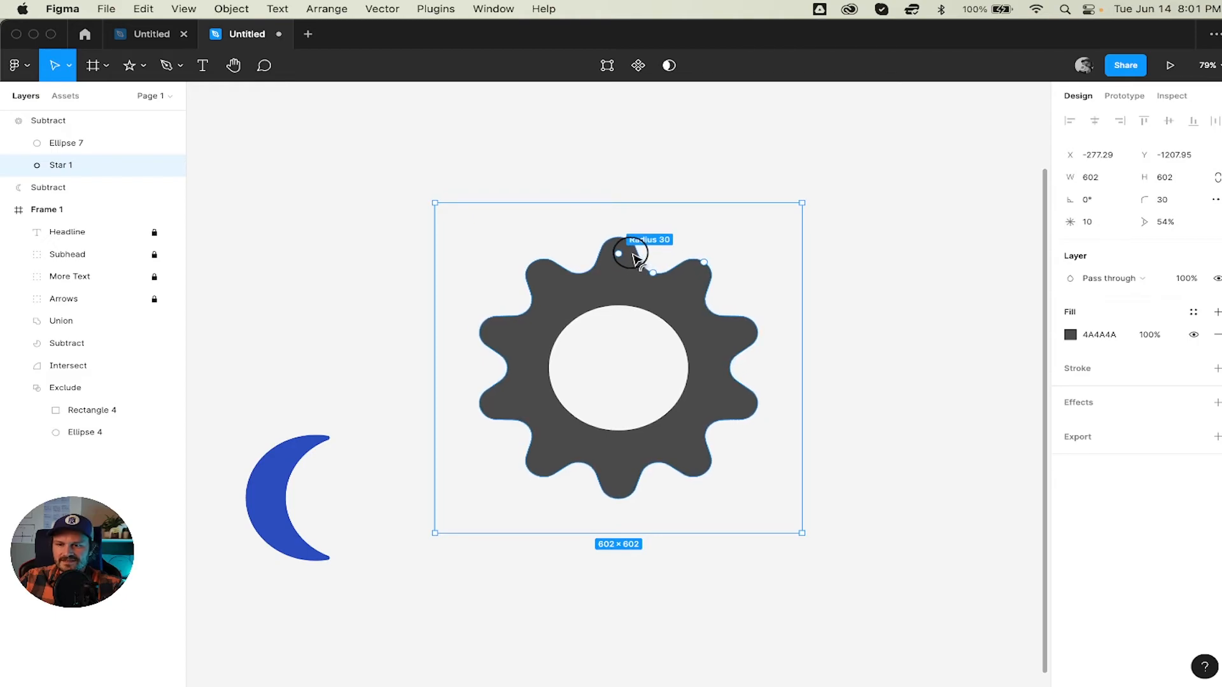
Add a circle centered over the gear, scale it to about 422 × 422, and select it together with the gear
left_click(761, 244)
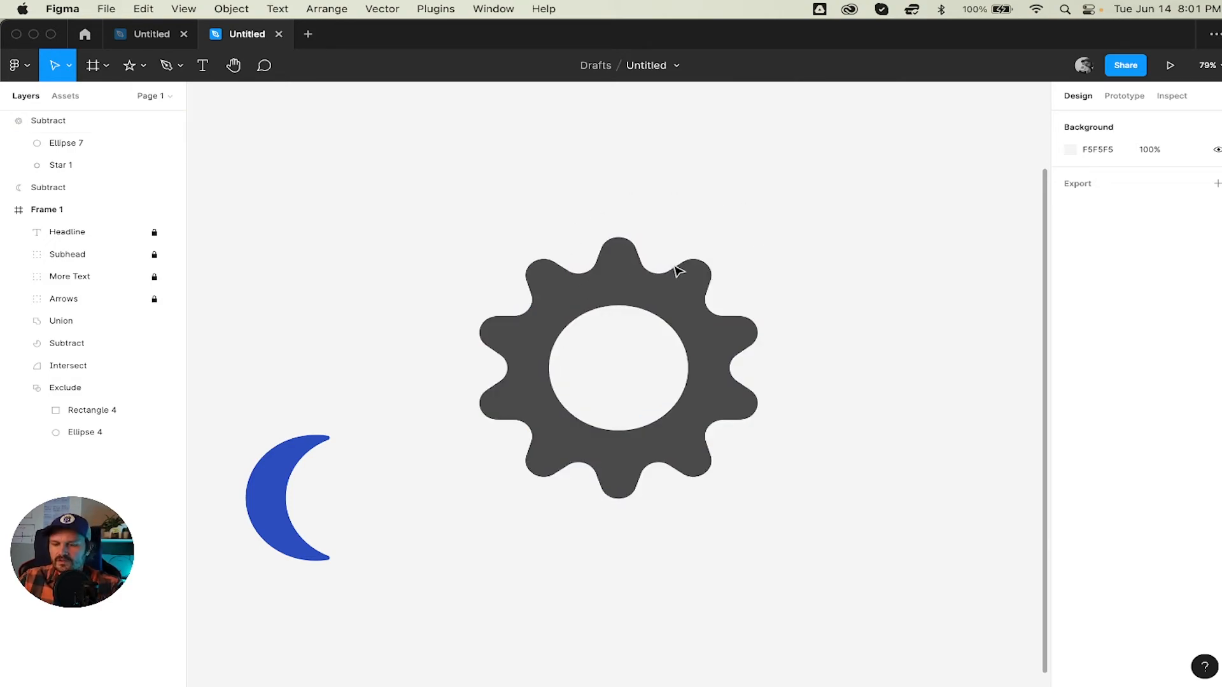
key("o")
left_click(751, 195)
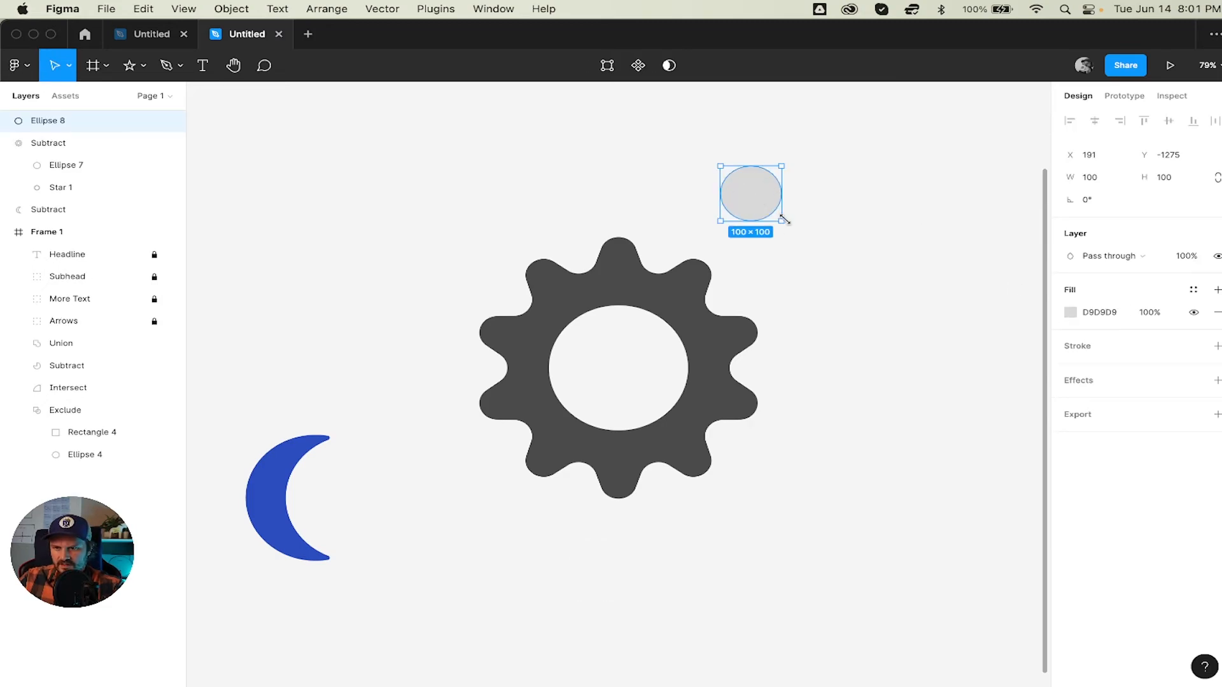
left_click_drag(782, 219, 864, 305)
left_click_drag(834, 199, 698, 368)
mouse_move(741, 479)
left_mouse_down()
mouse_move(768, 501)
mouse_move(744, 482)
left_mouse_up()
left_click_drag(850, 581, 439, 165)
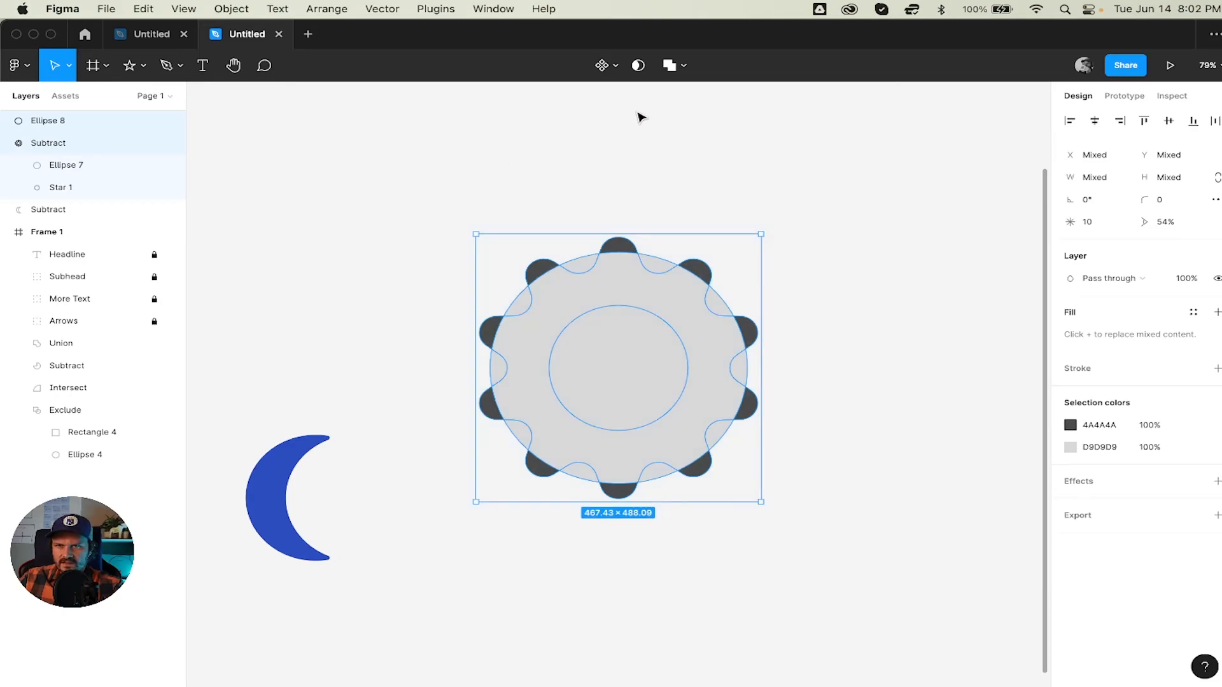
Try intersecting the circle with the gear, and undo the intersection
left_click(682, 64)
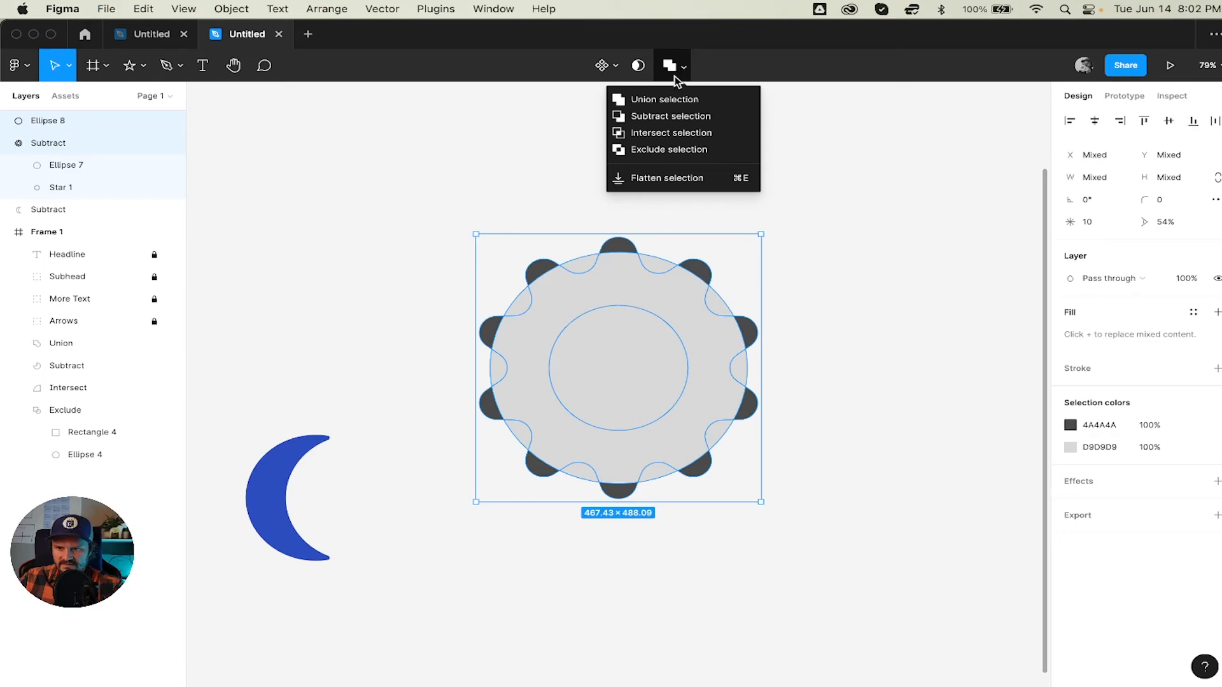
left_click(658, 134)
left_click(662, 140)
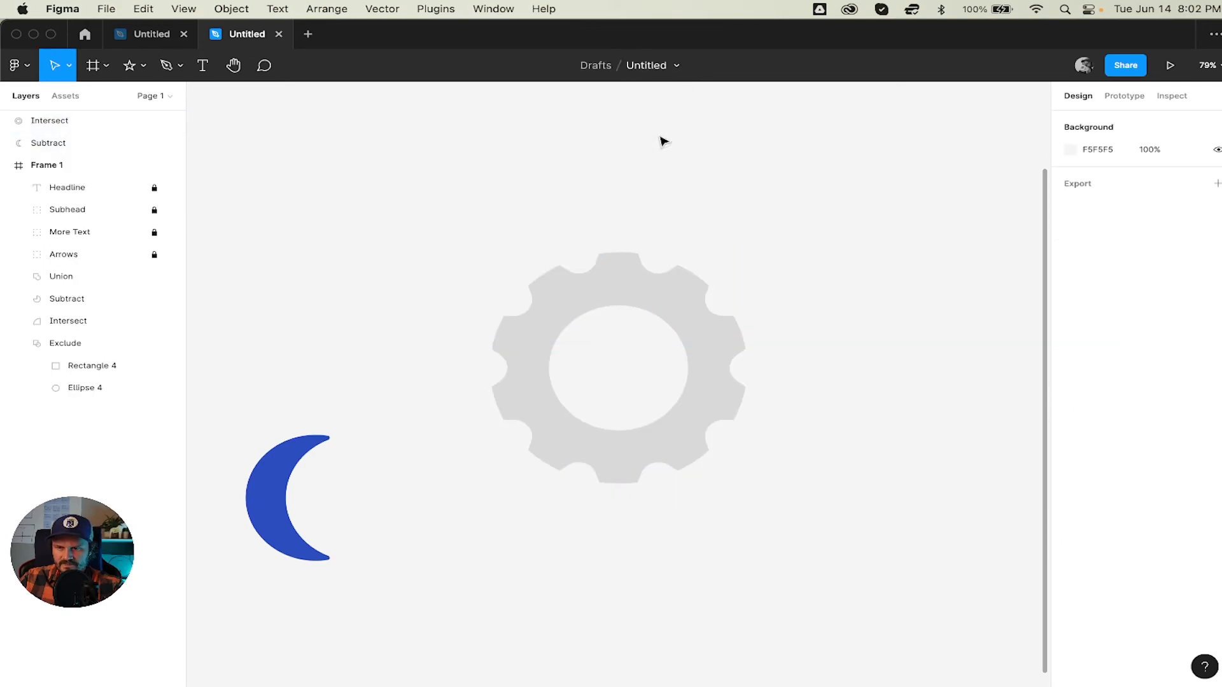
key("super+z")
key("super+z")
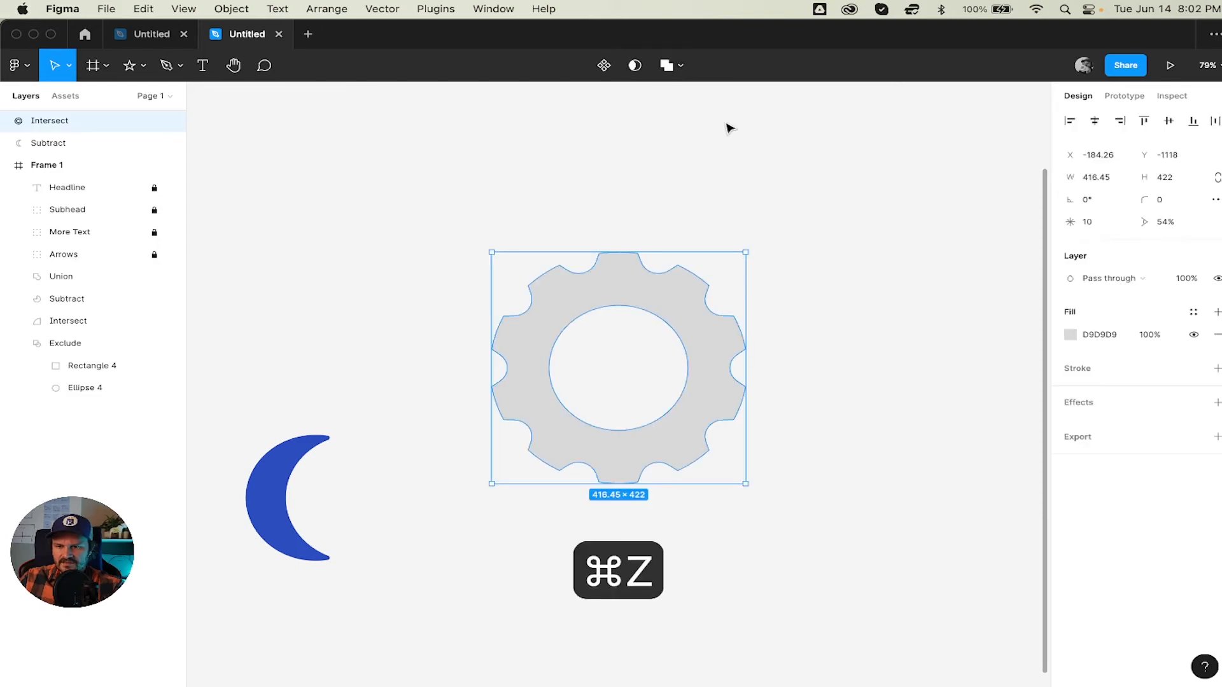
Separate the circle from the gear, scale the circle to about 398 × 398, and move the gear to about X -299, Y -1167
left_click(742, 178)
left_click_drag(701, 322, 973, 349)
left_click_drag(984, 253, 977, 259)
left_click(954, 196)
left_click_drag(647, 281, 586, 278)
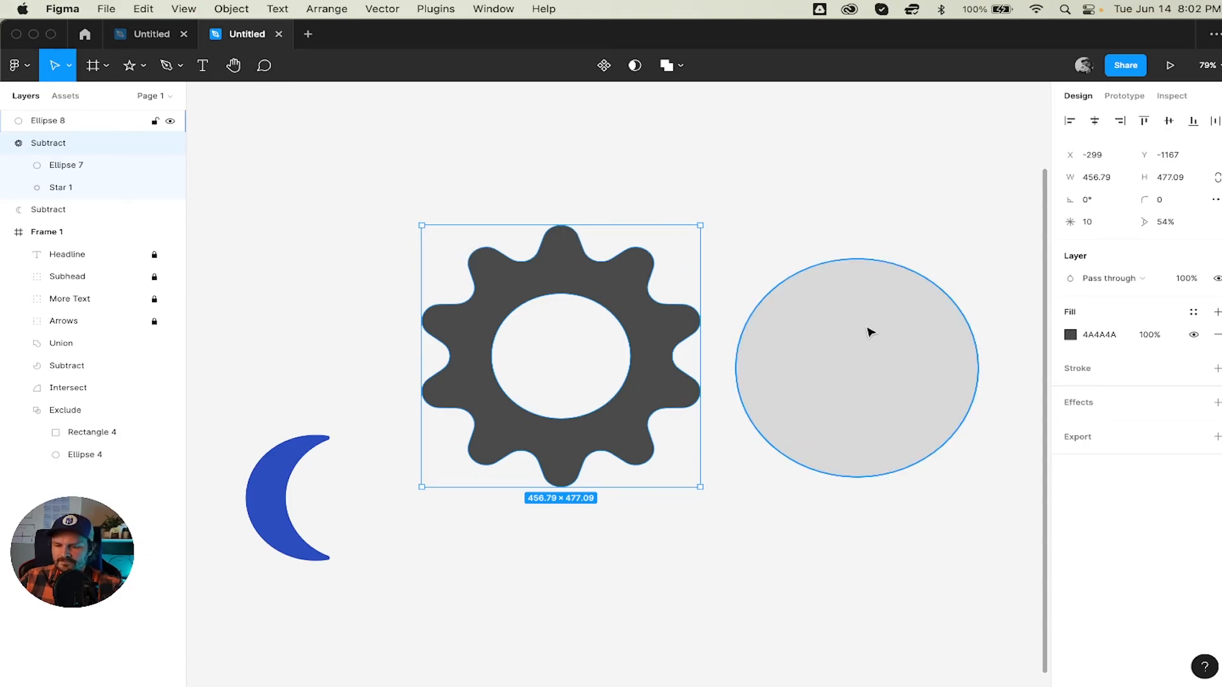
Move the circle back over the gear and align both on their horizontal and vertical centers
left_click(890, 327)
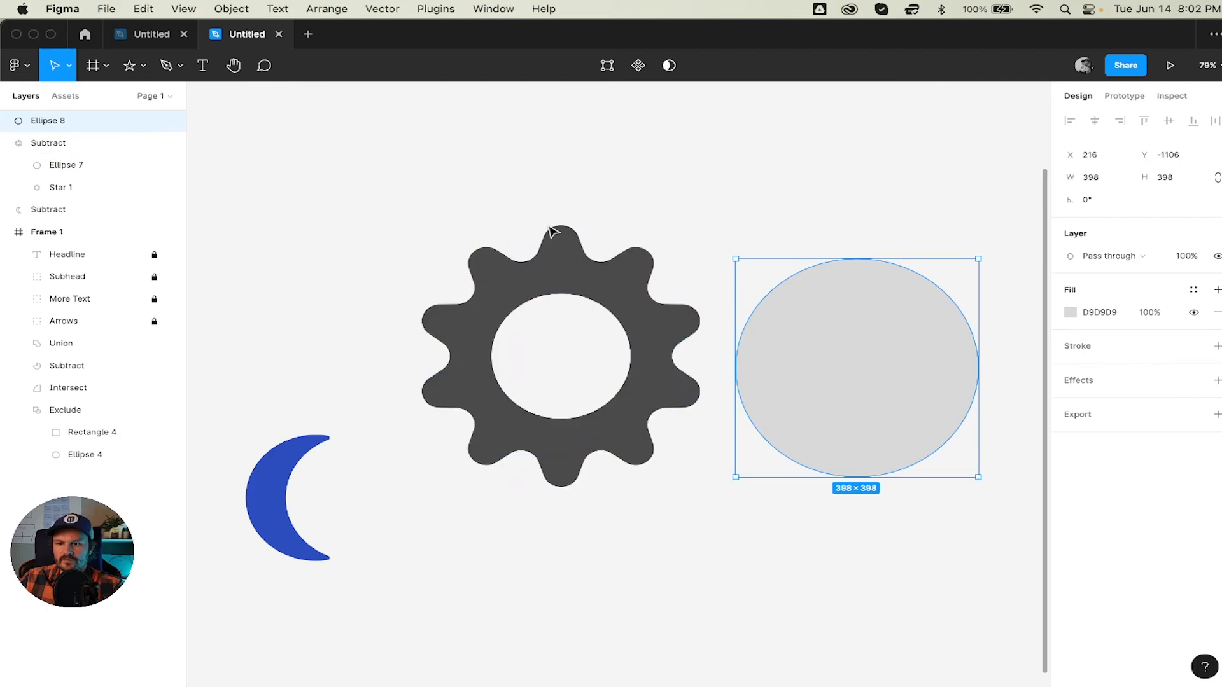
left_click_drag(841, 312, 592, 314)
left_click_drag(760, 221, 589, 415)
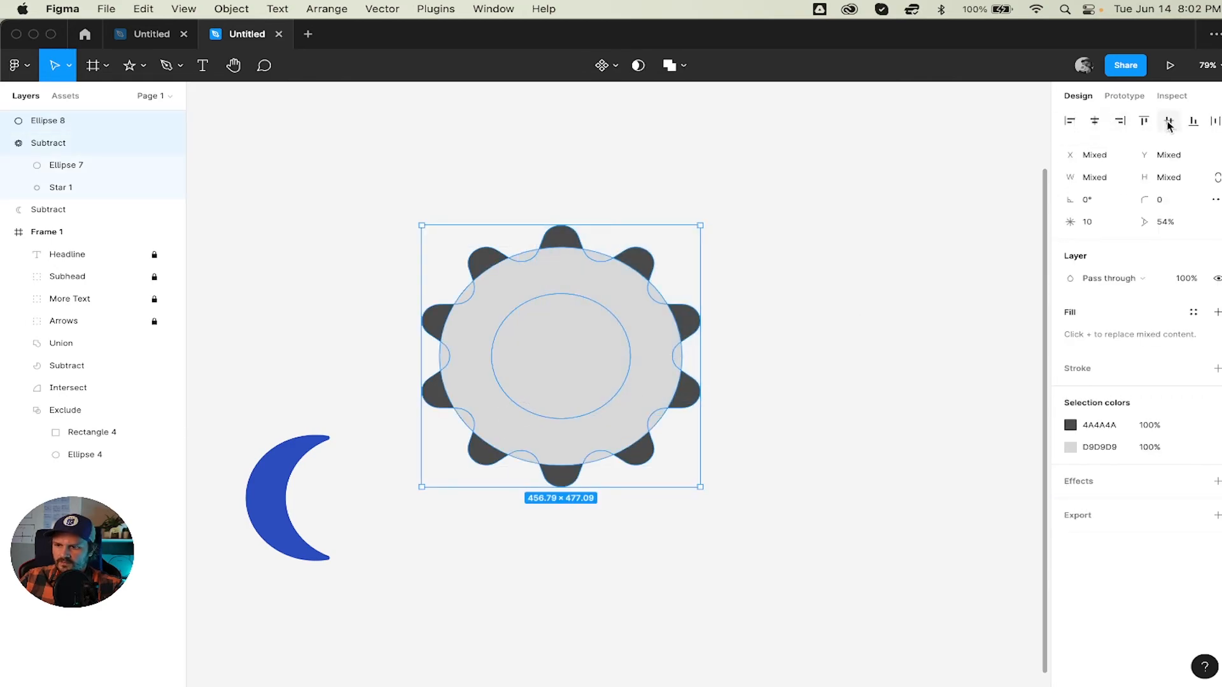
left_click(817, 207)
Change the circle's fill to the document's coral color FF7B7B
left_click(548, 307)
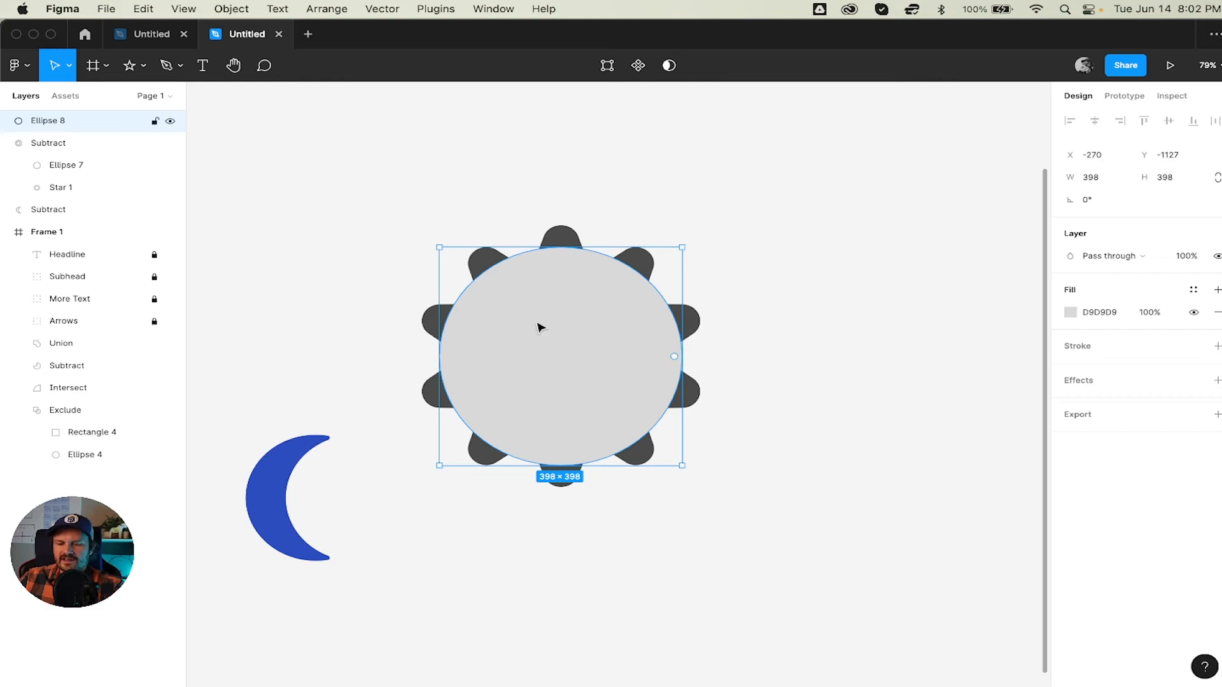
left_click(1066, 312)
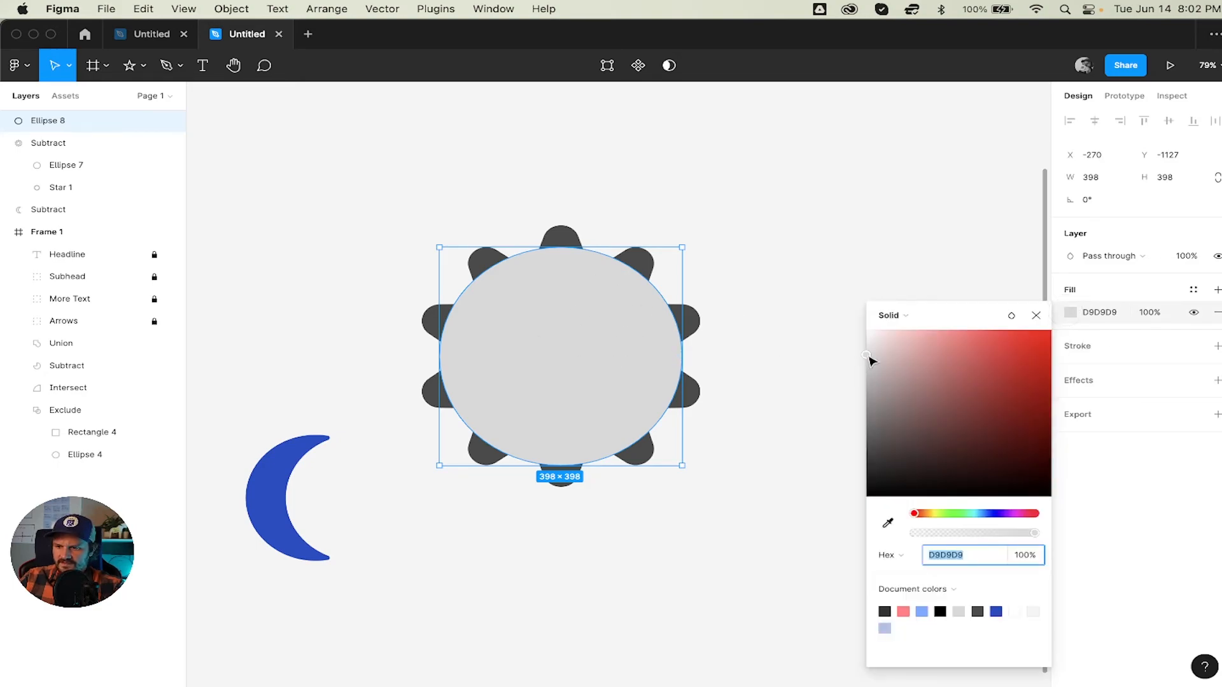
left_click(962, 331)
left_click(1036, 315)
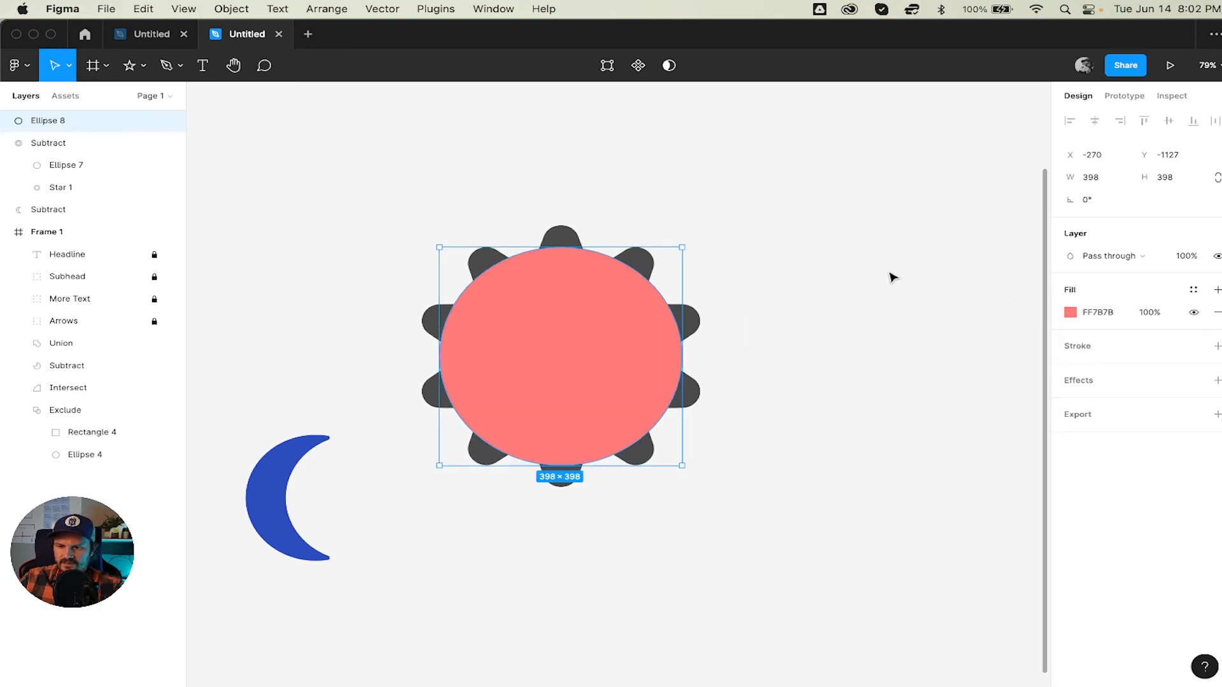
Scale the coral circle from its center to about 442 × 442, and select it together with the gear
left_click_drag(831, 281, 540, 306)
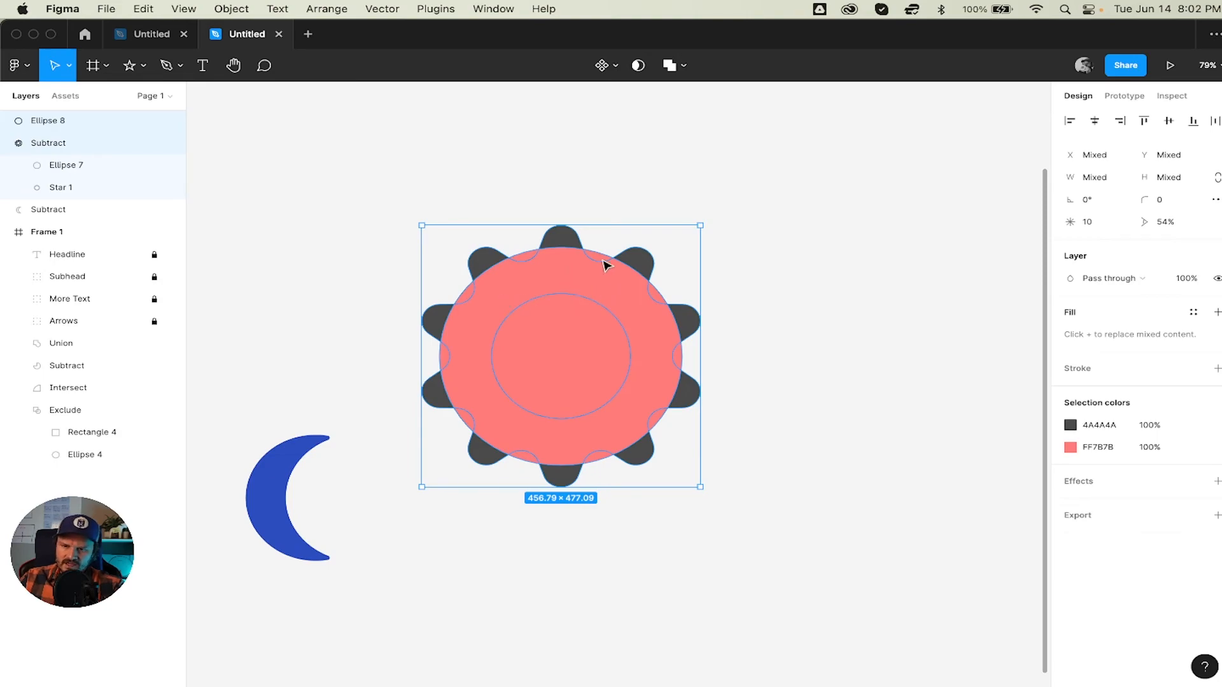
left_click_drag(853, 169, 509, 515)
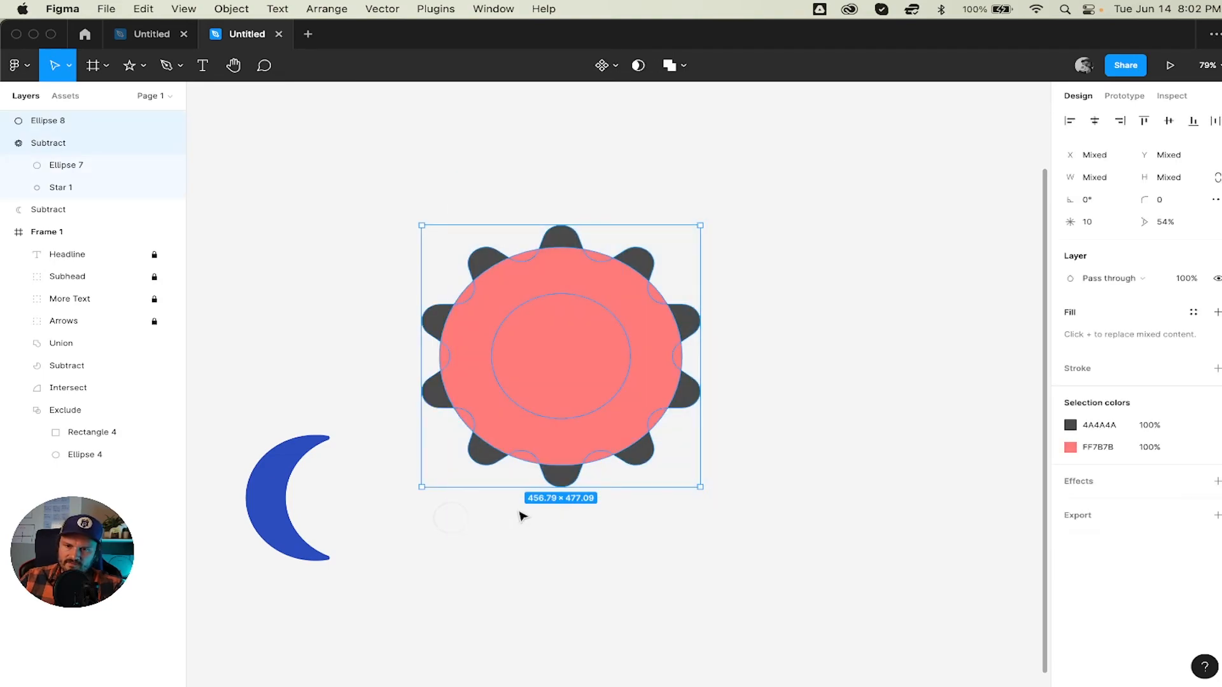
left_click(622, 321)
left_click_drag(690, 245, 693, 242)
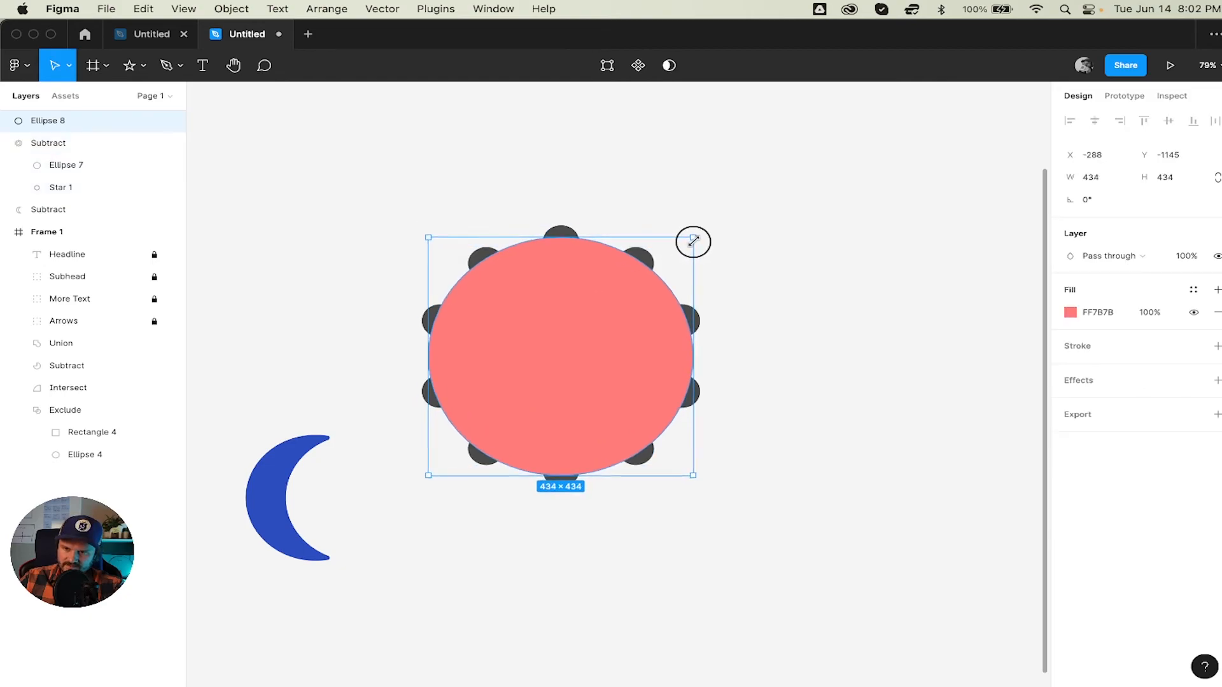
left_click_drag(802, 251, 523, 487)
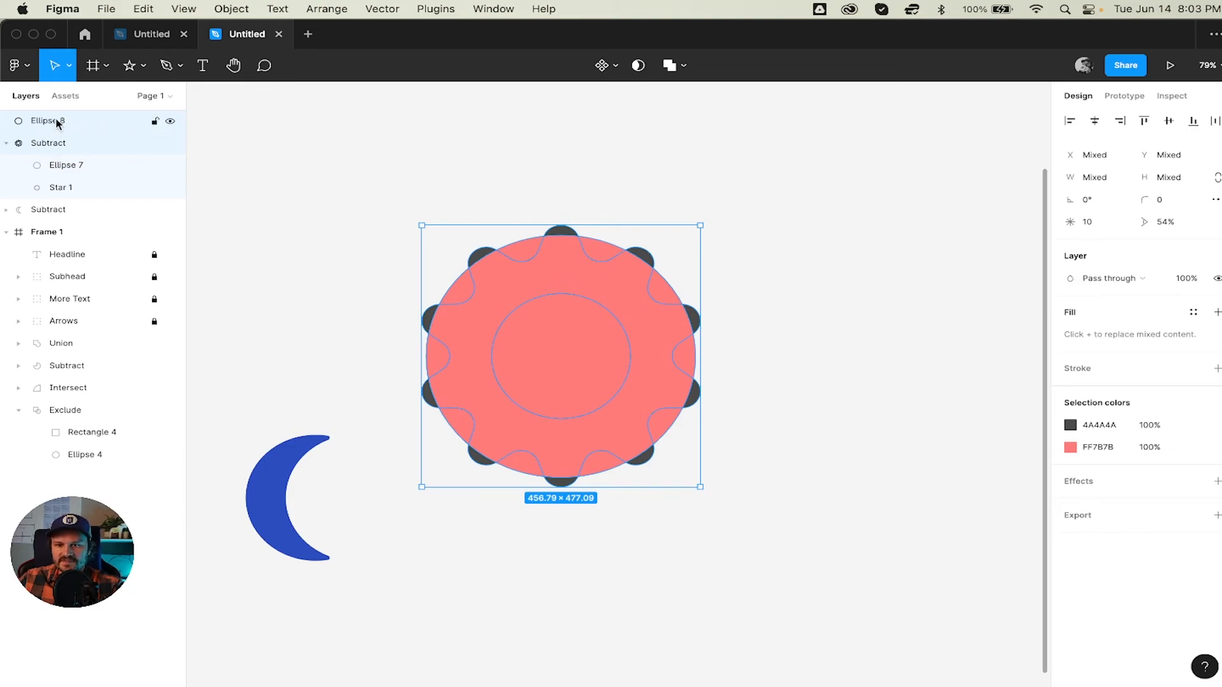
Collapse the gear's subtract group, try a union of the circle and gear, and undo the union
left_click(7, 143)
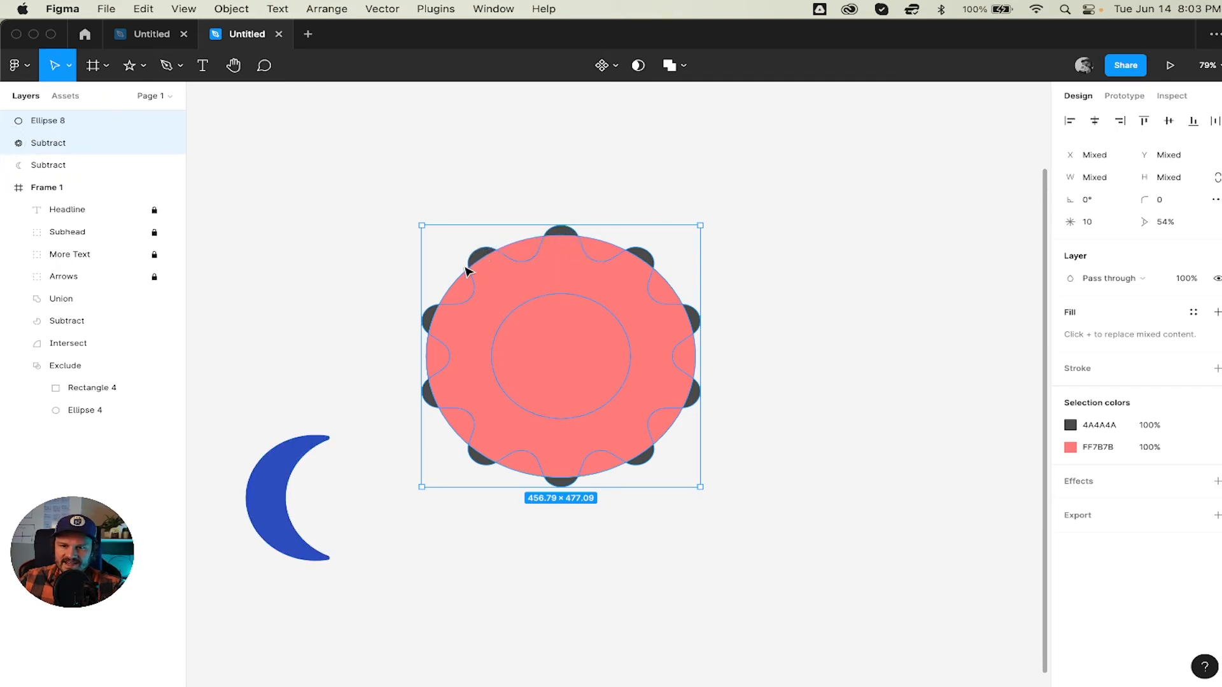
left_click(684, 66)
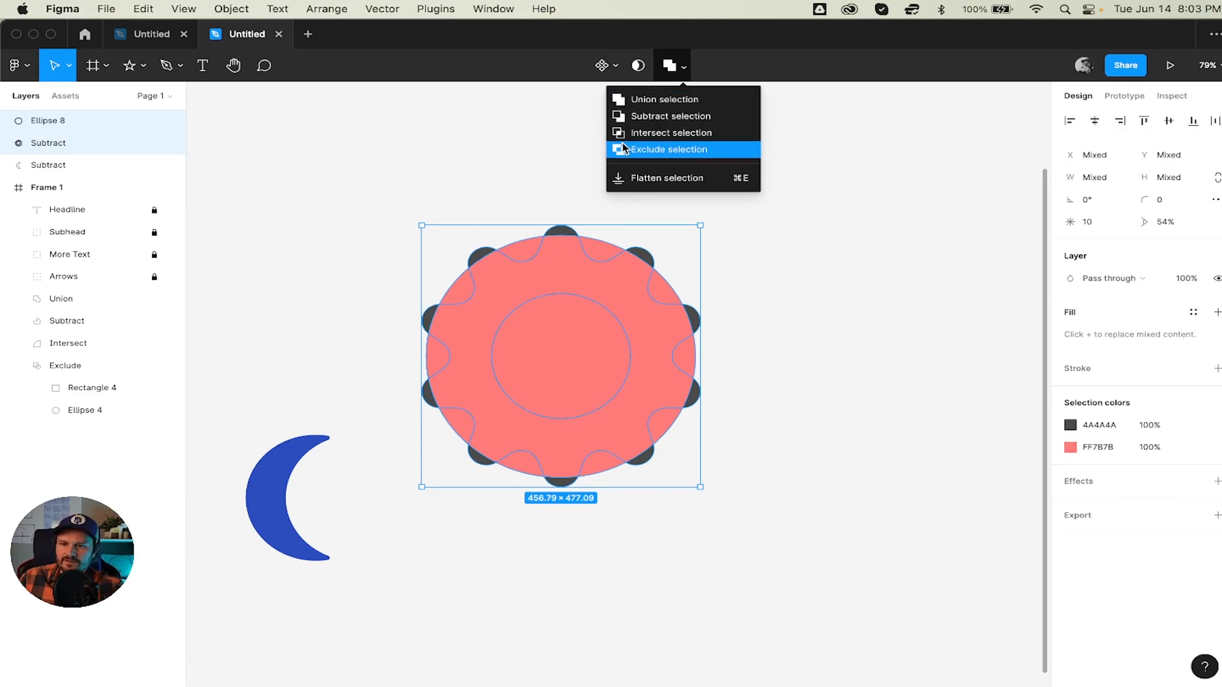
left_click(670, 105)
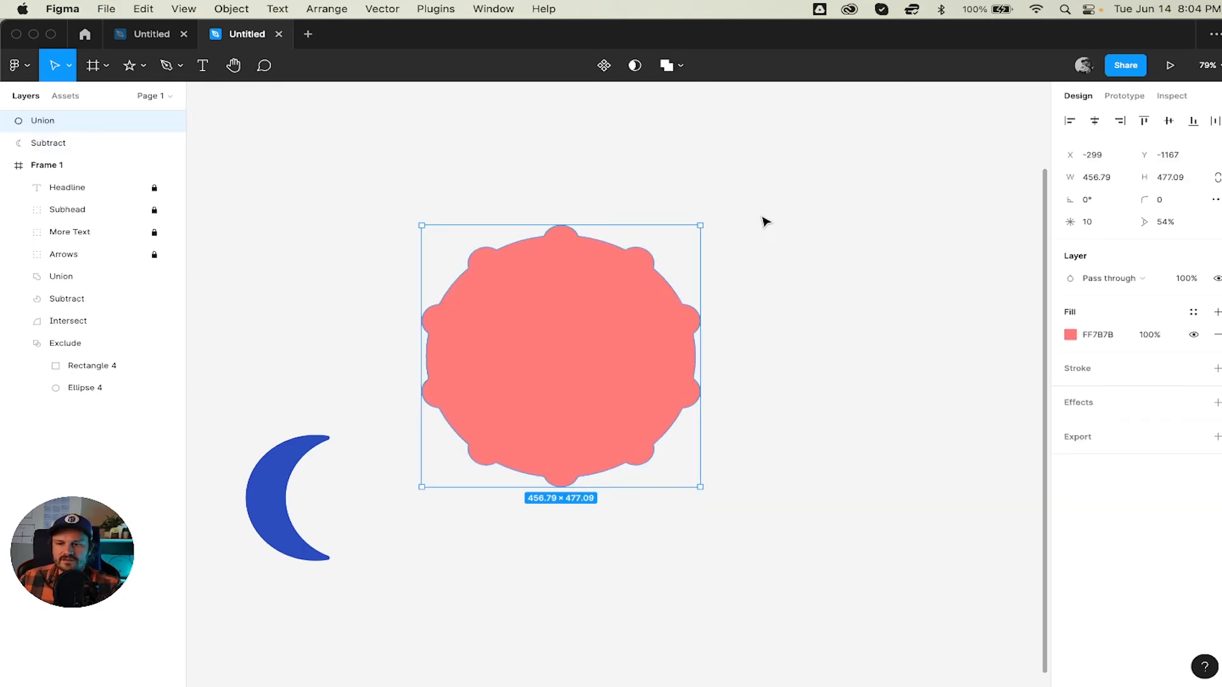
key("super+z")
Try the exclude operation on the circle and gear, and undo it
left_click(690, 67)
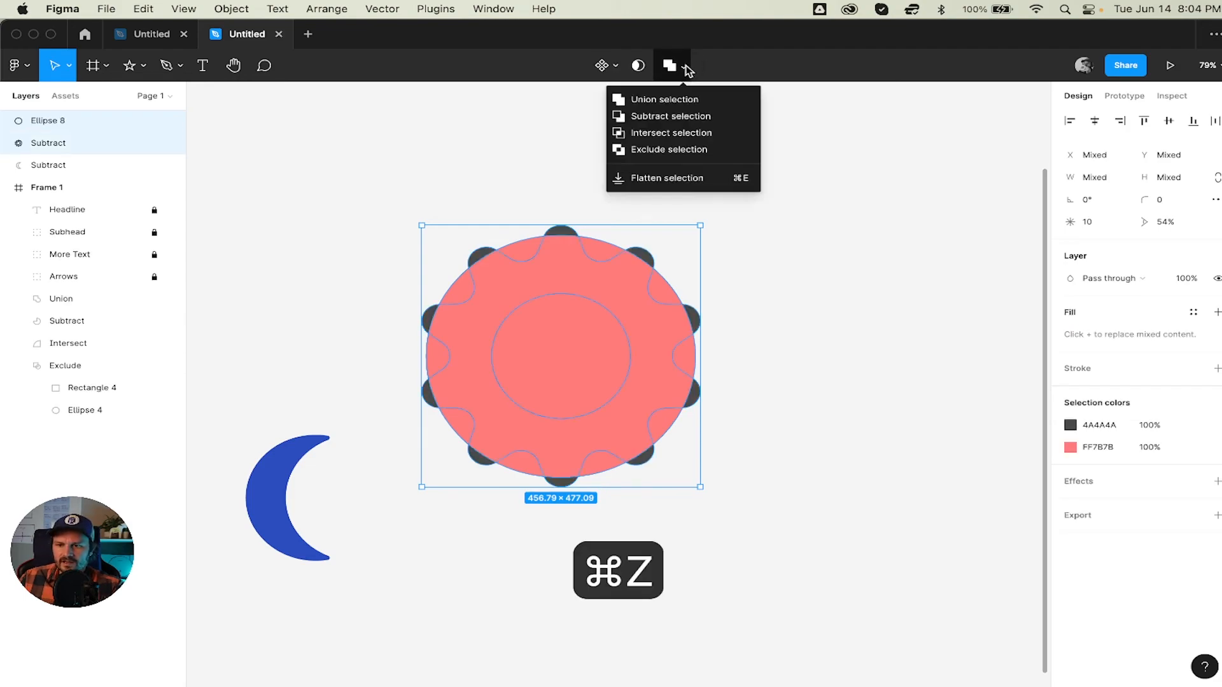
left_click(687, 149)
left_click(692, 159)
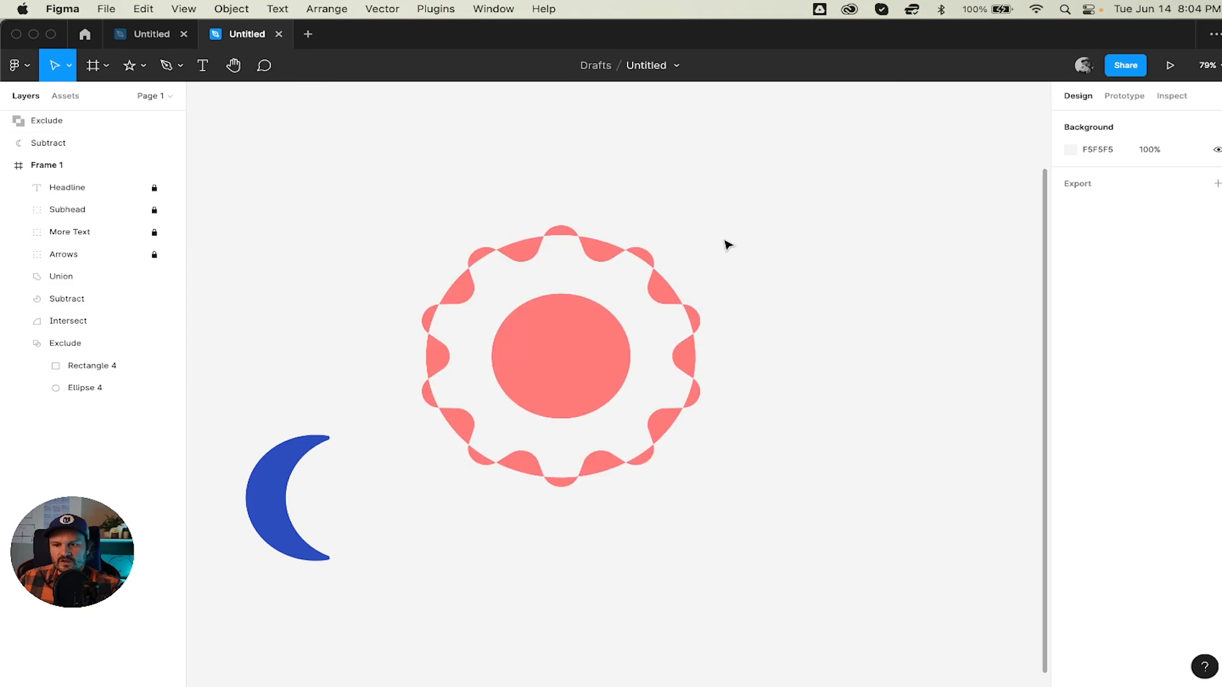
key("super+z")
key("super+z")
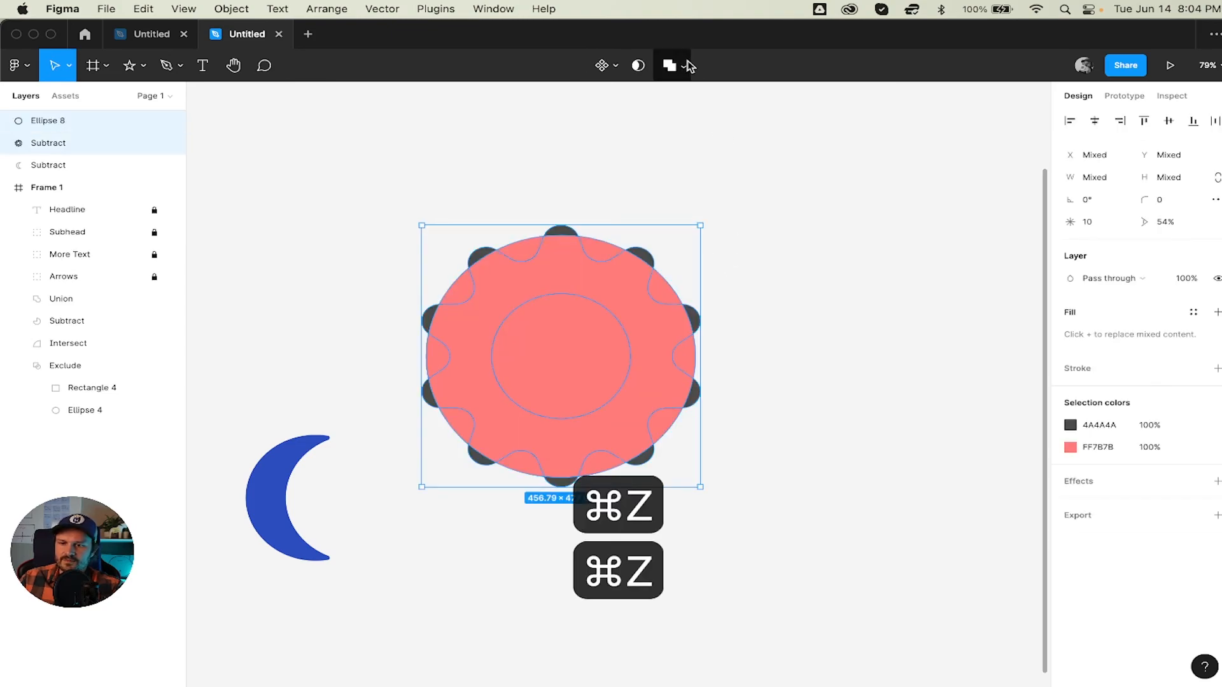
Try subtracting the coral circle from the gear, compare before and after, and leave the subtraction undone
left_click(687, 65)
left_click(694, 117)
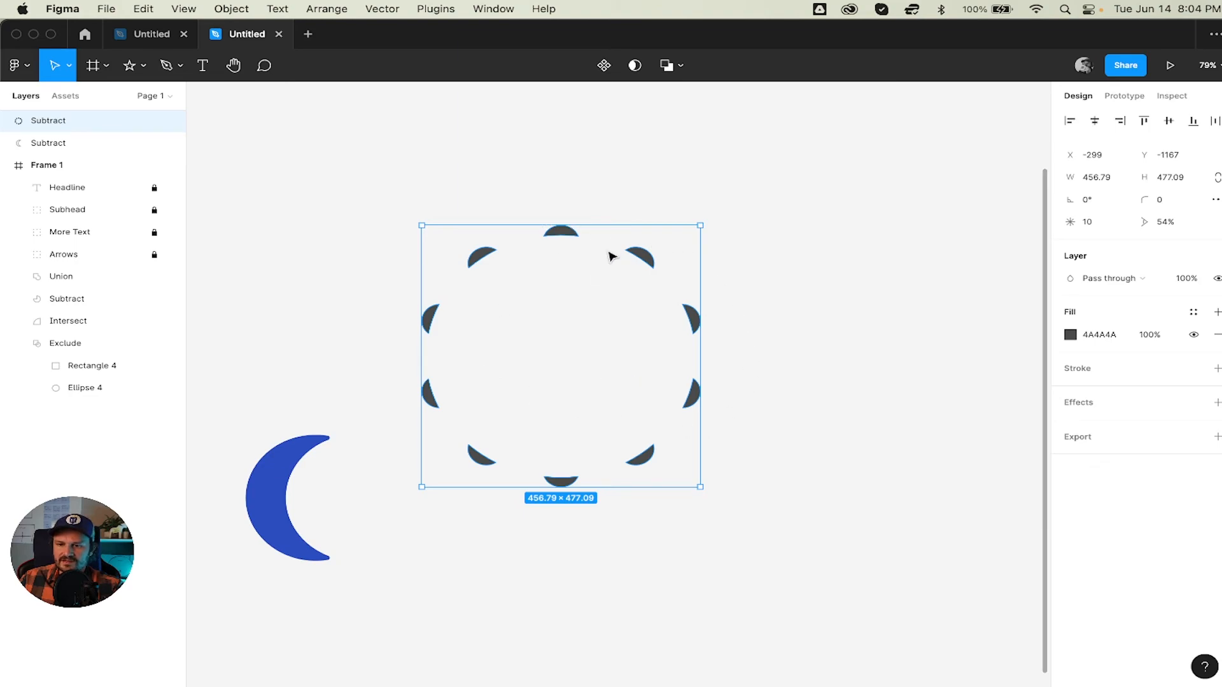
key("super+z")
key("super+shift+z")
key("super+z")
key("super+shift+z")
key("super+z")
Intersect the coral circle with the gear to trim the rounded teeth into flatter, arc-shaped tips
left_click(685, 67)
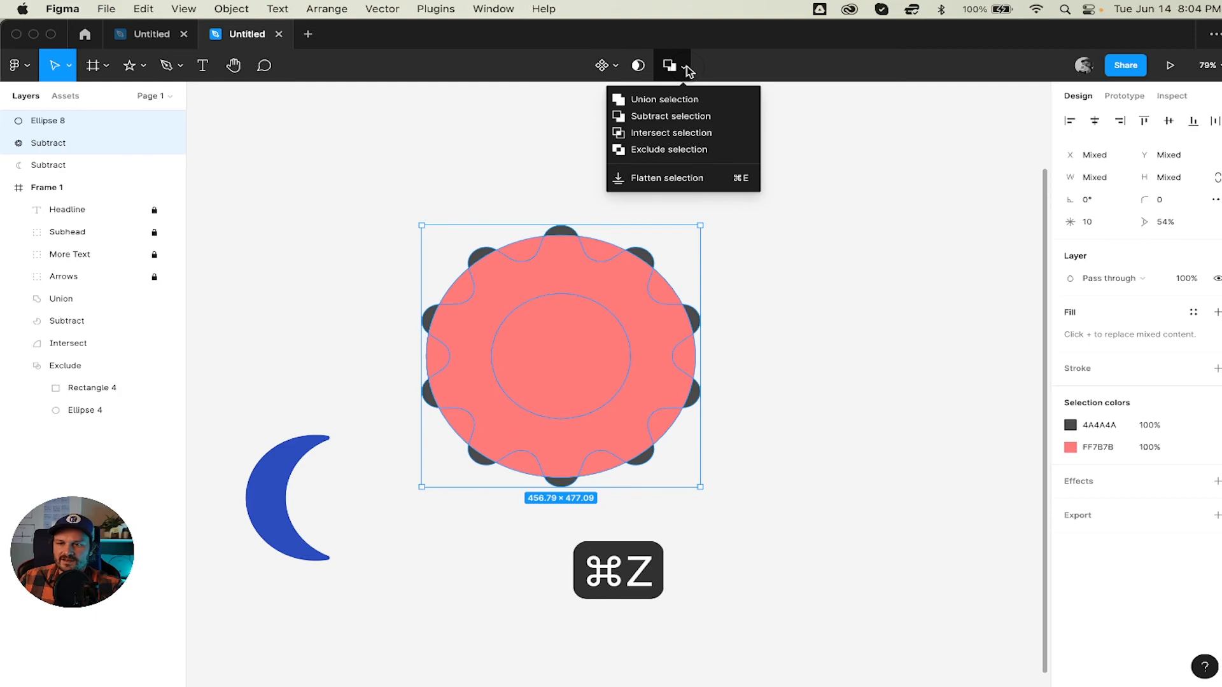
left_click(649, 133)
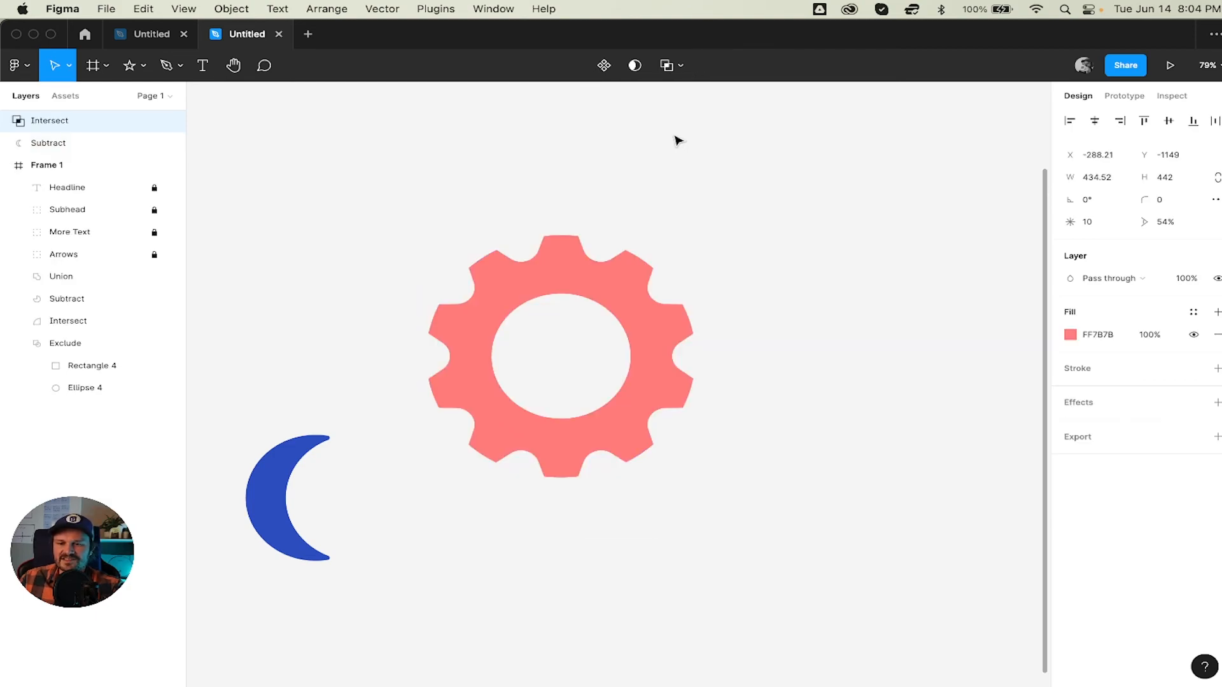
left_click(710, 228)
left_click(640, 332)
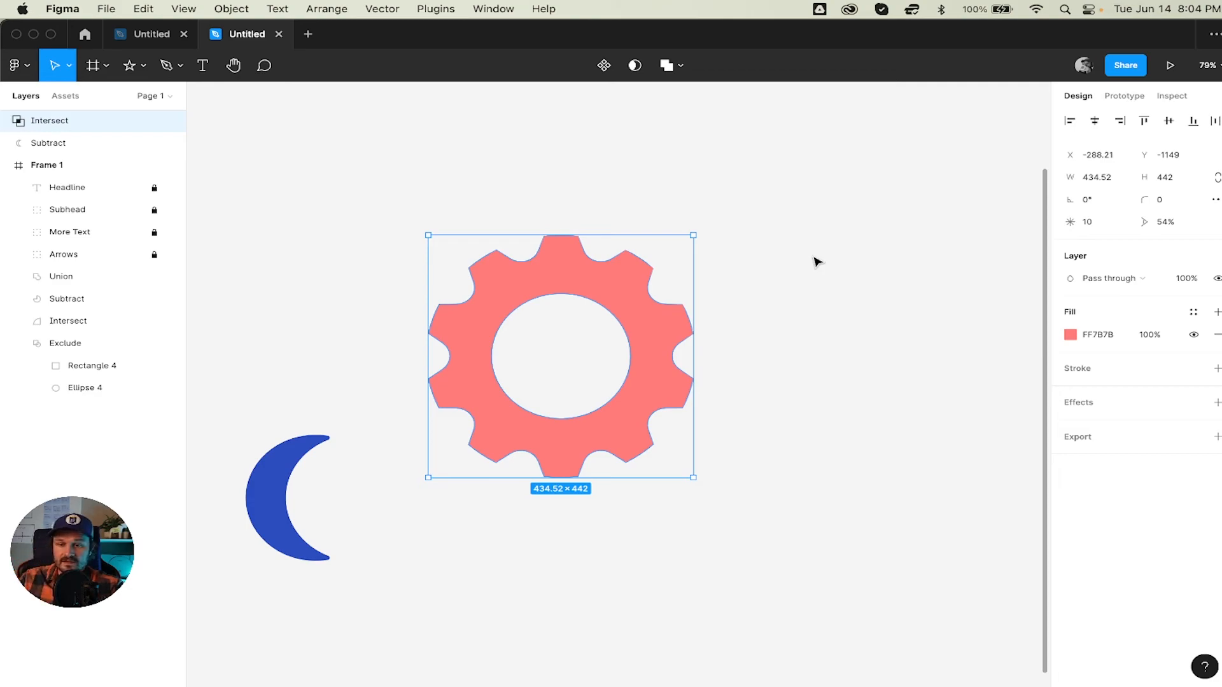
left_click(721, 195)
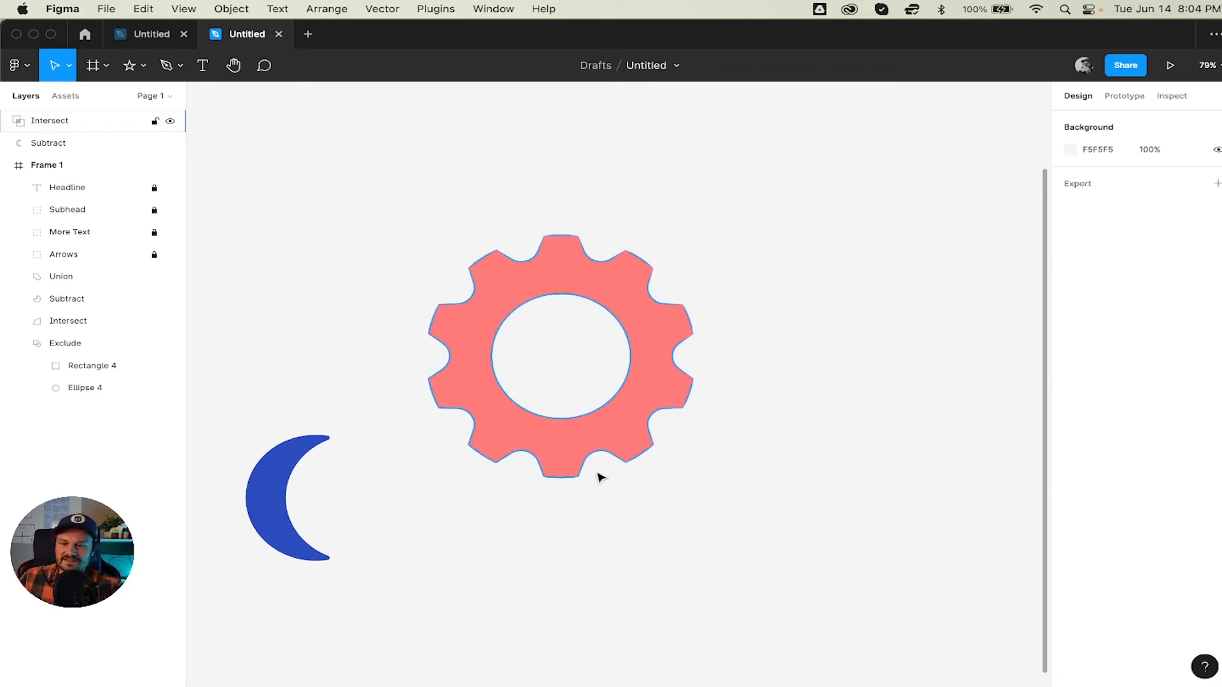
Inside the gear's intersect group, try moving the subtract shape down to about Y -955, and undo the move
key("z")
left_click(576, 229)
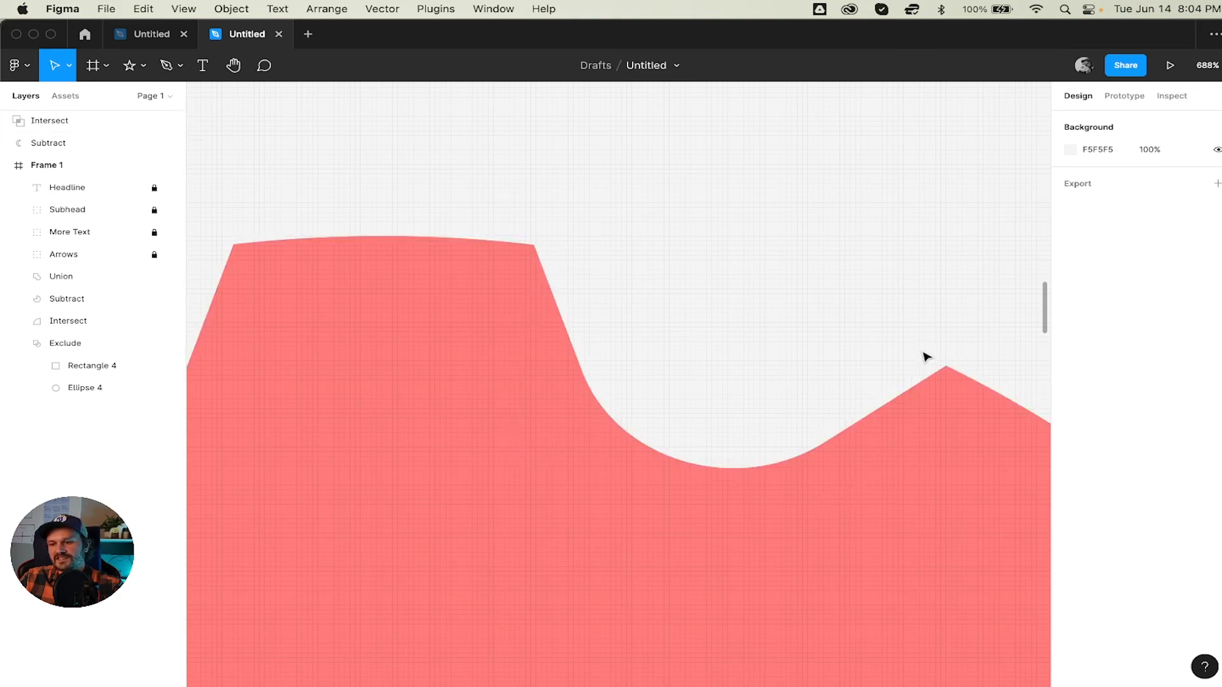
scroll(623, 343, "down", 15)
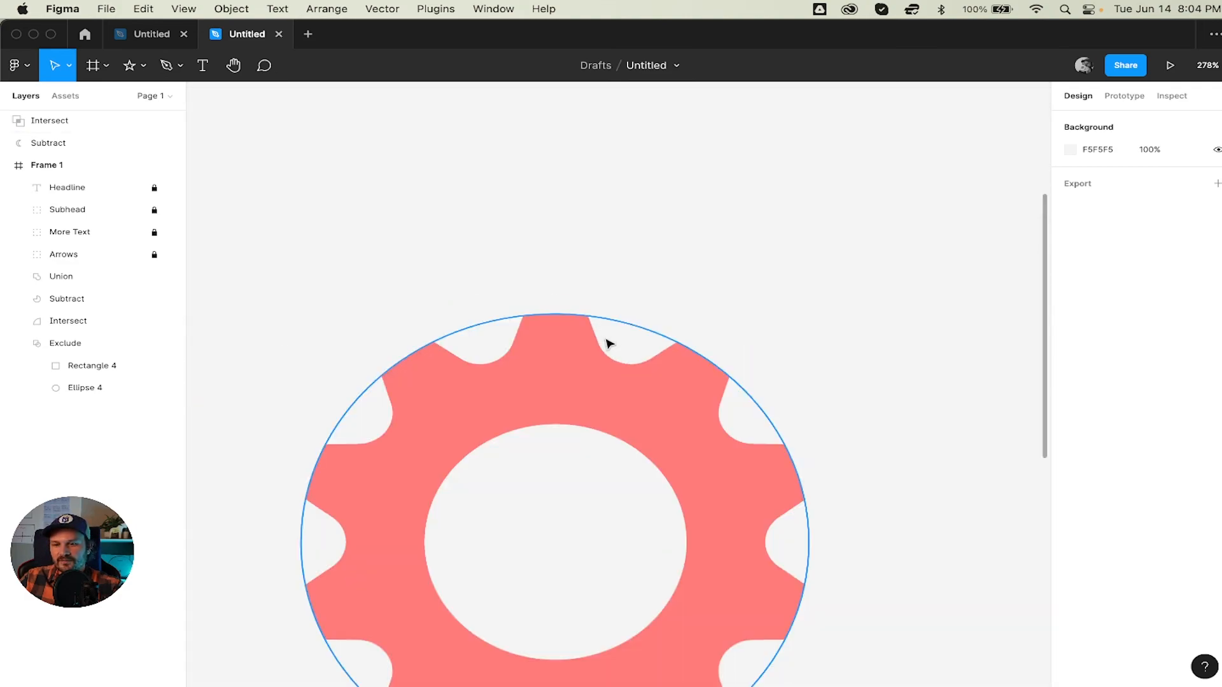
scroll(586, 390, "up", 5)
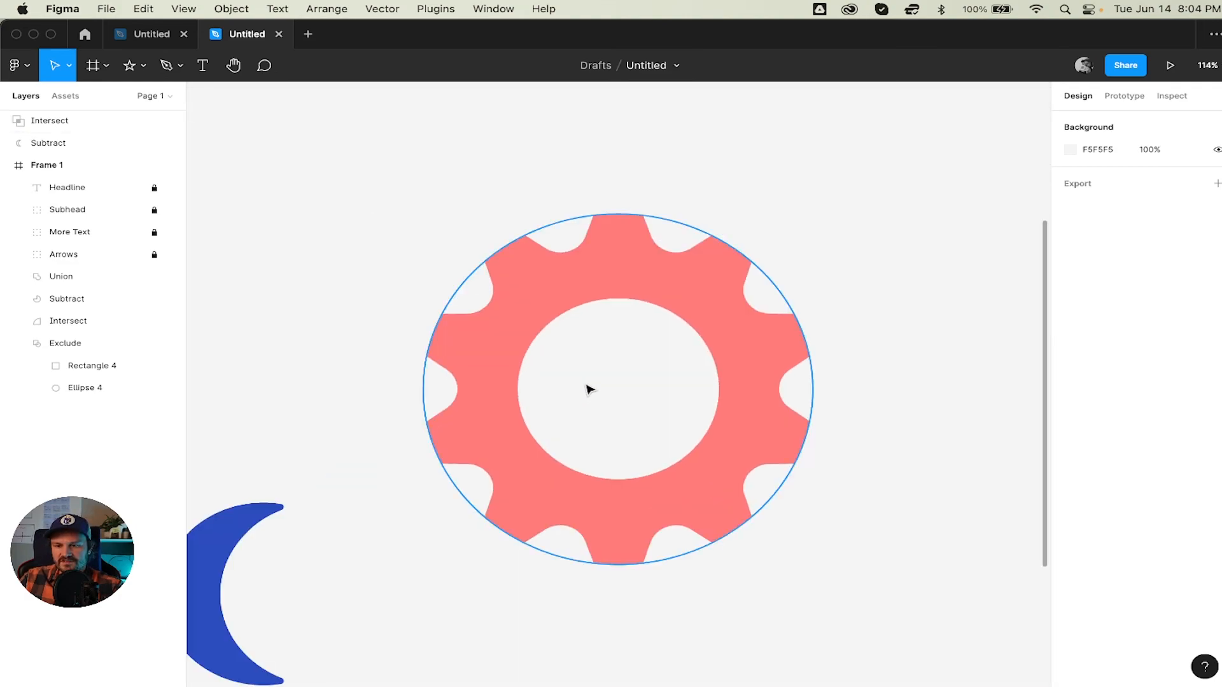
left_click(682, 313, "super")
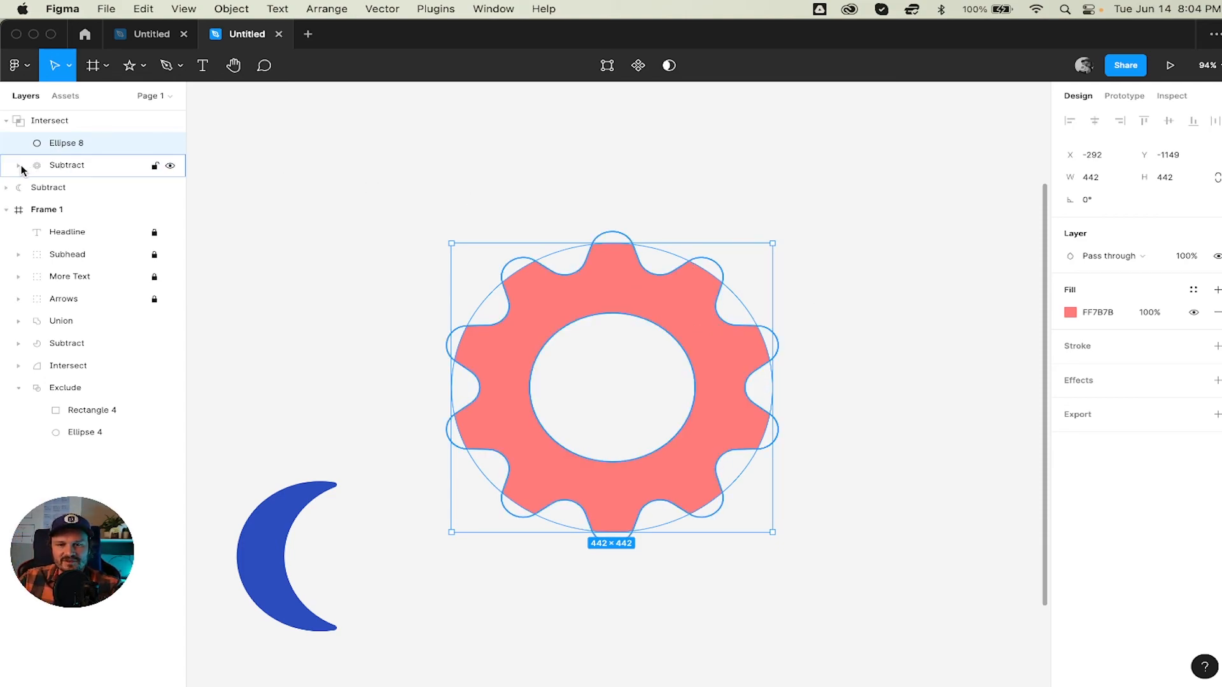
left_click(63, 165)
left_click_drag(583, 295, 581, 435)
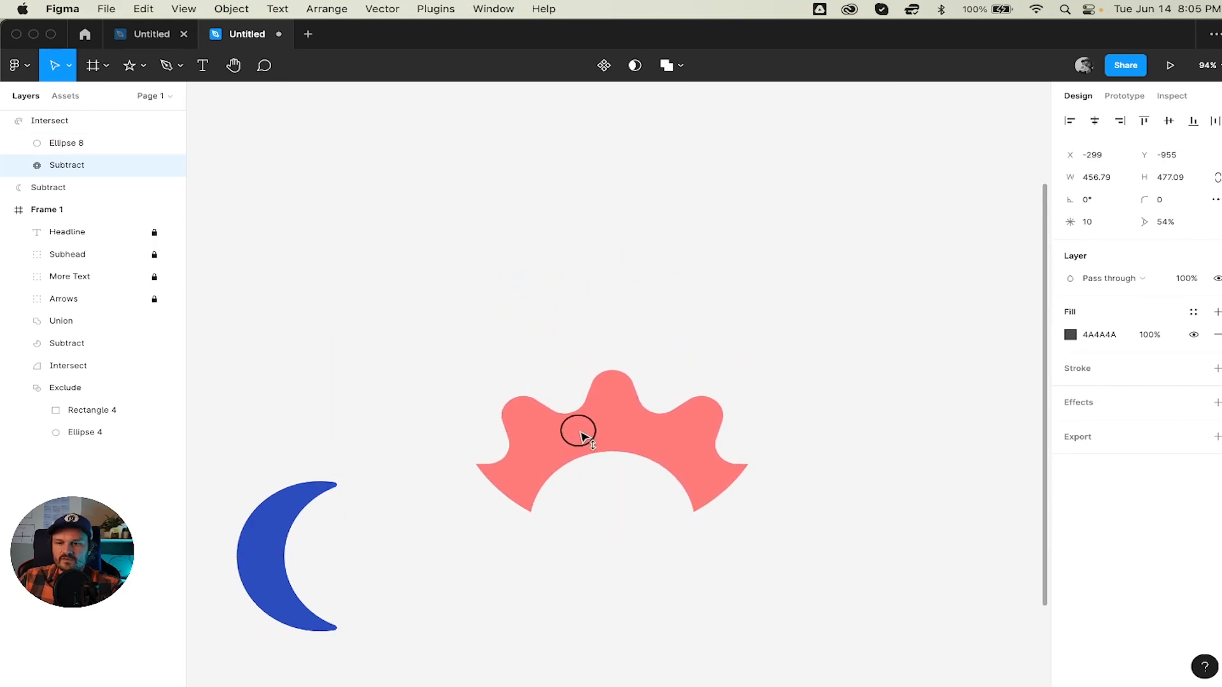
left_click(799, 327)
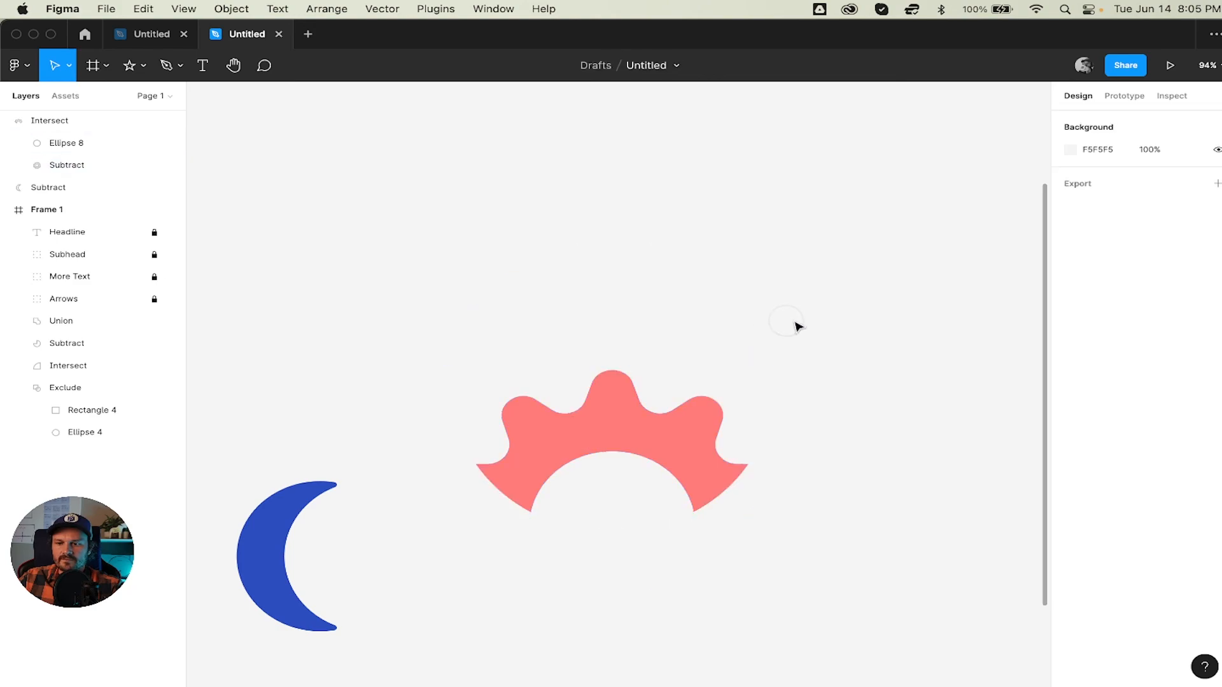
key("super+z")
key("super+z")
left_click(850, 357)
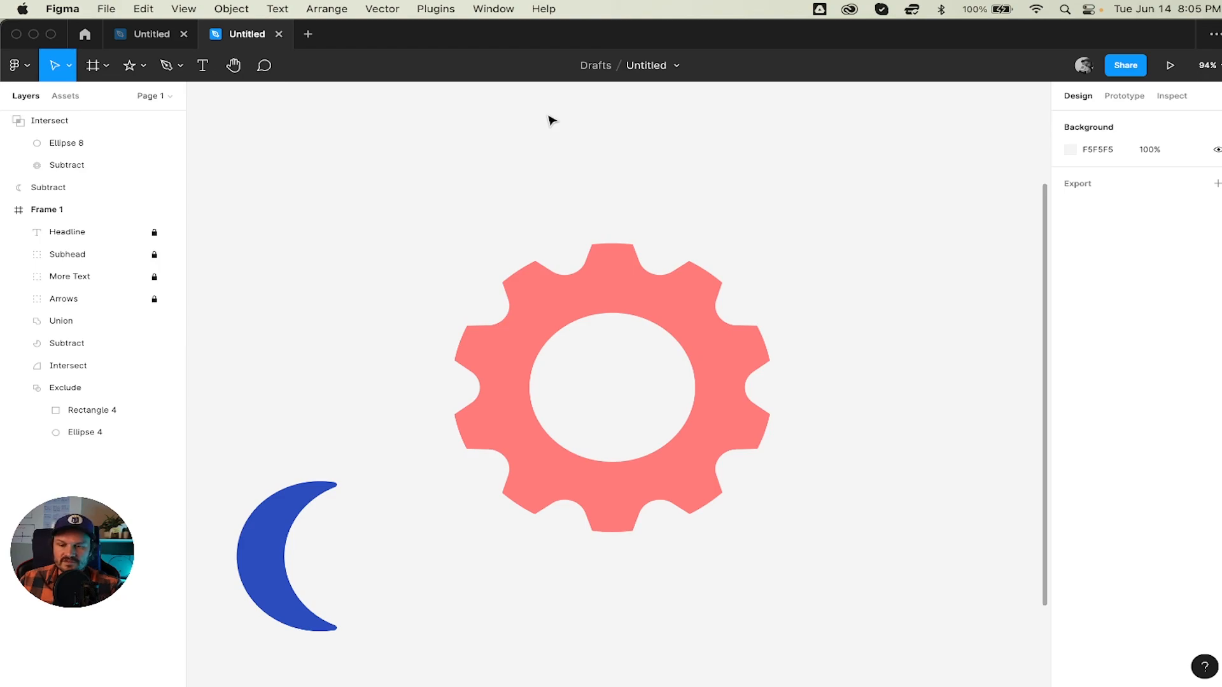
left_click(590, 244)
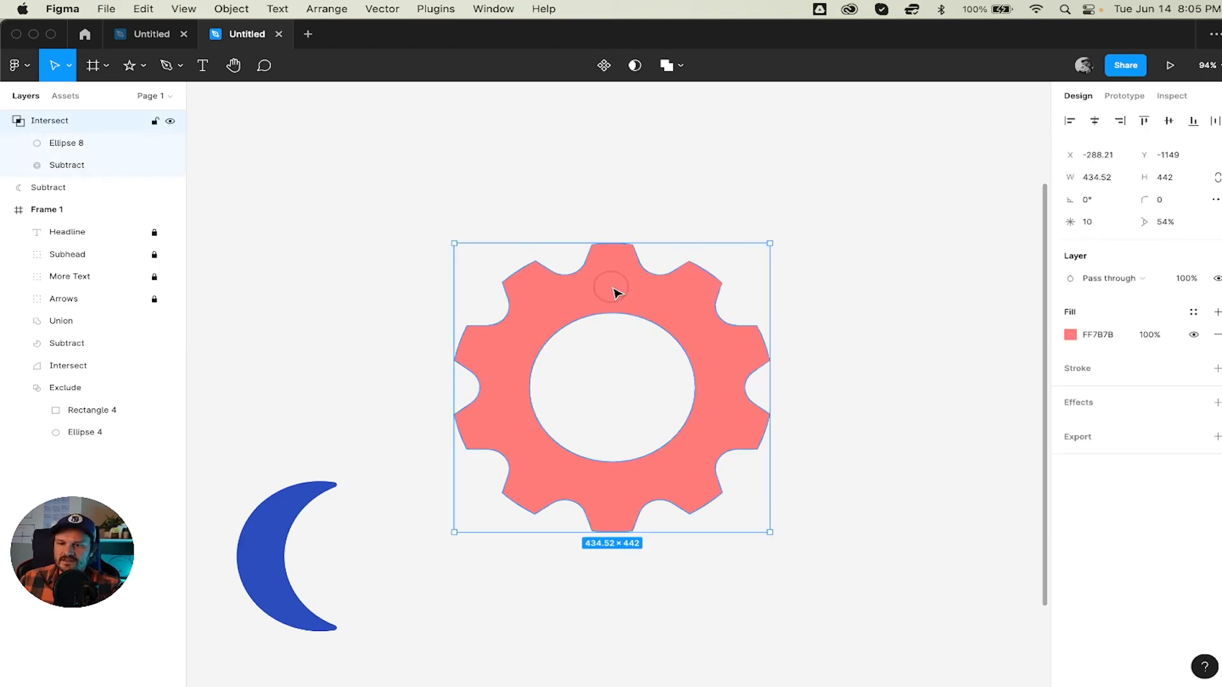
left_click_drag(1144, 203, 1096, 175)
left_click(819, 209)
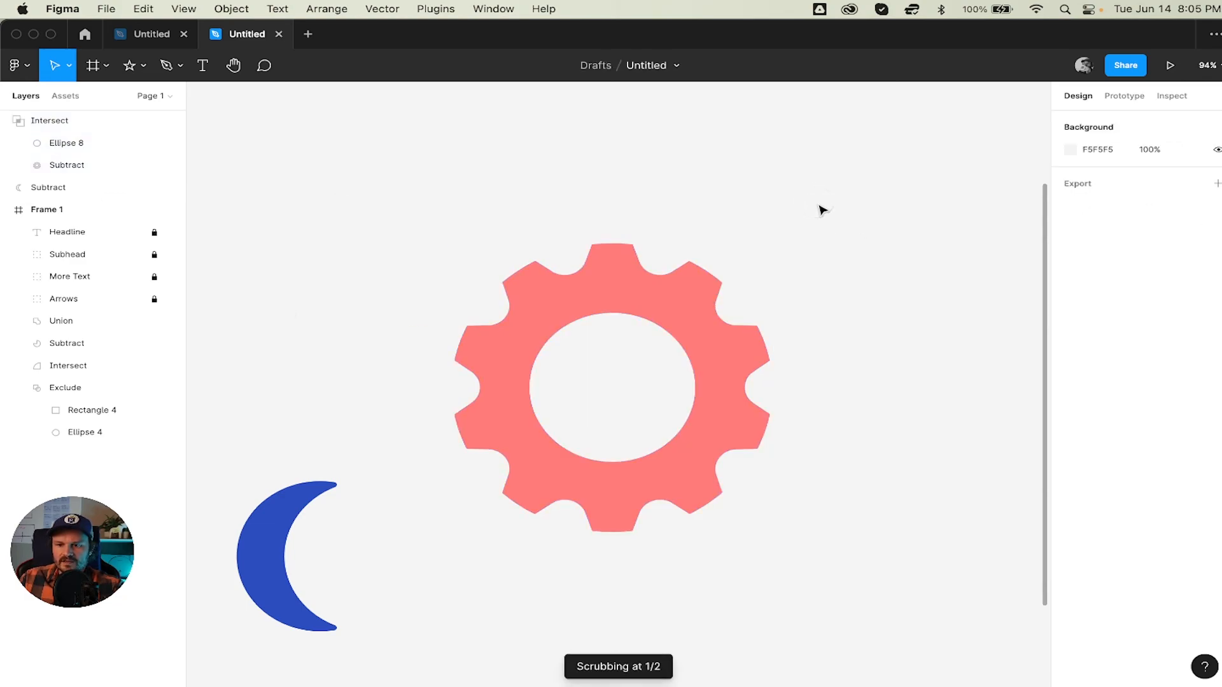
left_click(684, 302)
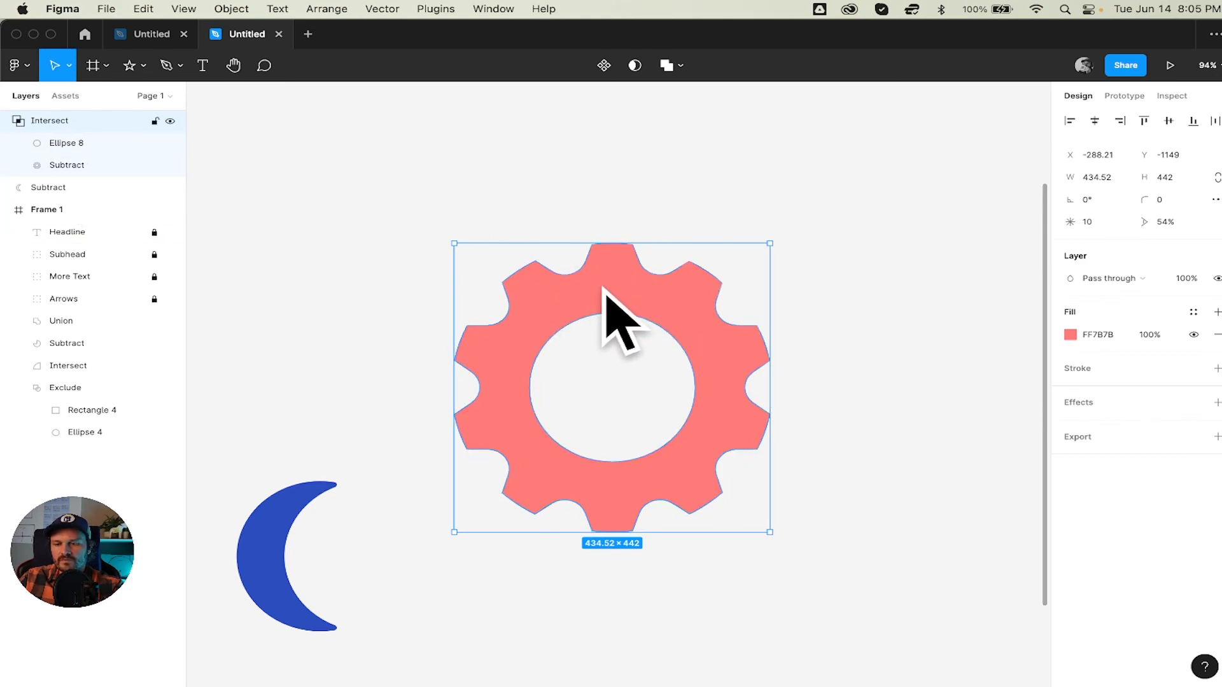
left_click(916, 210)
left_click_drag(864, 178, 633, 170)
left_click(420, 578)
left_click_drag(943, 160, 414, 165)
left_click(612, 606)
left_click(415, 163)
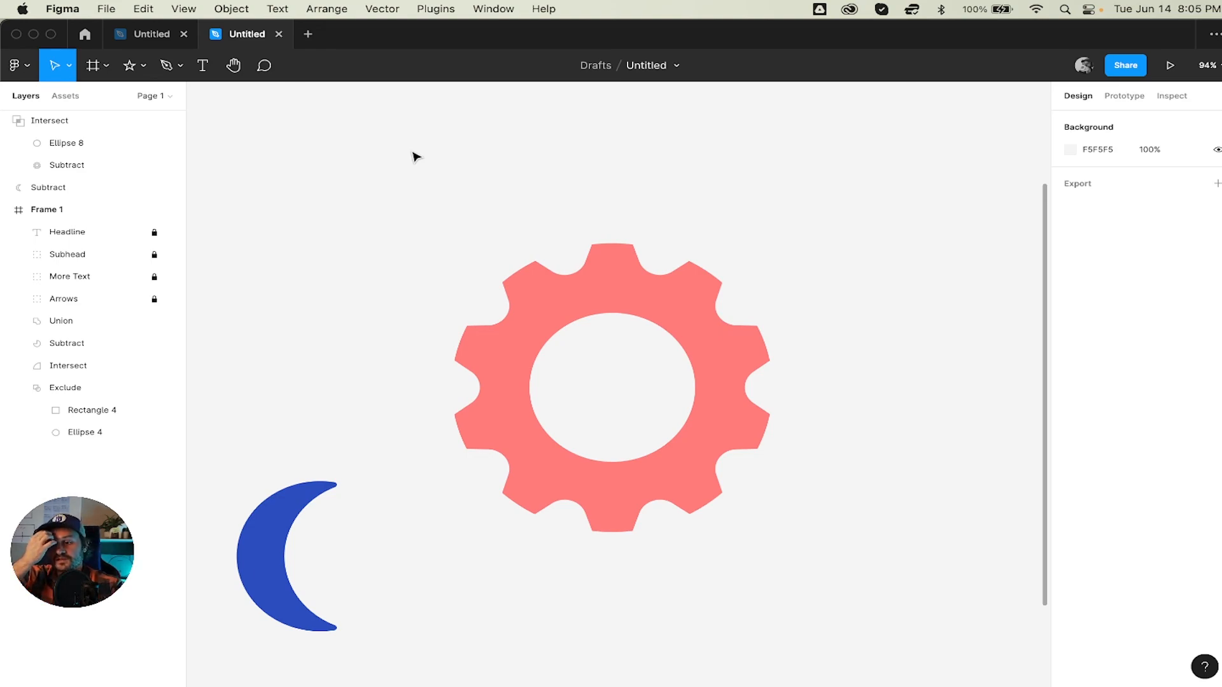
Move the blue crescent moon up beside the gear, vertically centred on it, at about X -549, Y -1043
left_click_drag(254, 545, 283, 375)
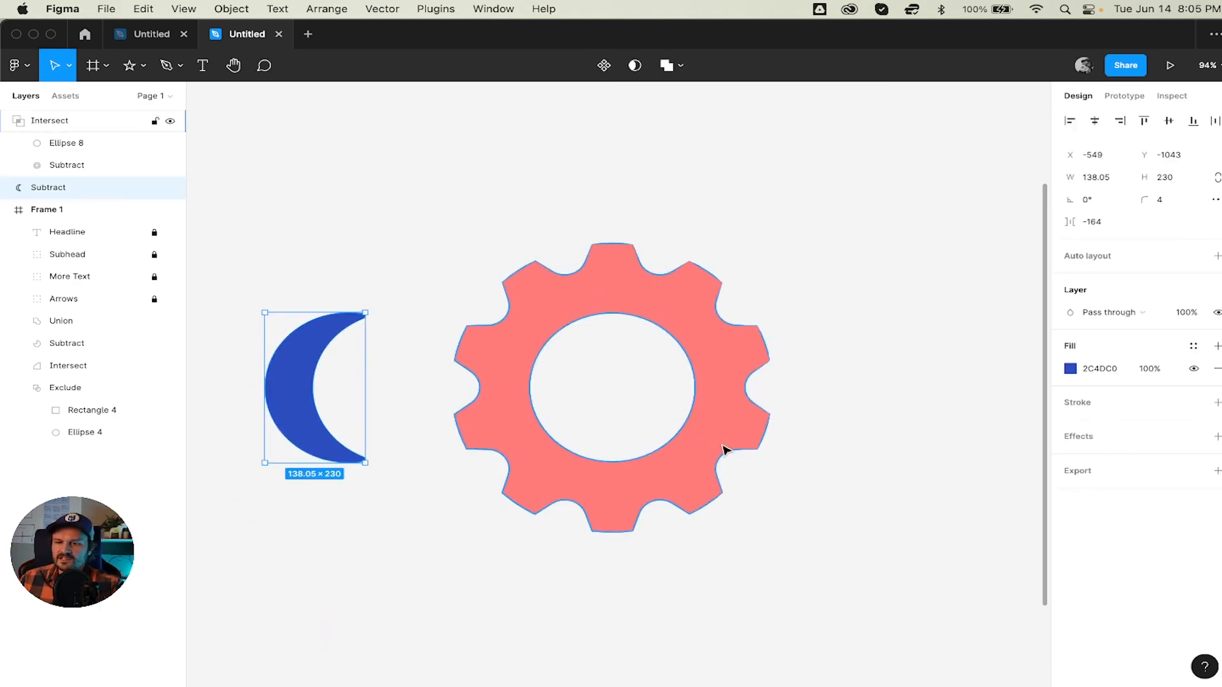
left_click(826, 410)
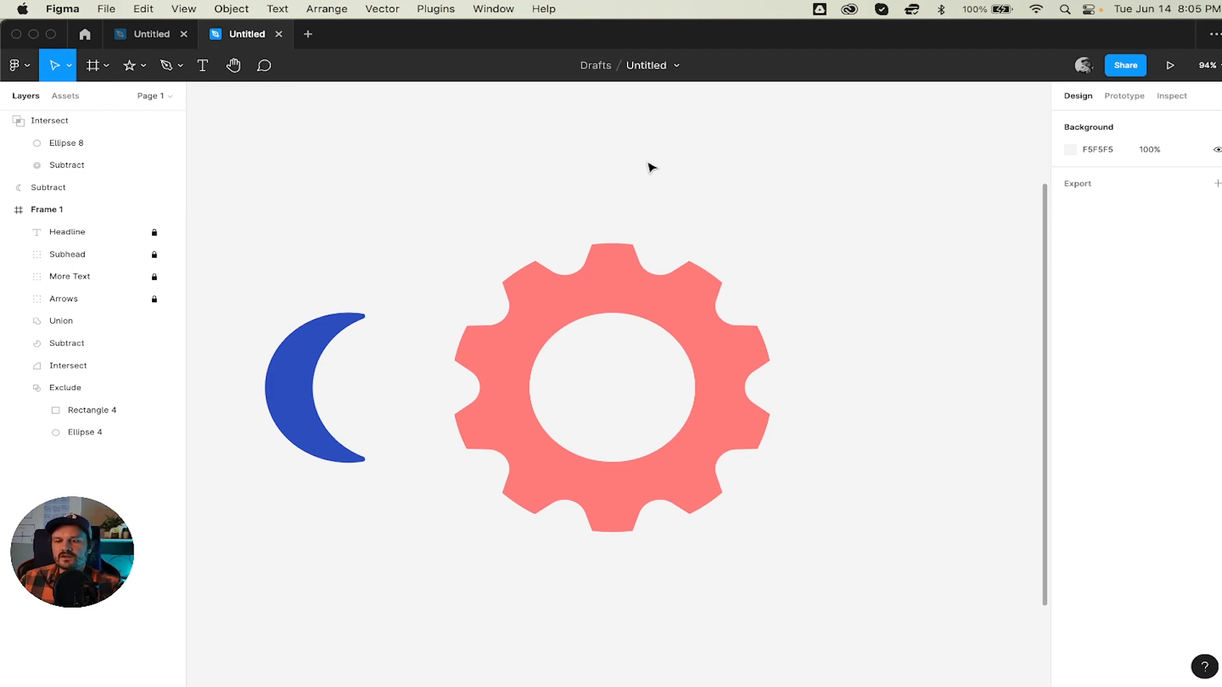
Return to the boolean operations overview frame and expand the Union group to examine its component shapes
scroll(691, 168, "left", 10)
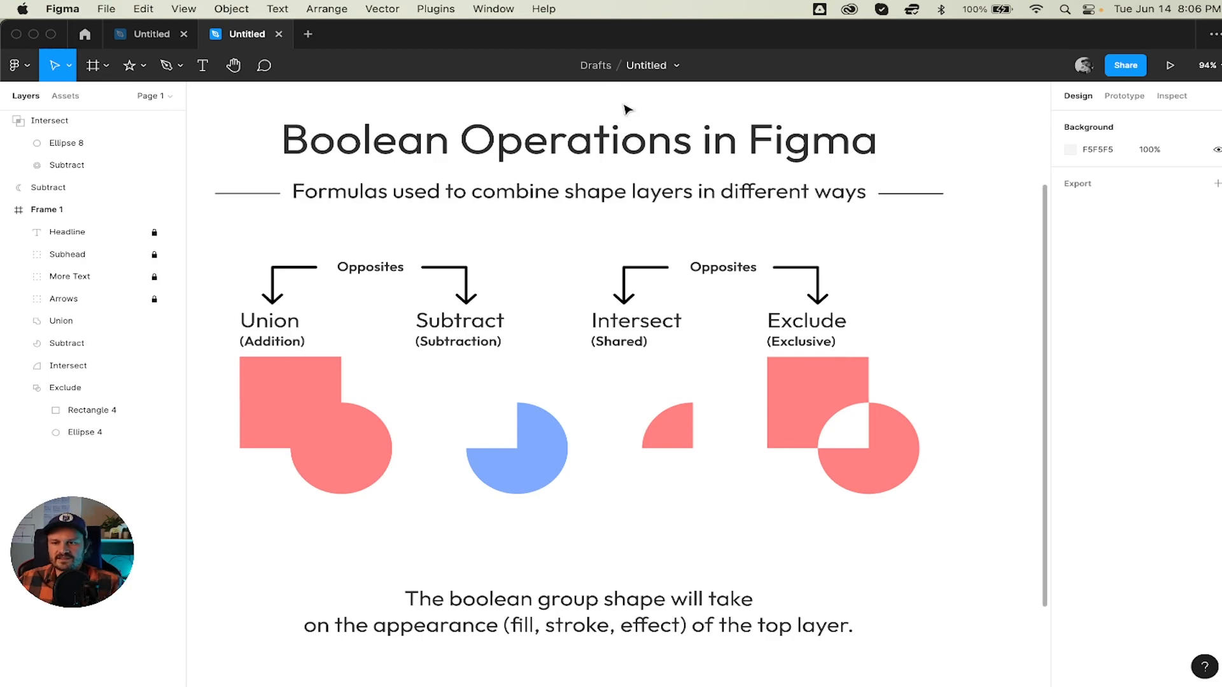
left_click(277, 514)
left_click(355, 384)
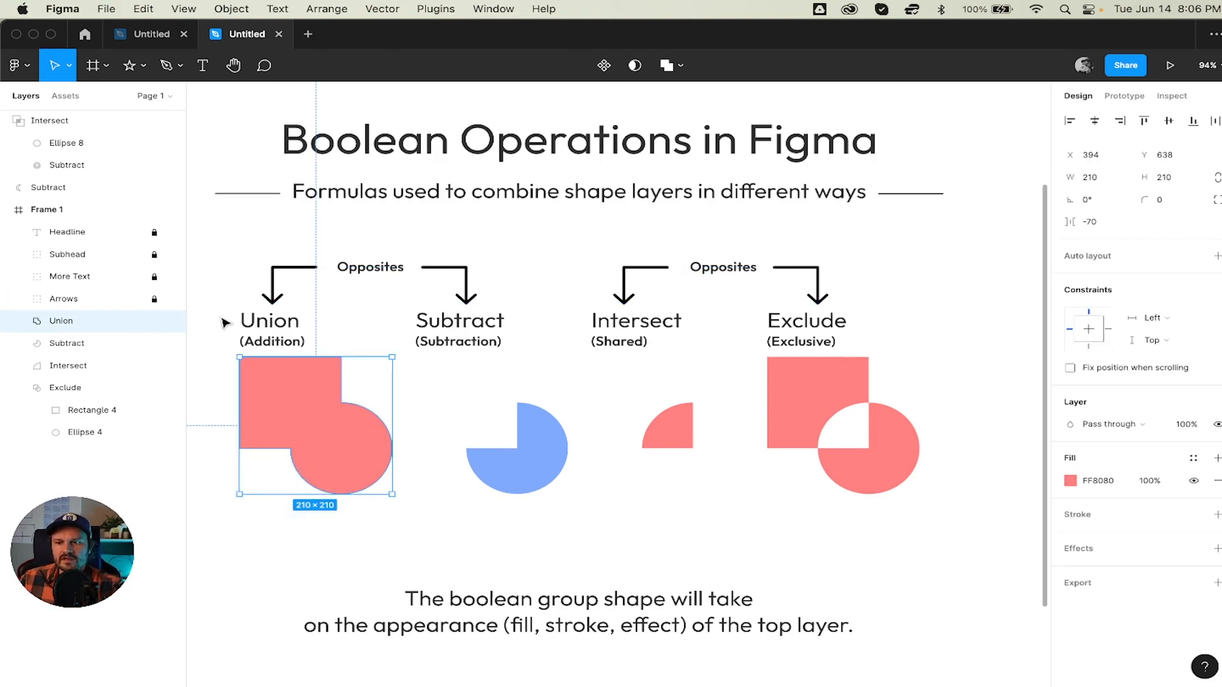
left_click(17, 321)
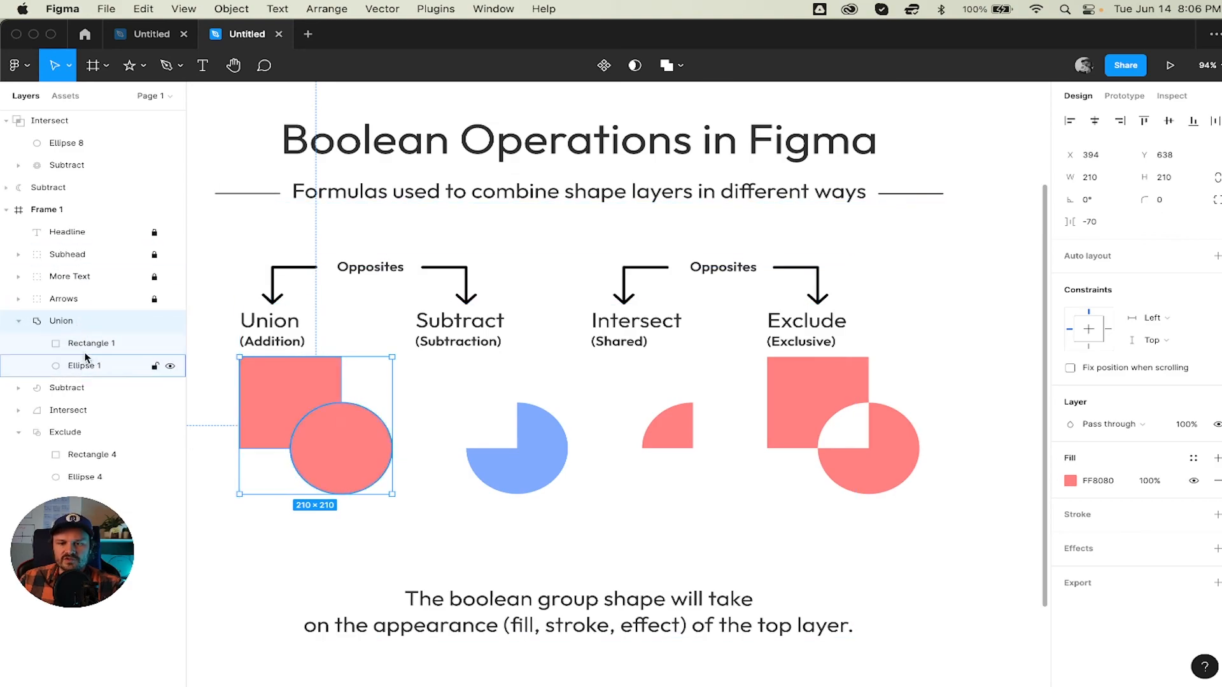
Select Rectangle 4 and Ellipse 4 inside the Exclude group and open the list of boolean operations
left_click(105, 461)
left_click(101, 474, "shift")
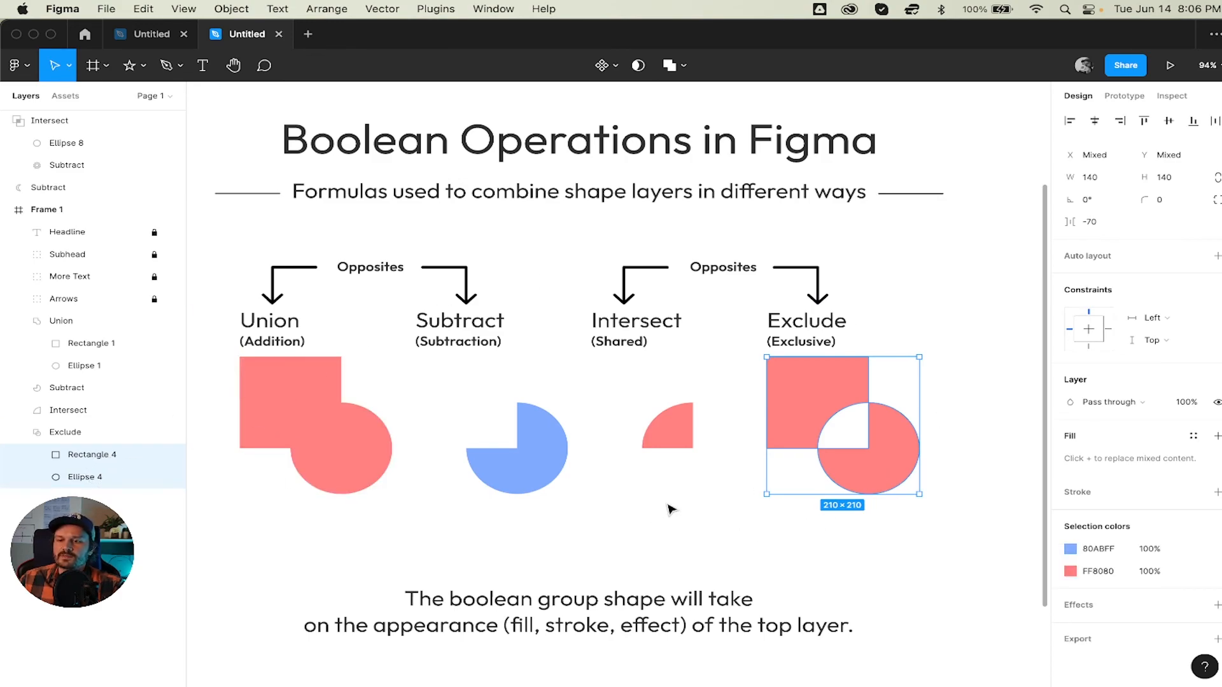
left_click(683, 67)
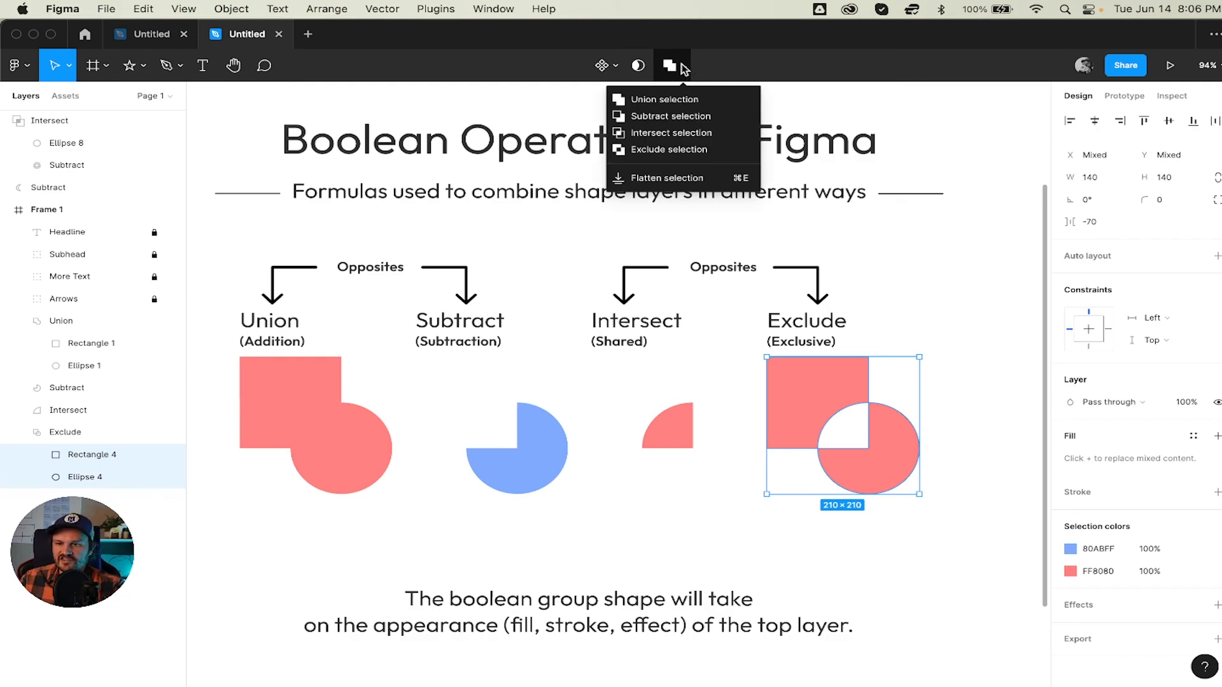